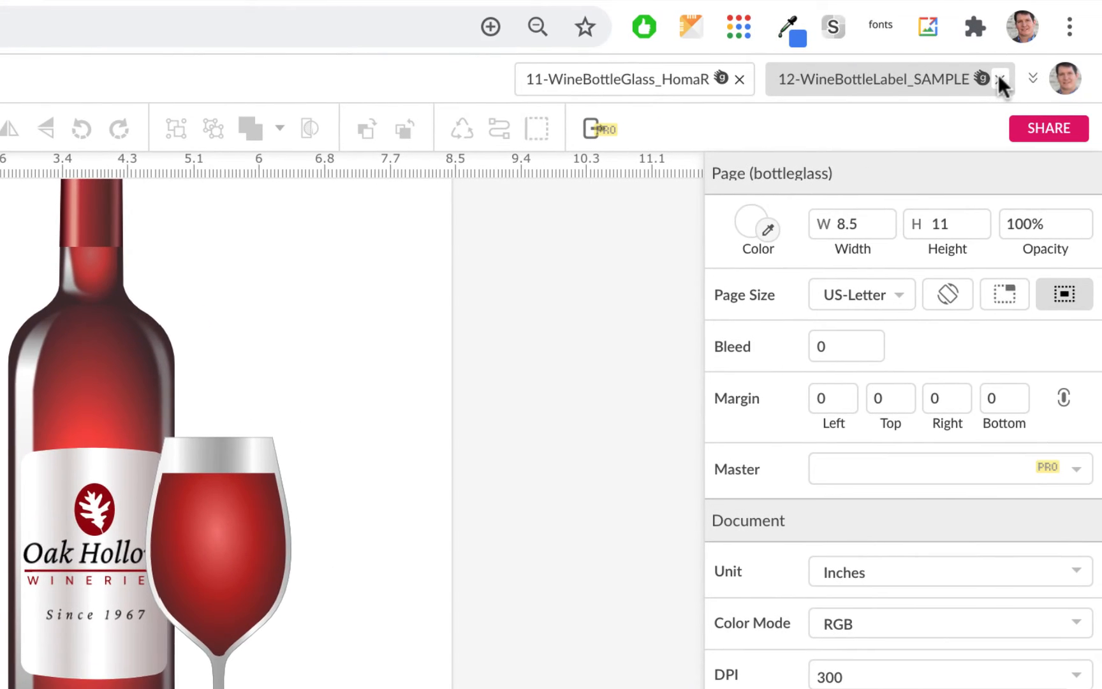
Step: Open the 7-OakMaple_homaR design from the cloud
left_click(998, 74)
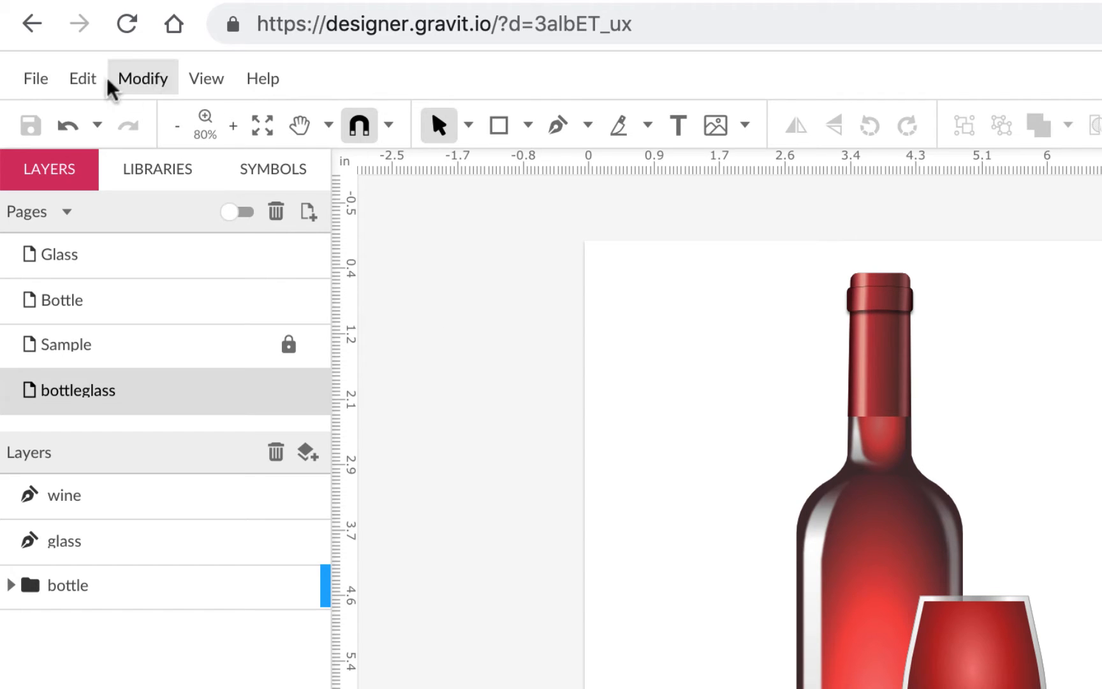
left_click(39, 86)
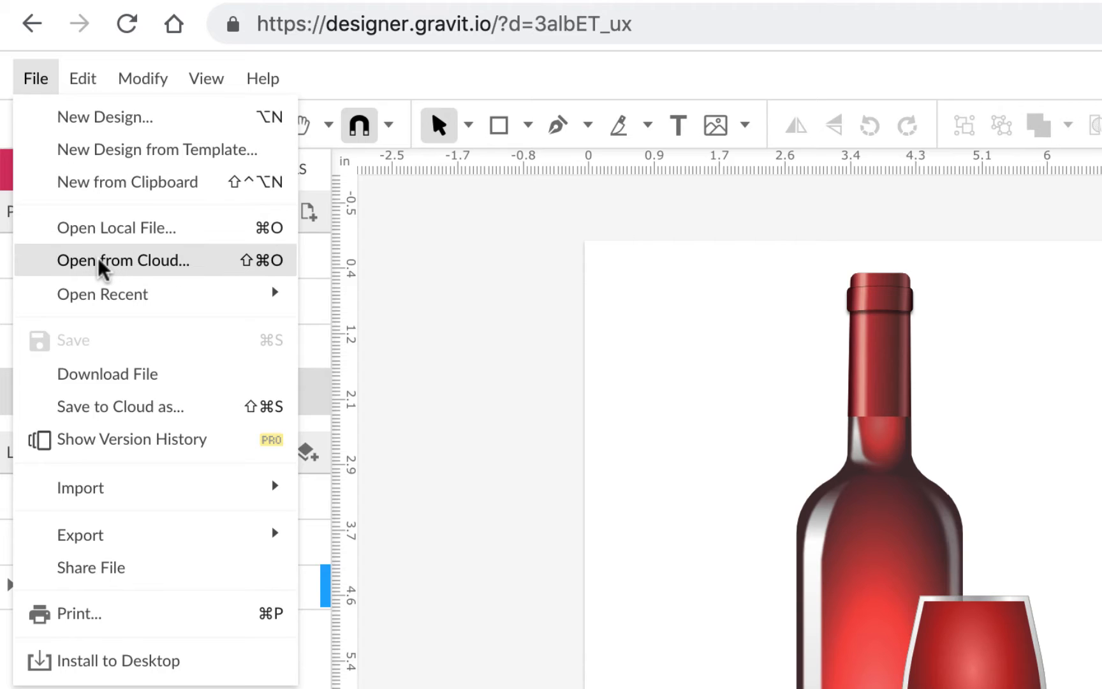
left_click(35, 260)
scroll(753, 458, "down", 15)
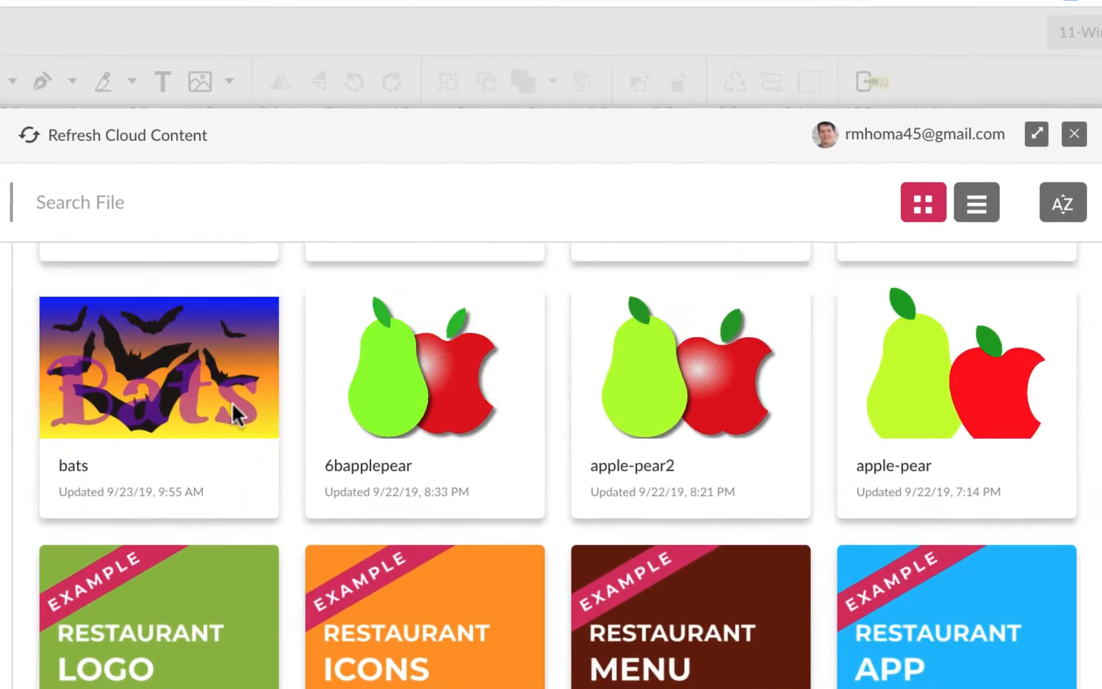
scroll(222, 402, "up", 1)
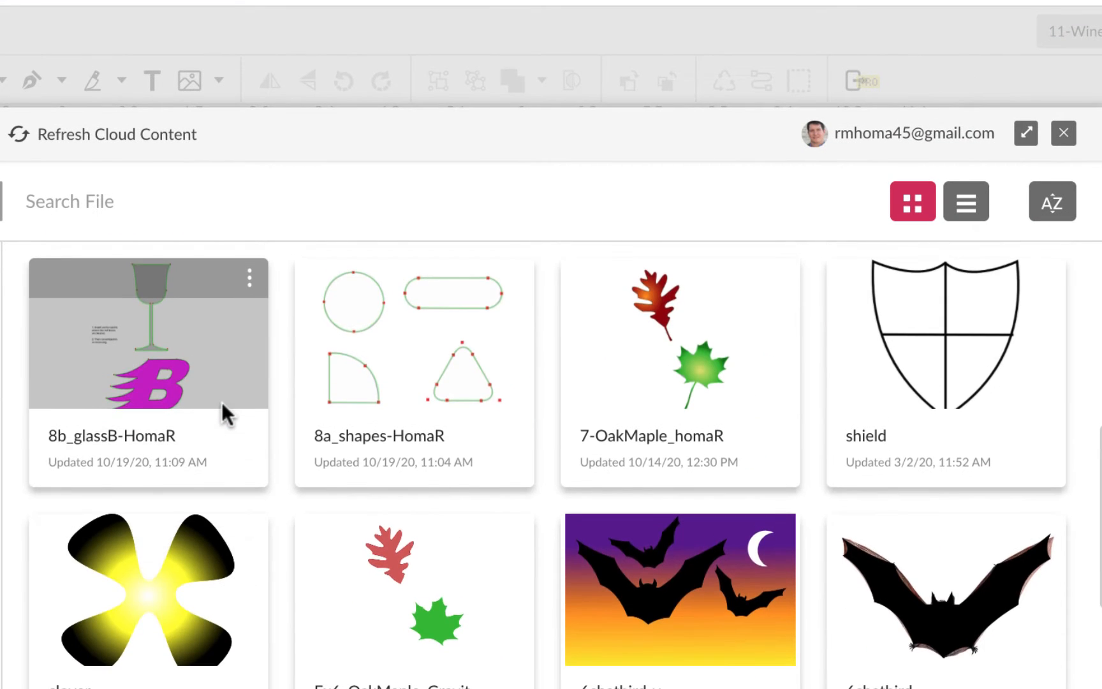
left_click(714, 361)
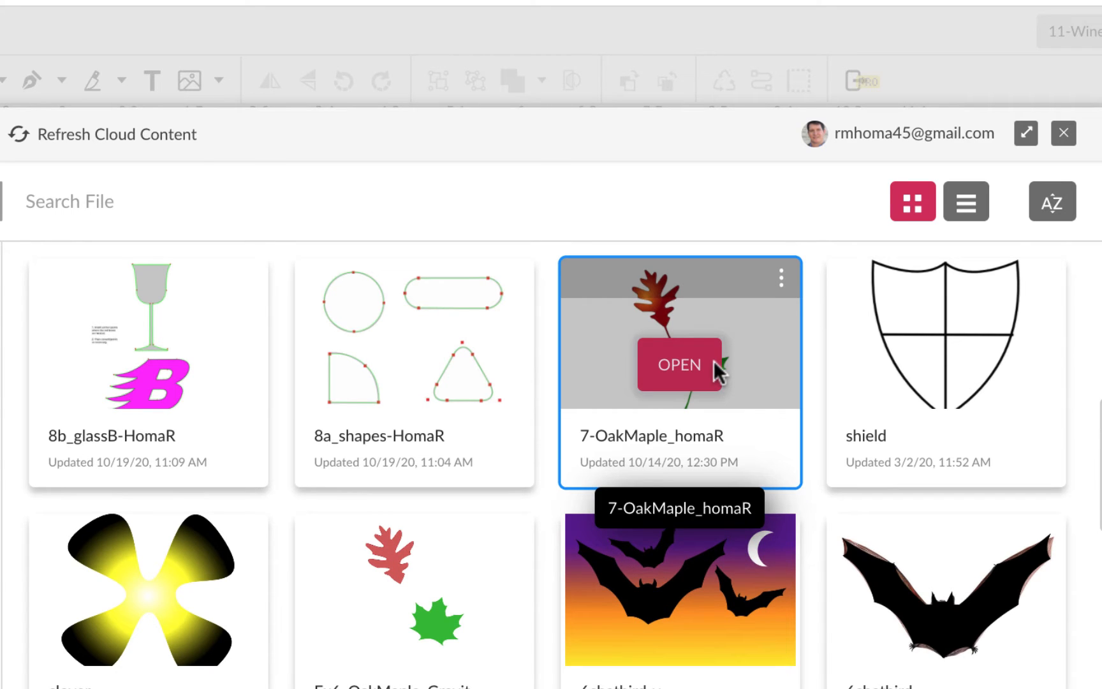
left_click(689, 367)
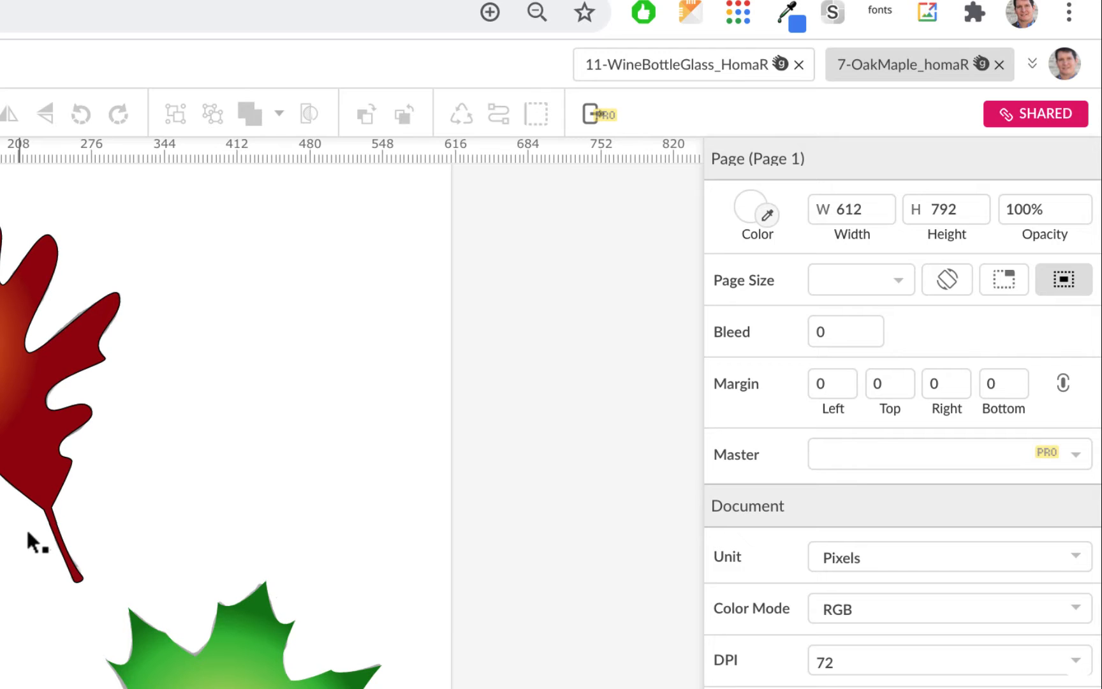
Step: Select both the oak and maple leaves for copying and switch to the 11-WineBottleGlass_HomaR design
left_click(7, 386)
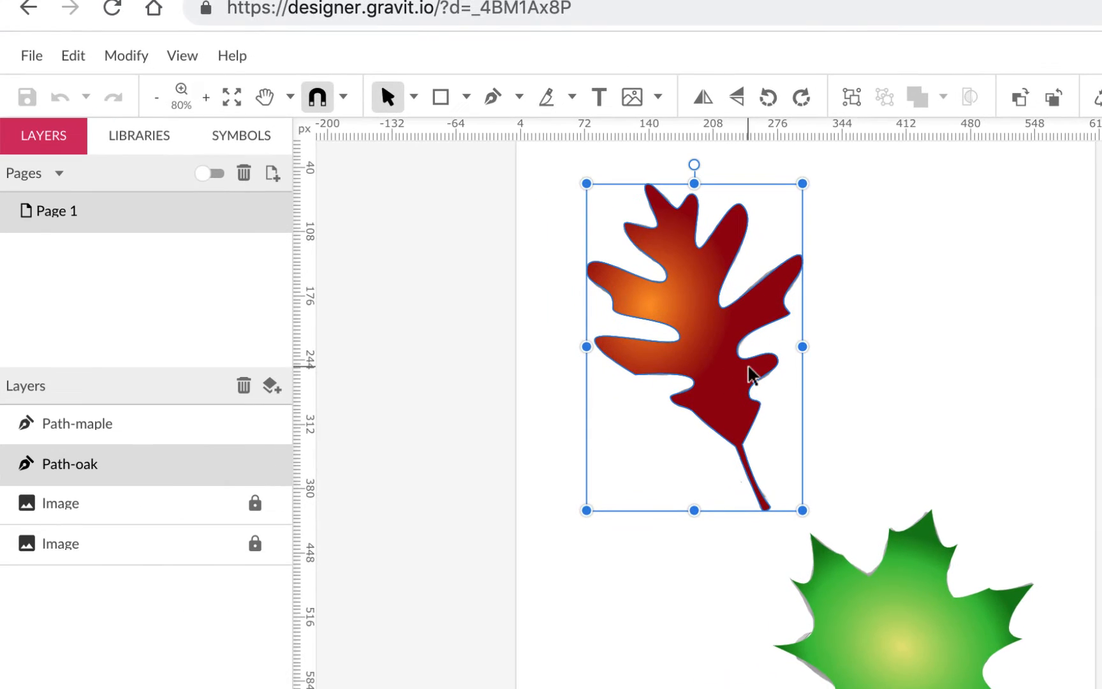
left_click(910, 587, "shift")
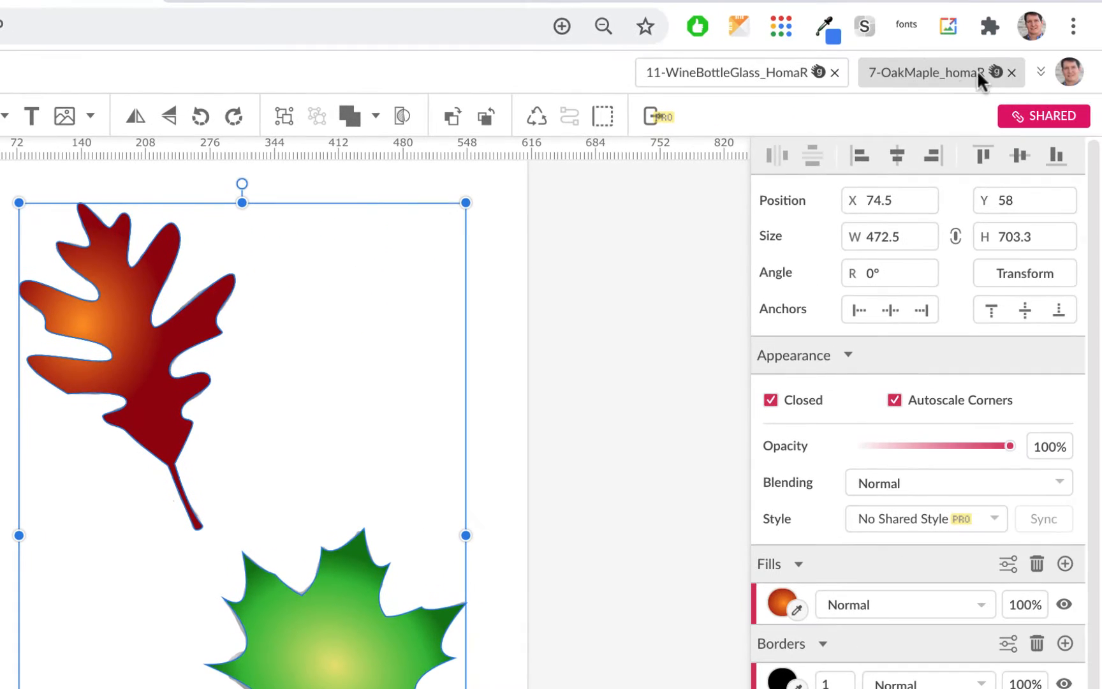
left_click(1011, 71)
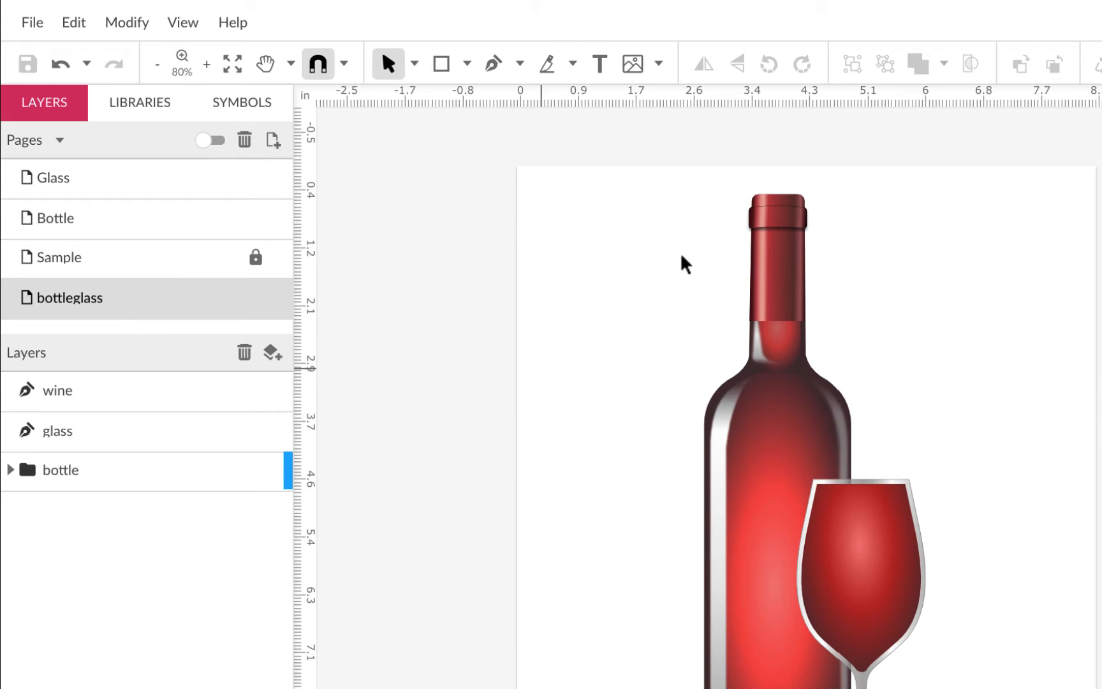
Step: Add a new page to the design and name it logos
left_click(272, 144)
double_click(61, 302)
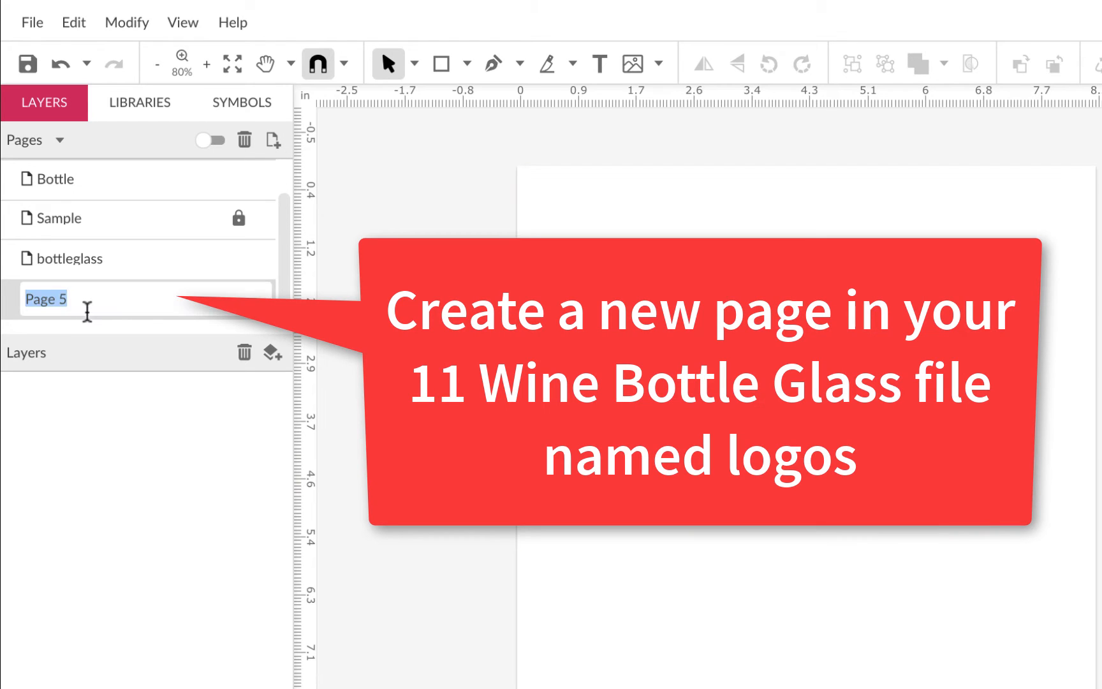
type("logos")
key("Return")
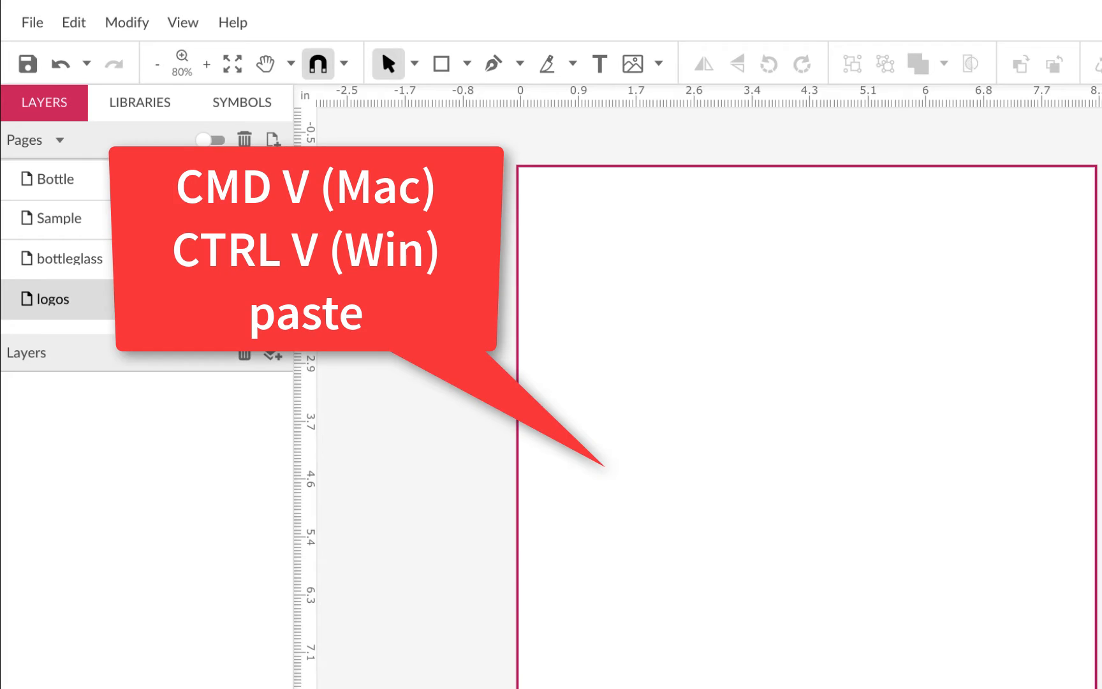
Step: Paste the copied oak and maple leaves onto the logos page
key("ctrl+v")
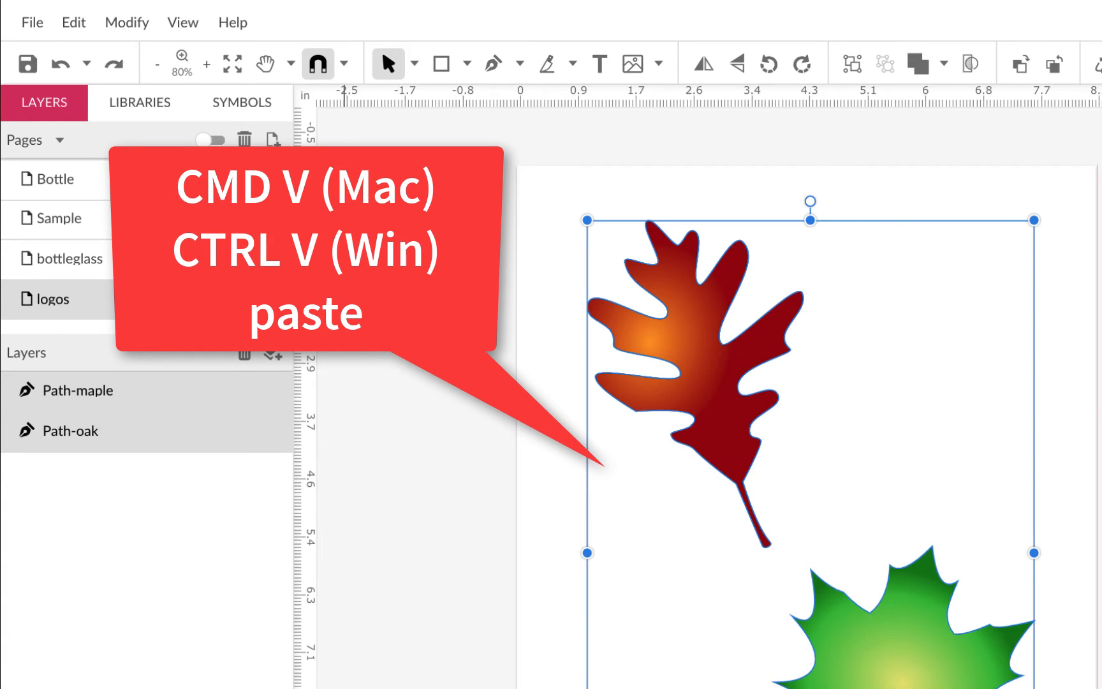
left_click(346, 322)
Step: Save the design to the cloud as a new file named 12-WineBottleLabel_HomaR
left_click(37, 25)
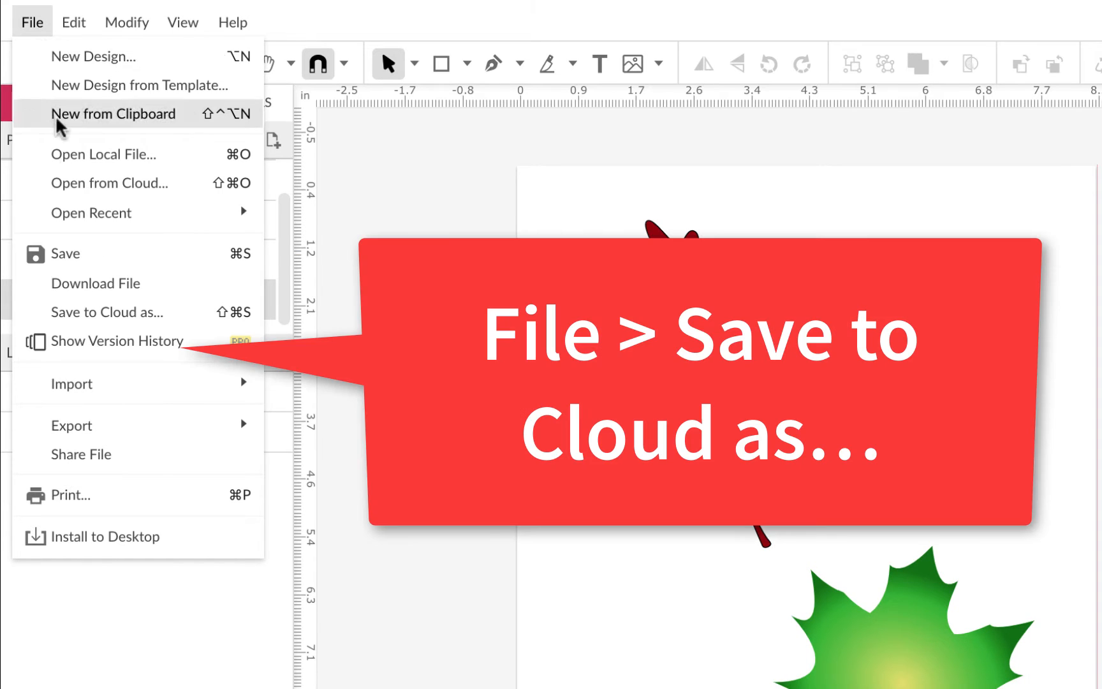
left_click(105, 314)
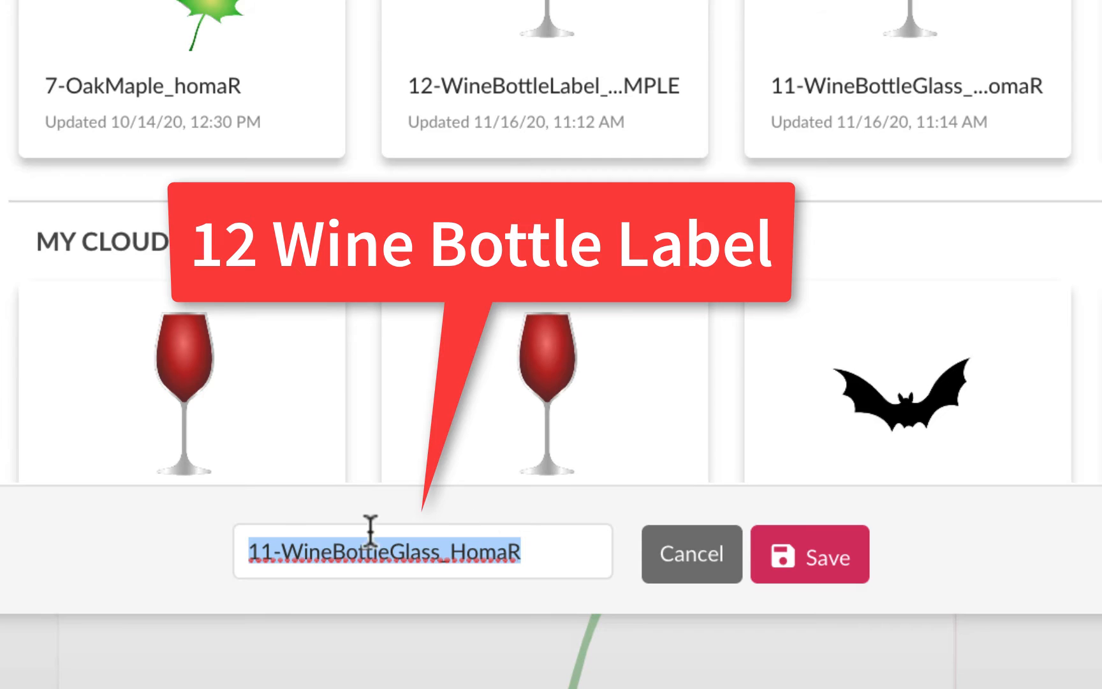
left_click(276, 560)
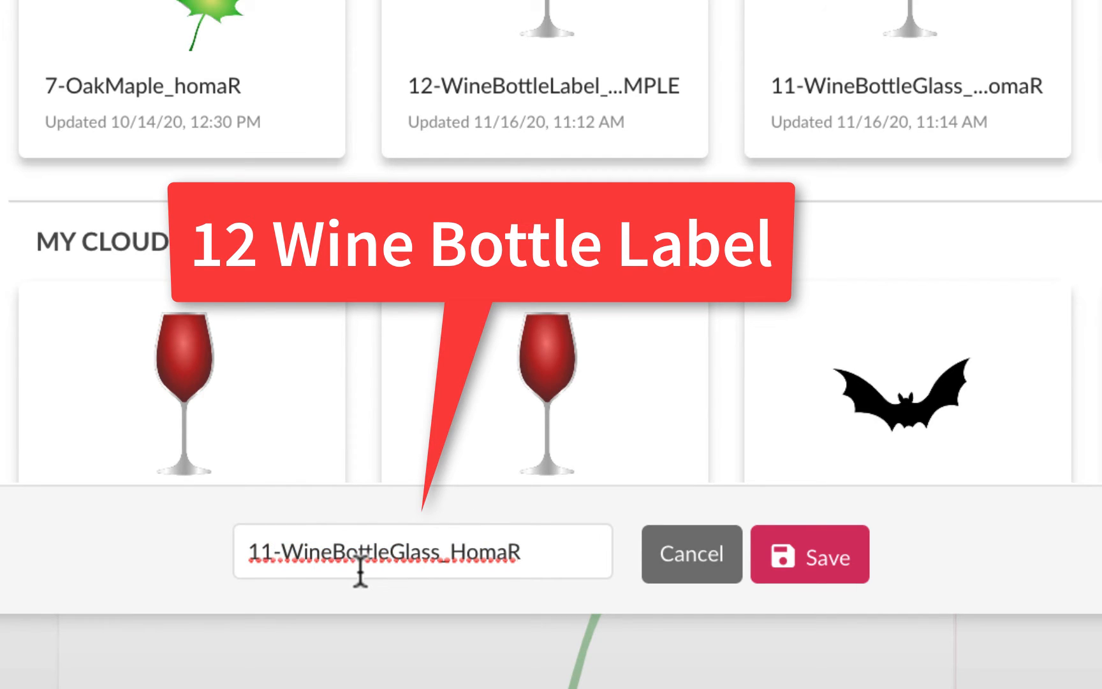
key("BackSpace")
type("2")
left_click_drag(391, 551, 450, 550)
type("Label")
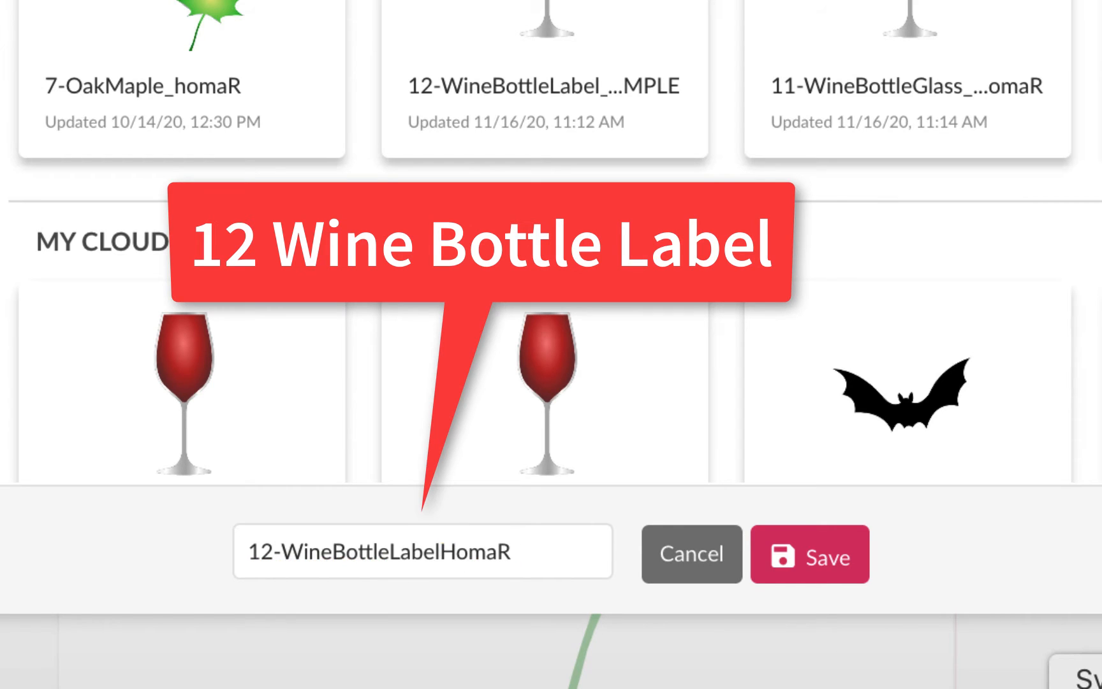
type("_")
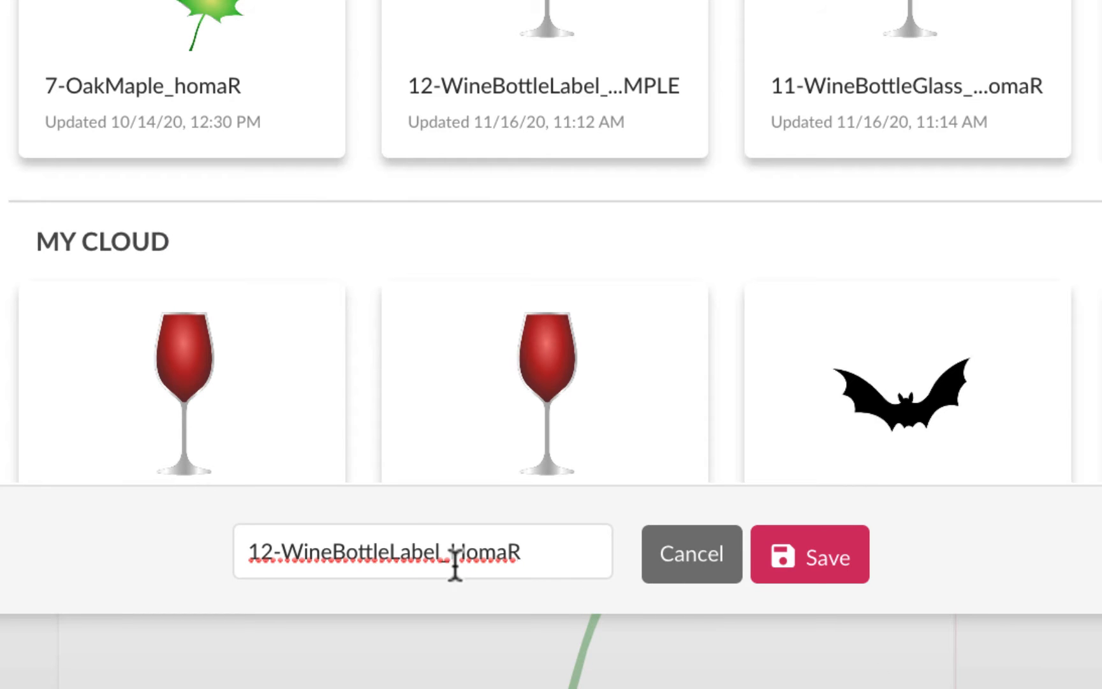
left_click(812, 536)
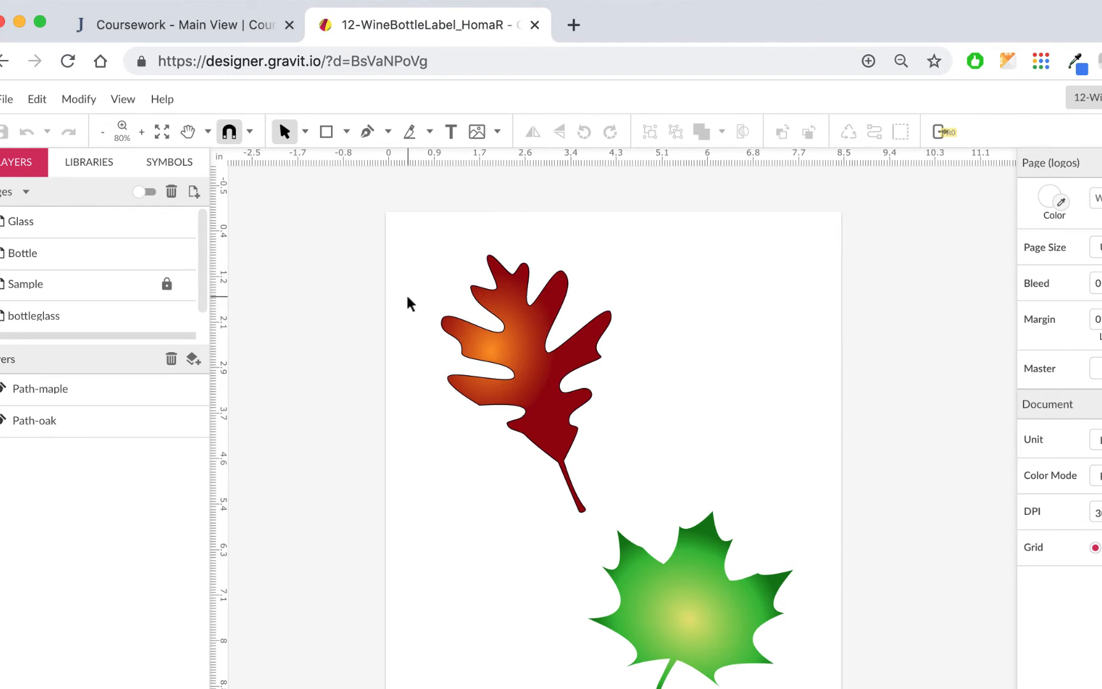
Step: Turn off the page's Clip Content option and move the oak and maple leaves off the page to either side
left_click_drag(525, 332, 385, 332)
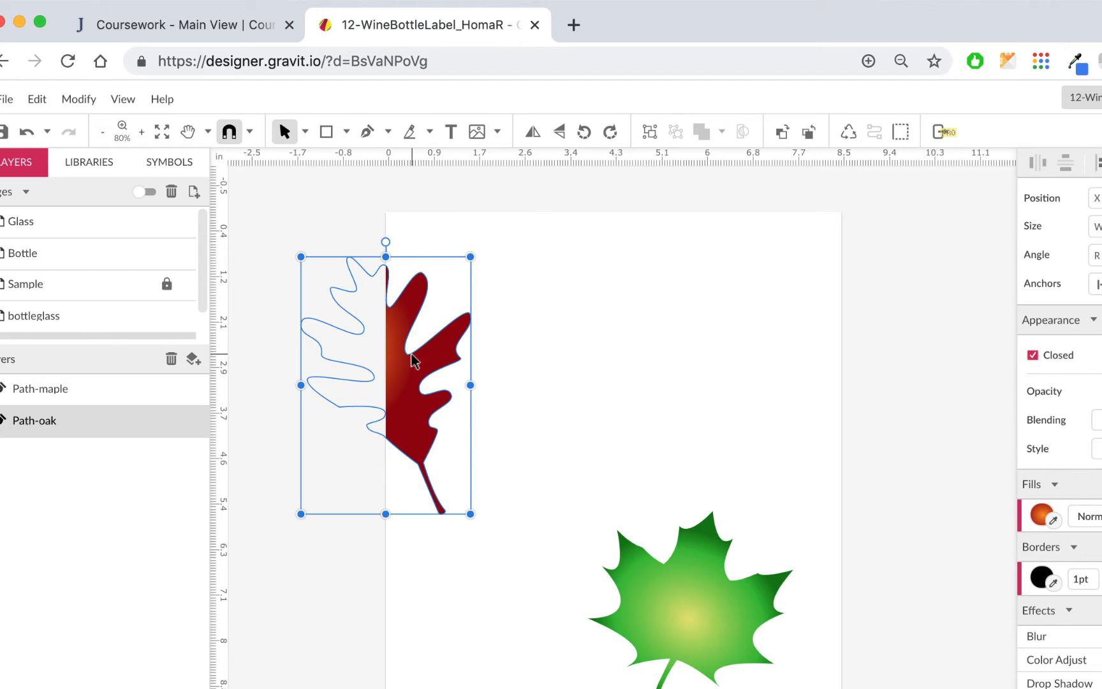
left_click(927, 275)
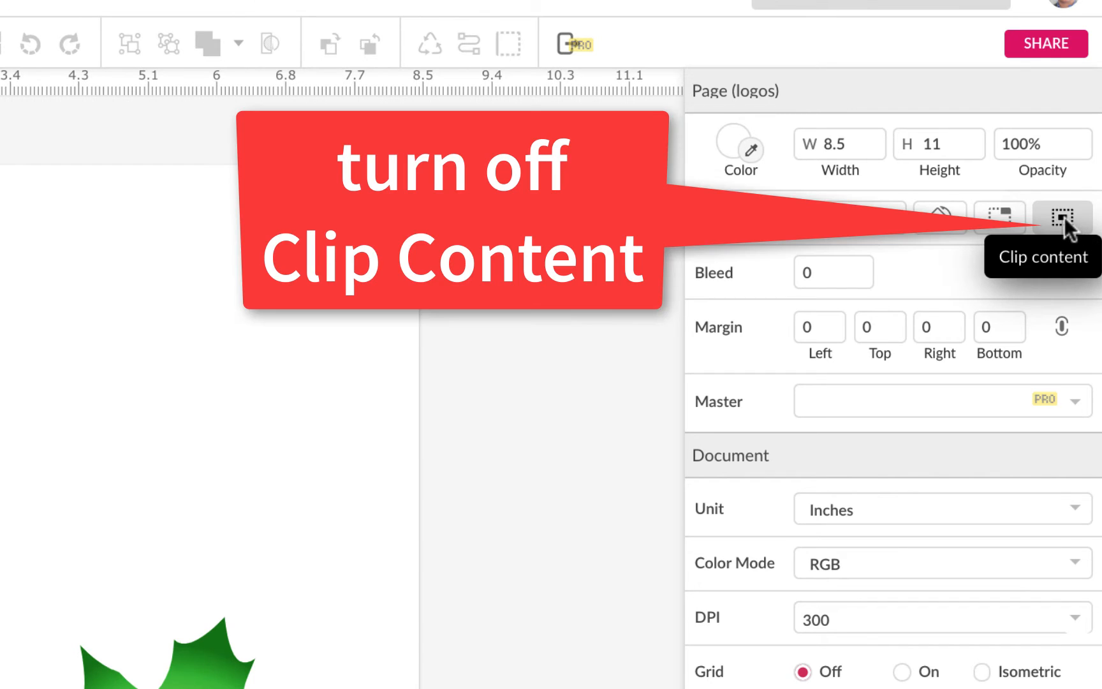
left_click(1065, 219)
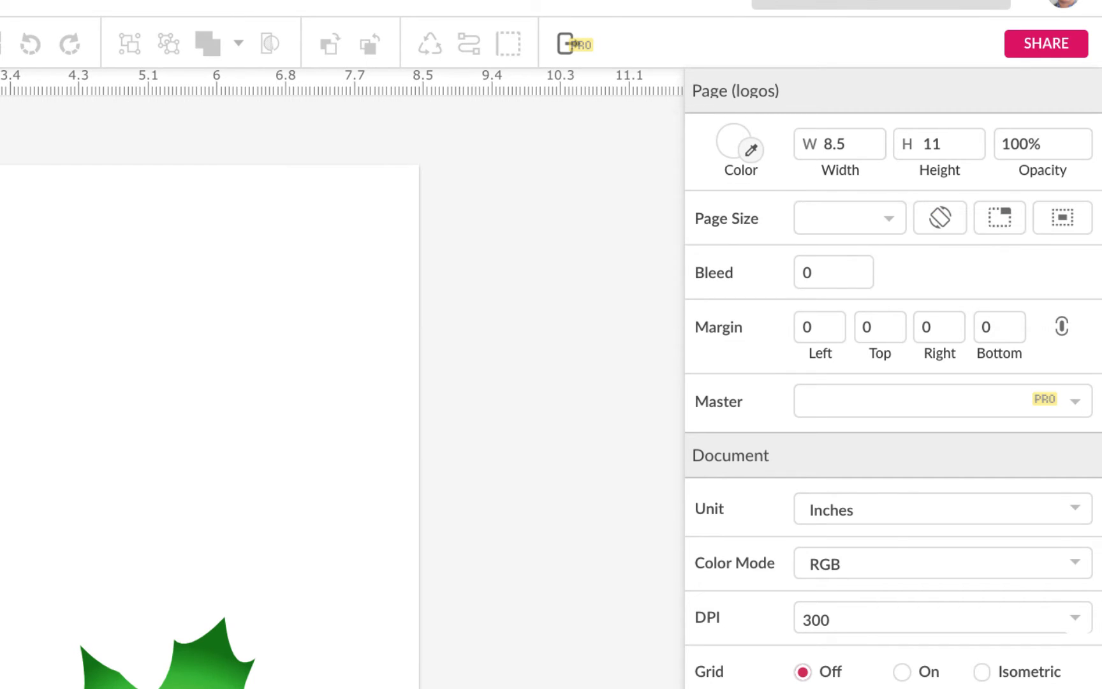
left_click_drag(478, 355, 377, 324)
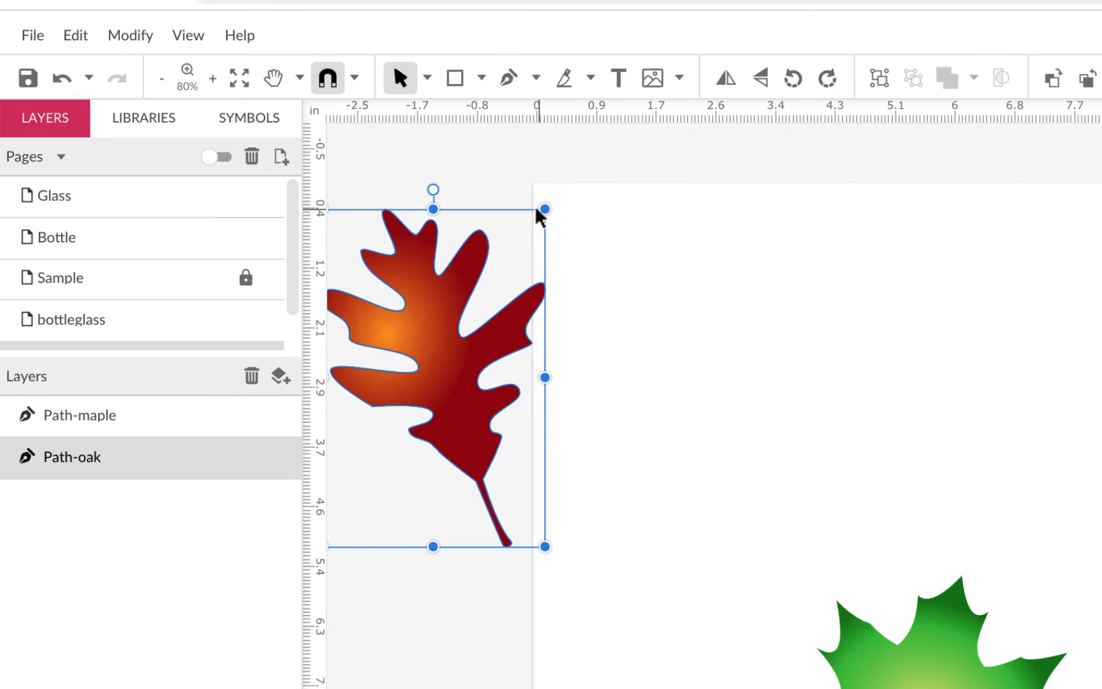
left_click_drag(942, 659, 1101, 465)
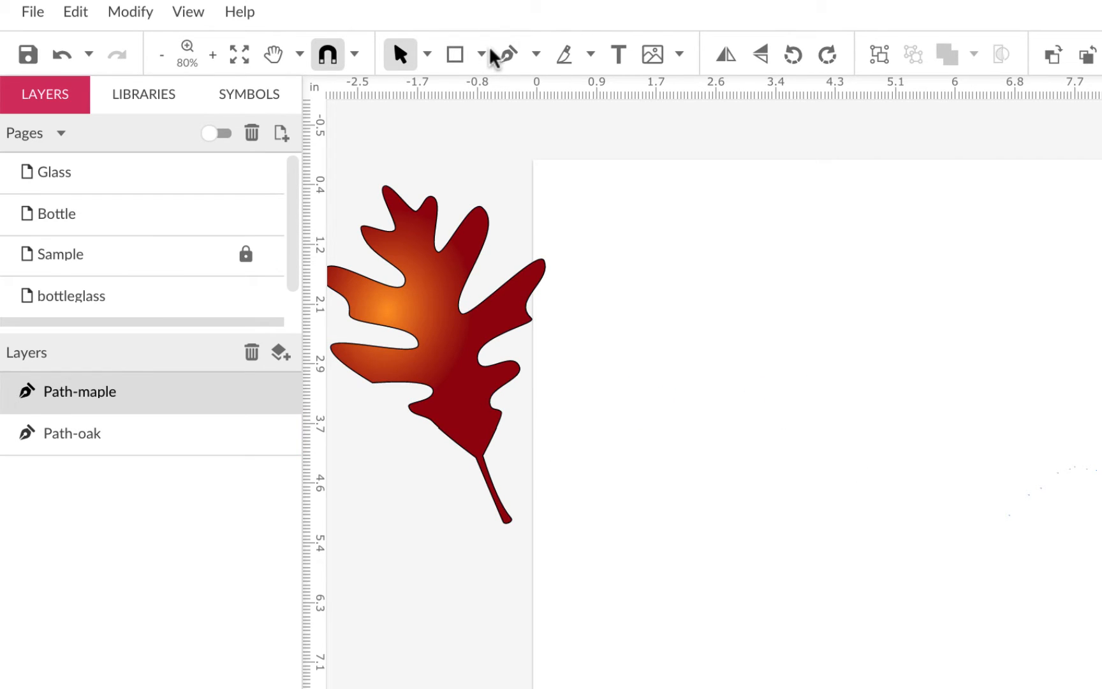
Step: Add a text object on the logos page reading Oak Hollow
scroll(172, 281, "down", 1)
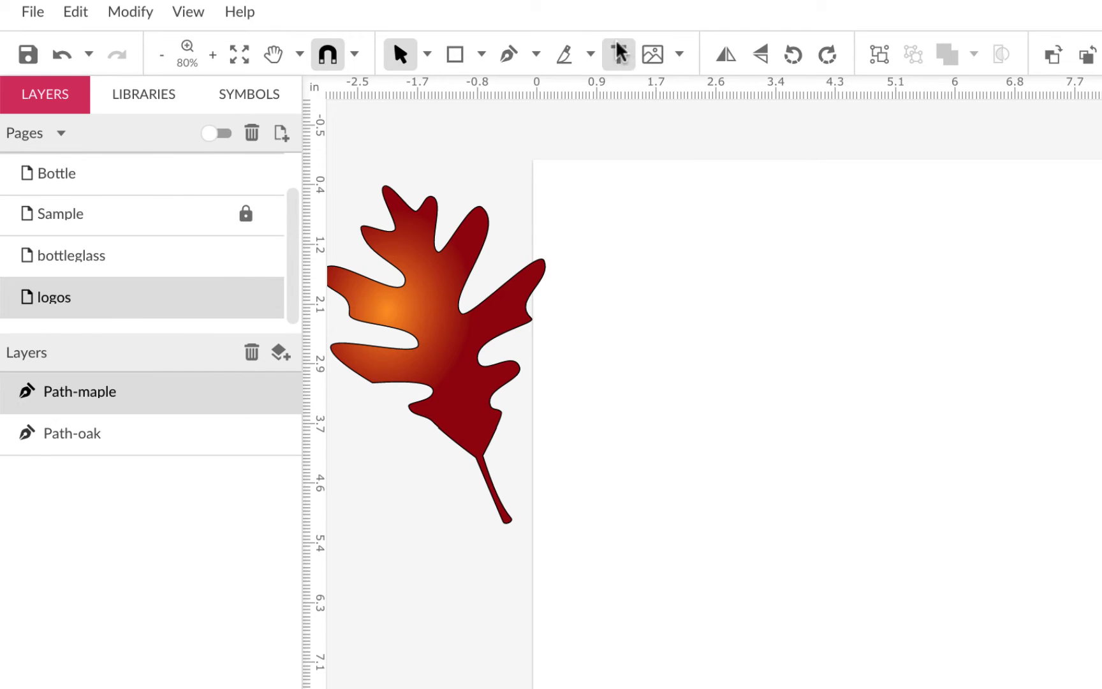
left_click(619, 56)
left_click(689, 327)
double_click(760, 374)
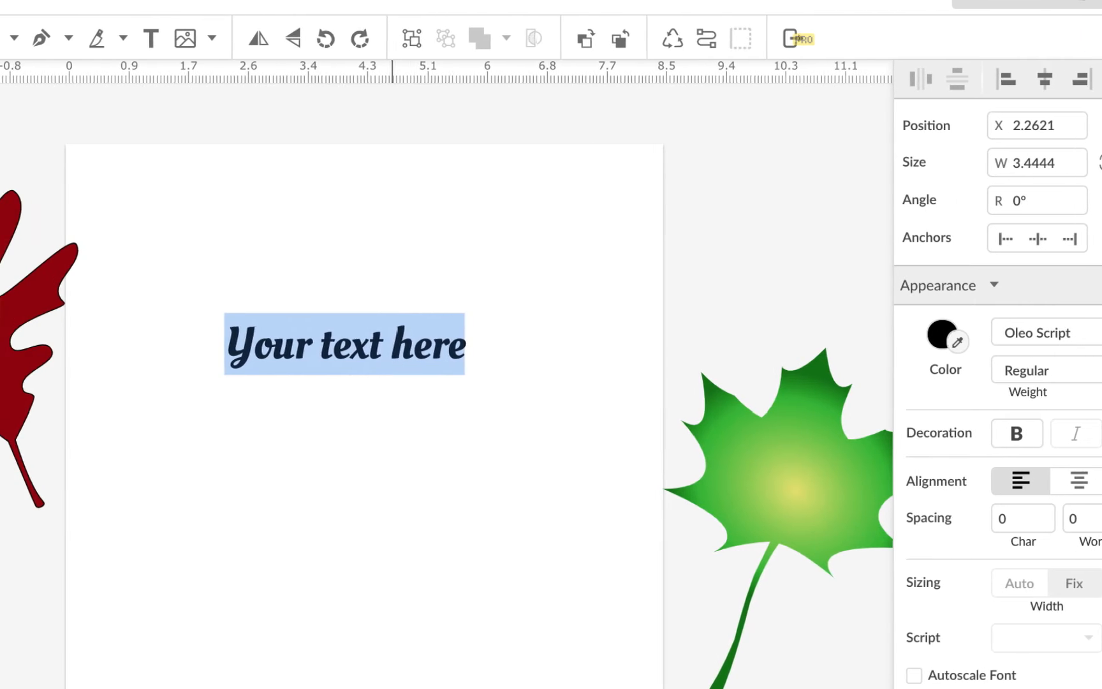
type("Oak Hollw")
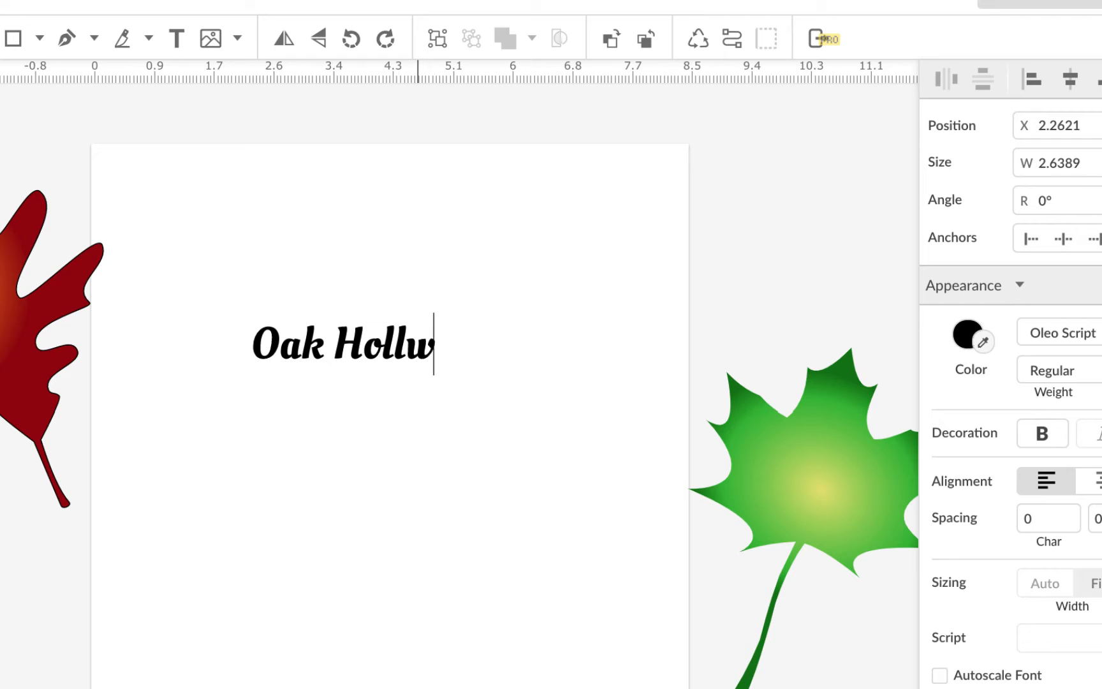
key("BackSpace")
type("ow")
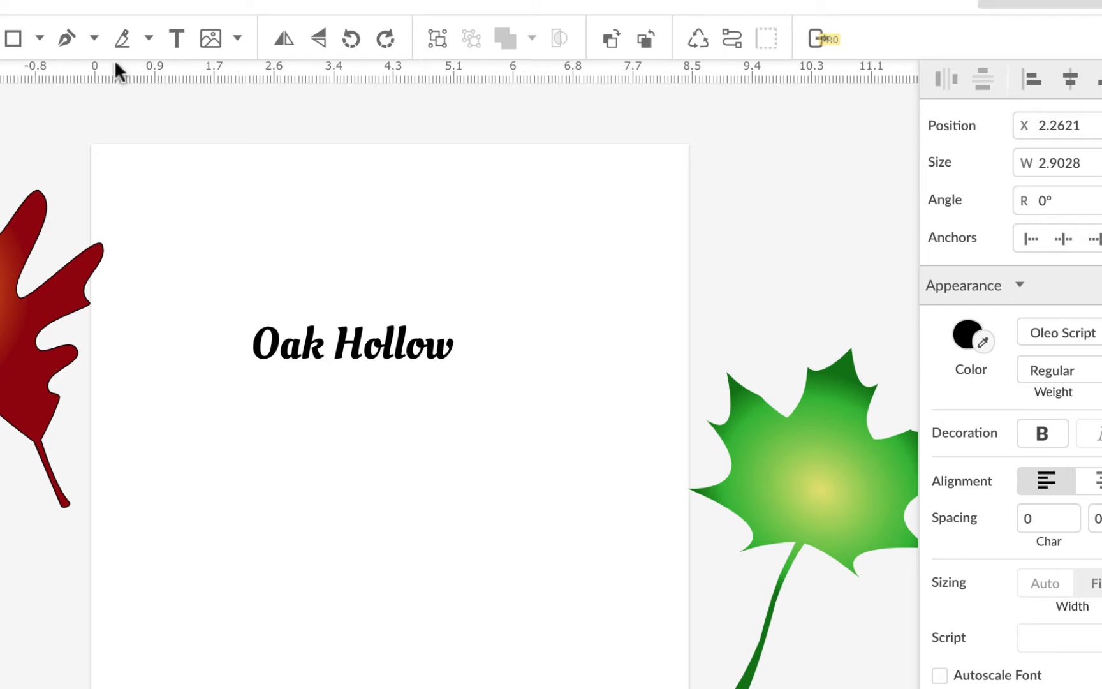
key("Escape")
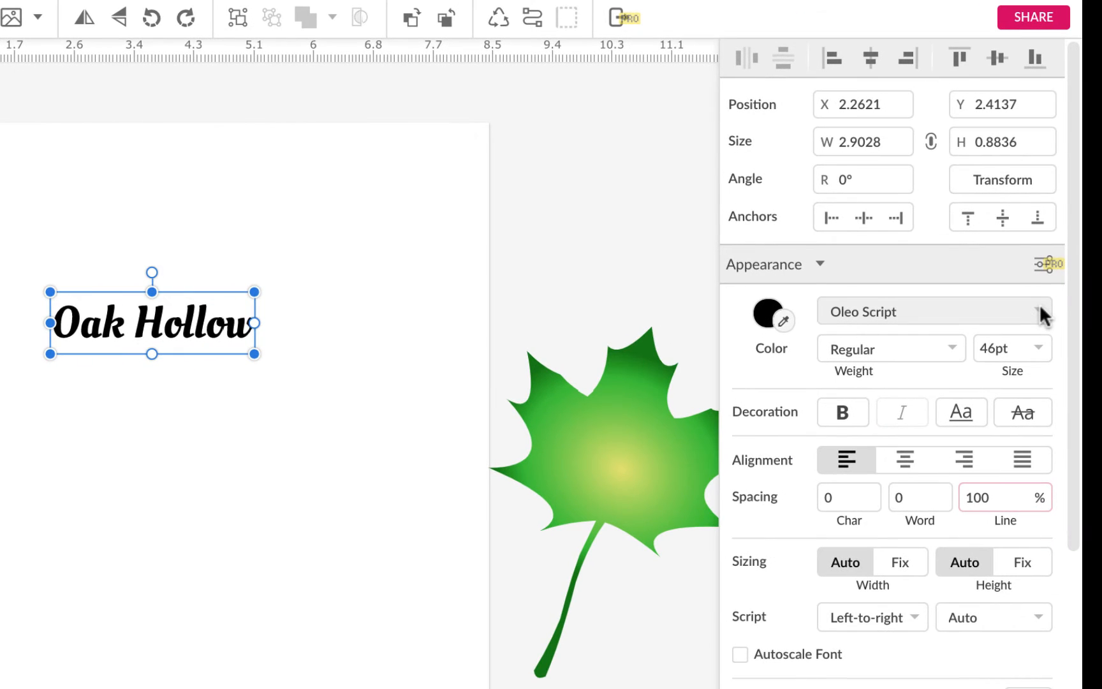
Step: Change the Oak Hollow text's font to Crimson Pro
left_click(1085, 323)
scroll(894, 522, "up", 10)
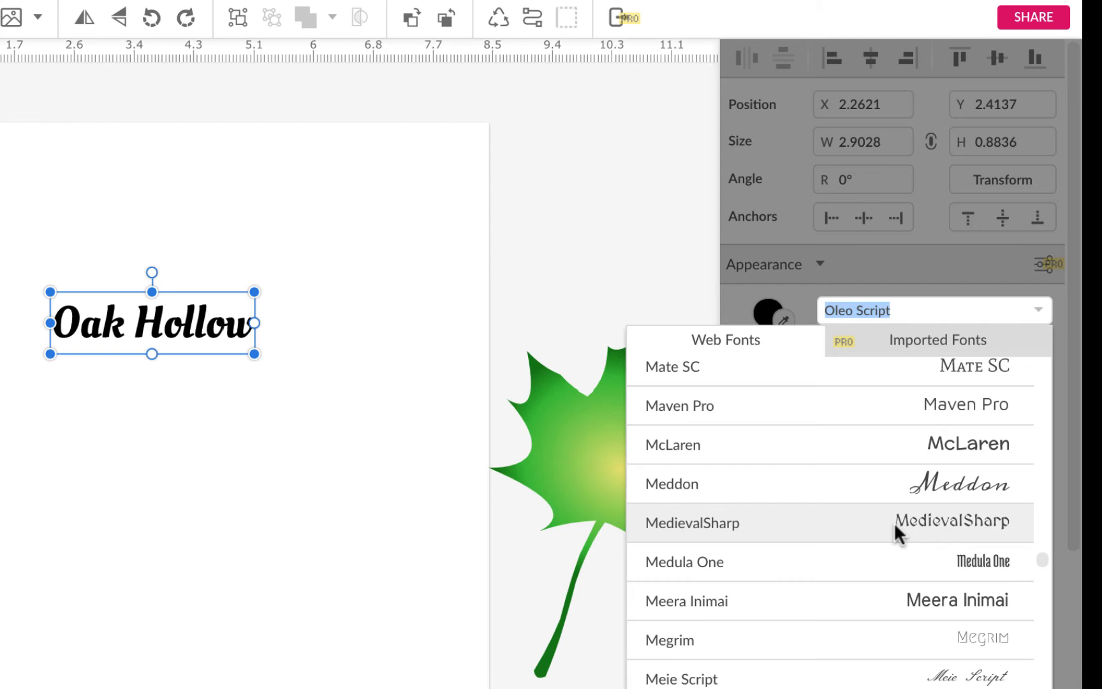
scroll(894, 520, "up", 6)
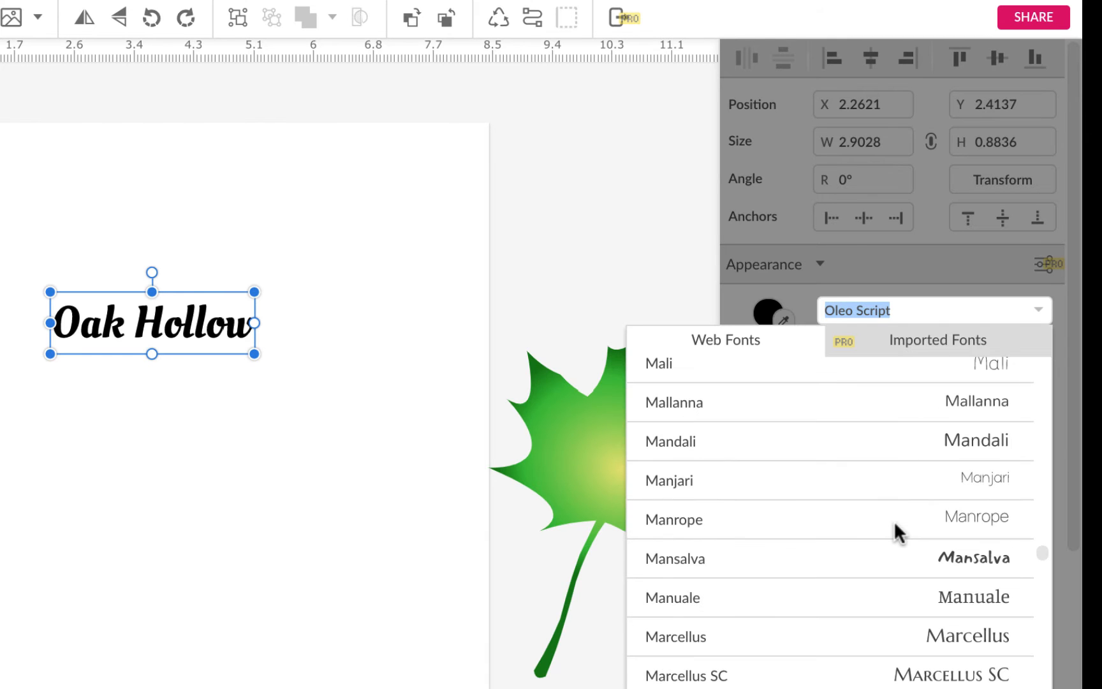
scroll(894, 520, "up", 10)
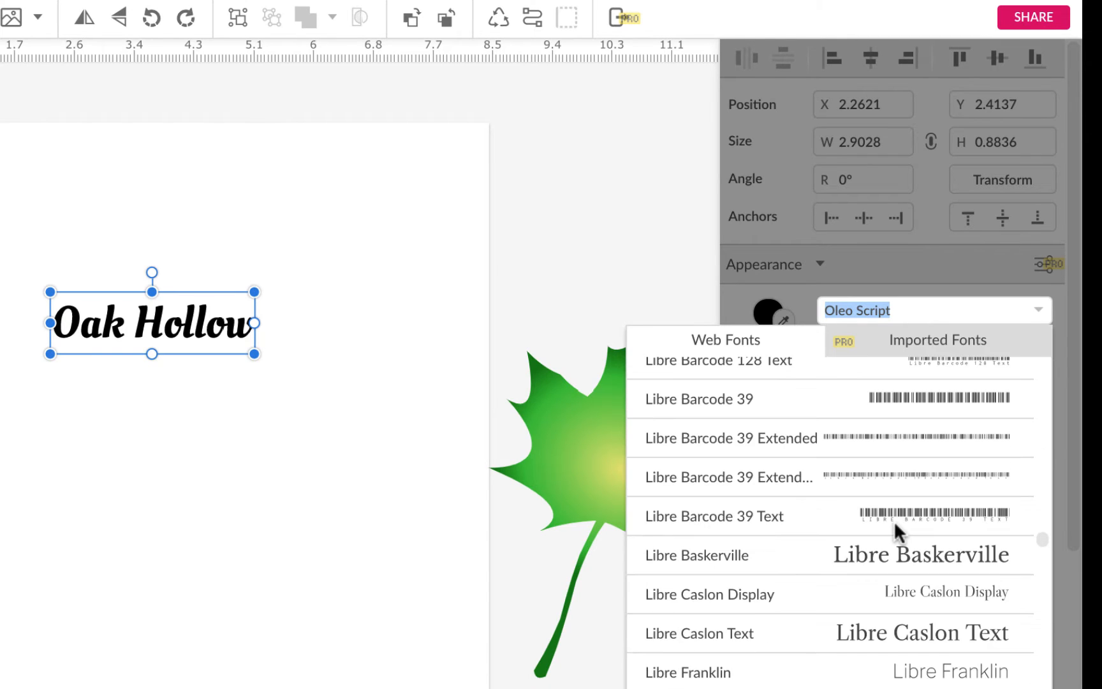
scroll(894, 520, "up", 12)
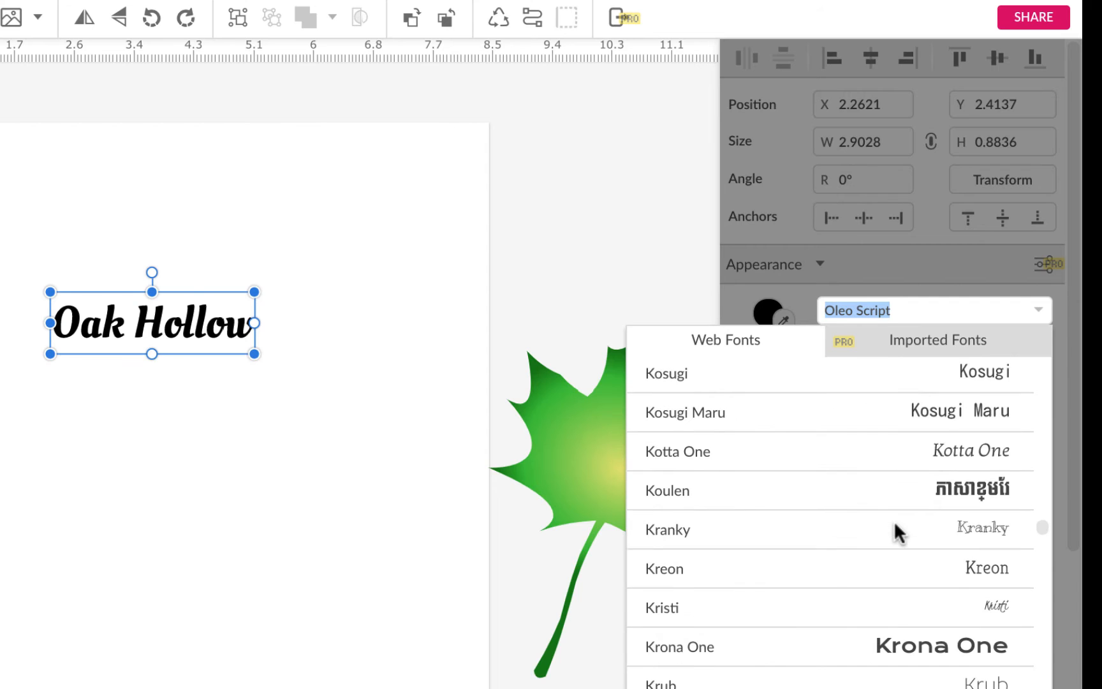
scroll(894, 529, "up", 15)
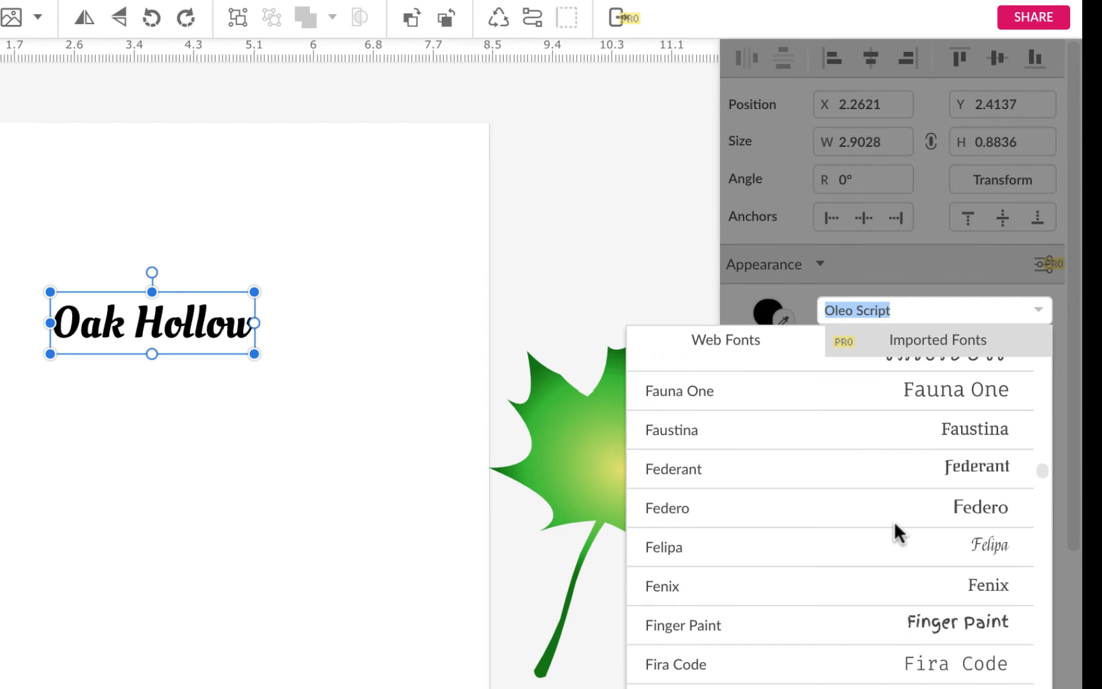
scroll(895, 526, "up", 12)
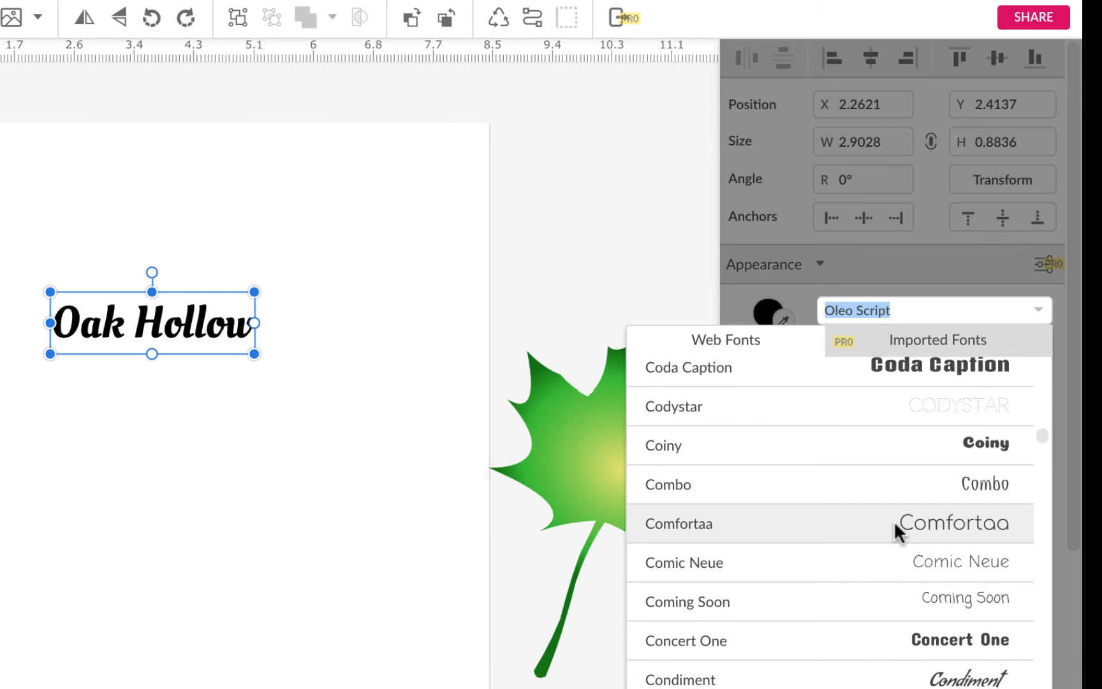
scroll(894, 520, "down", 2)
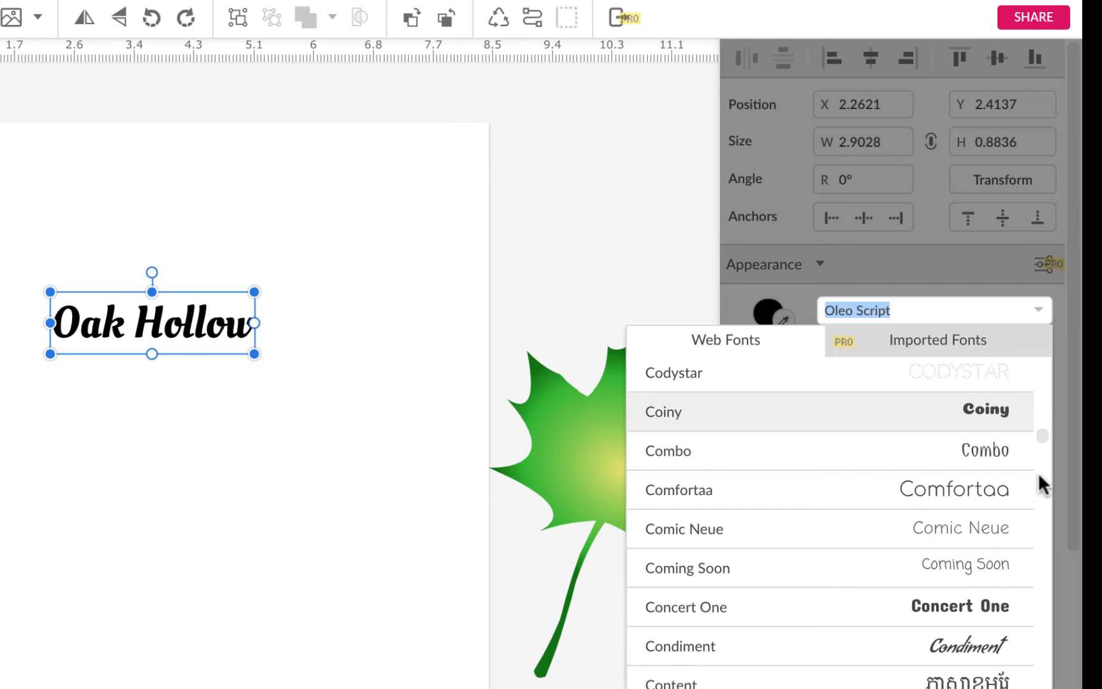
scroll(983, 488, "down", 3)
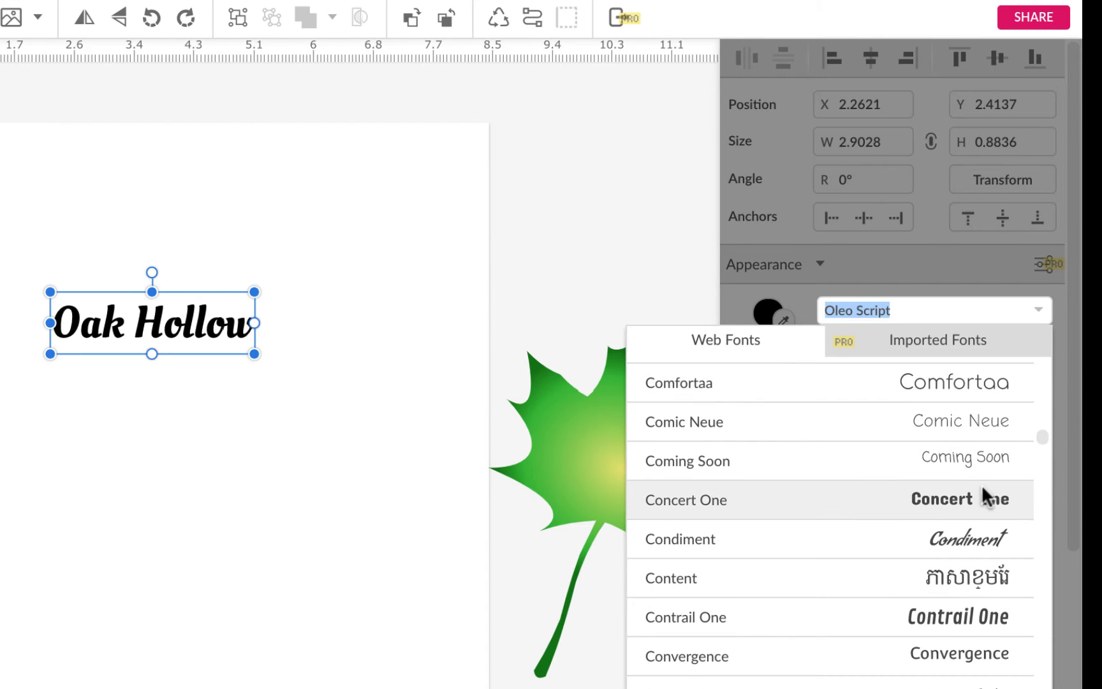
scroll(983, 488, "down", 15)
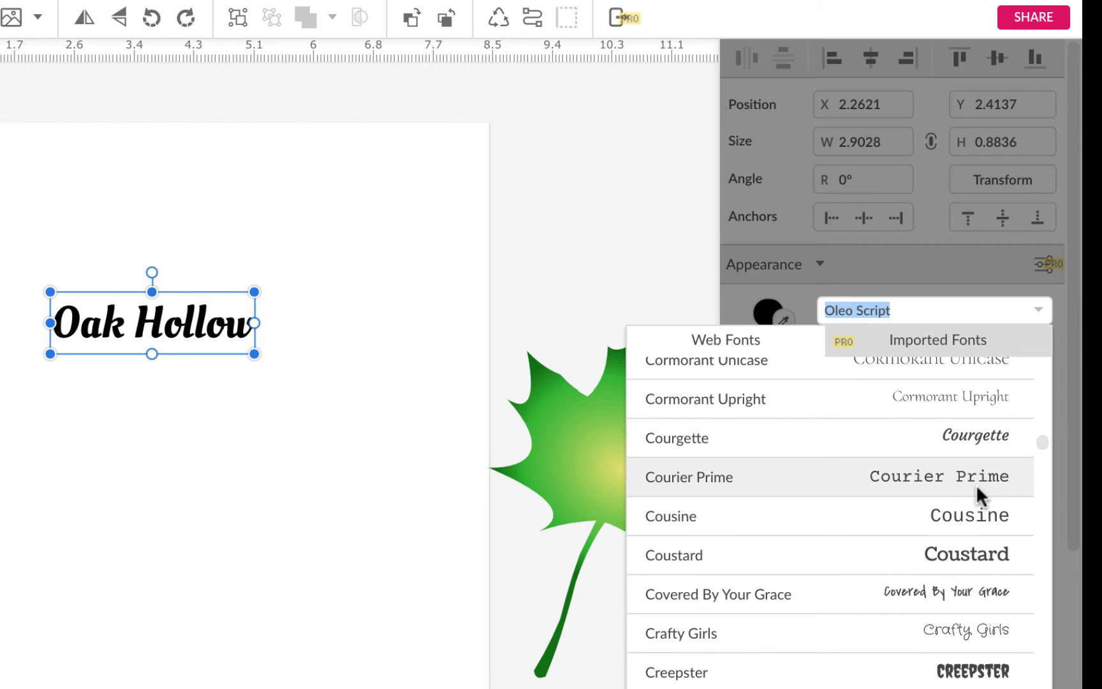
scroll(976, 485, "down", 5)
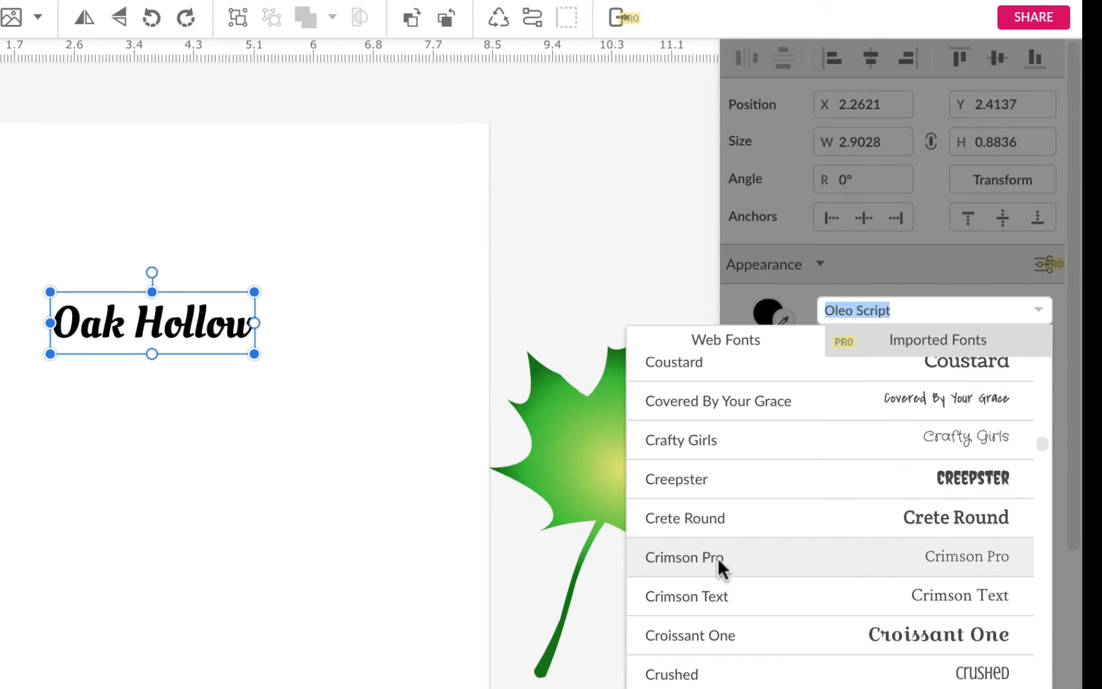
left_click(718, 557)
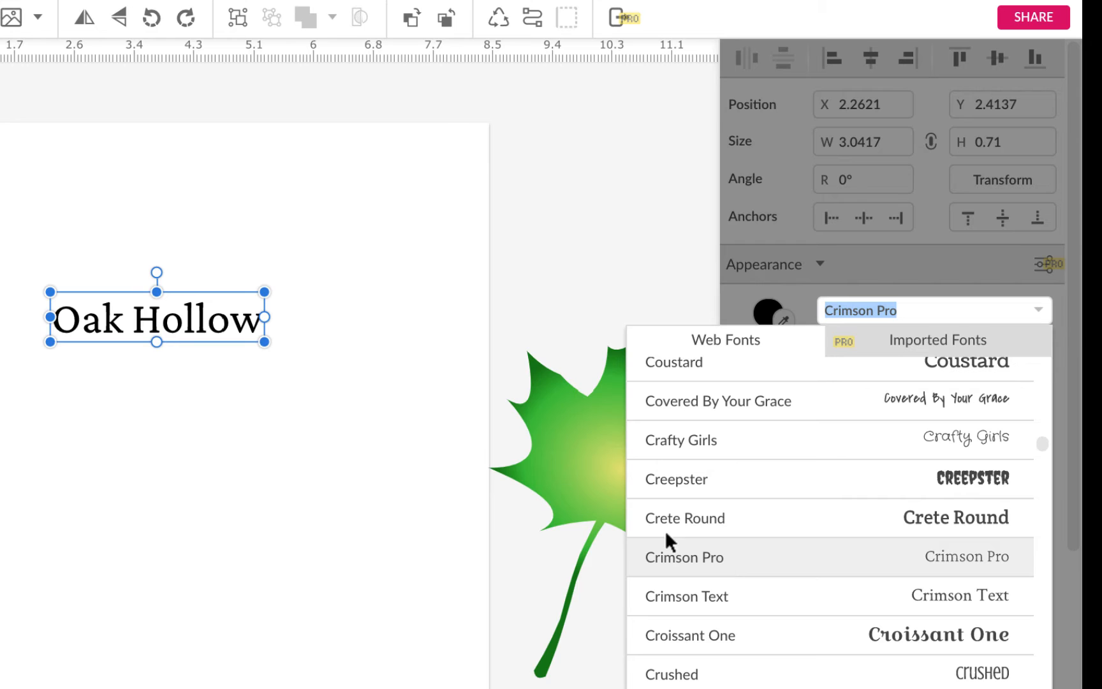
left_click(157, 336)
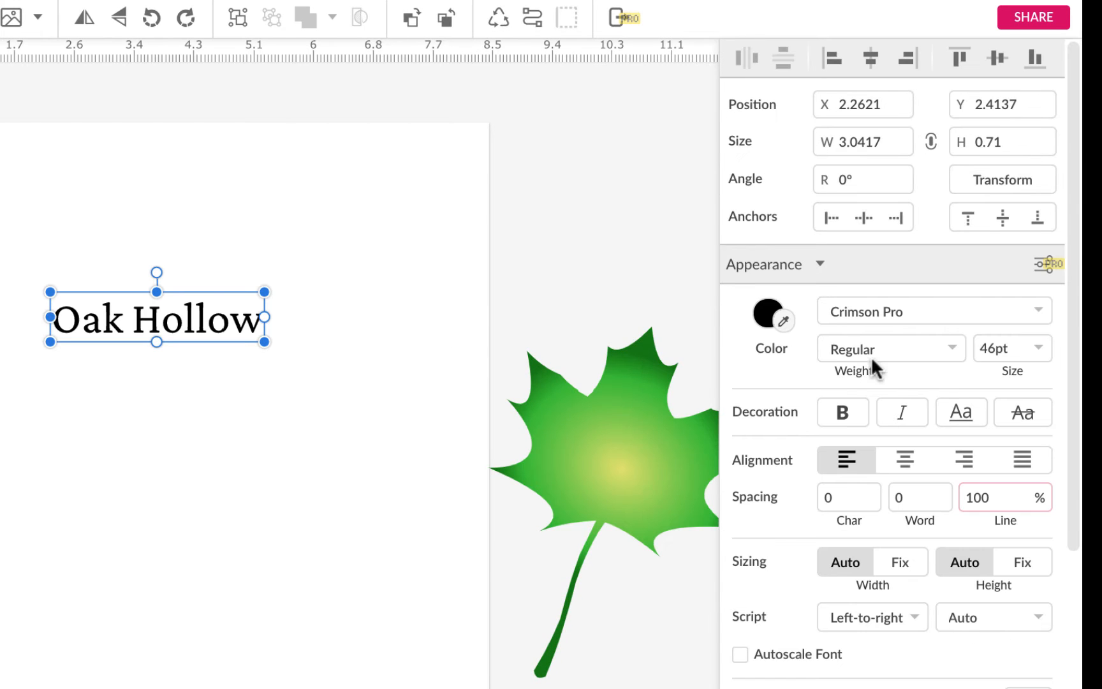
Step: Set the text's weight to Medium and make it italic
left_click(951, 347)
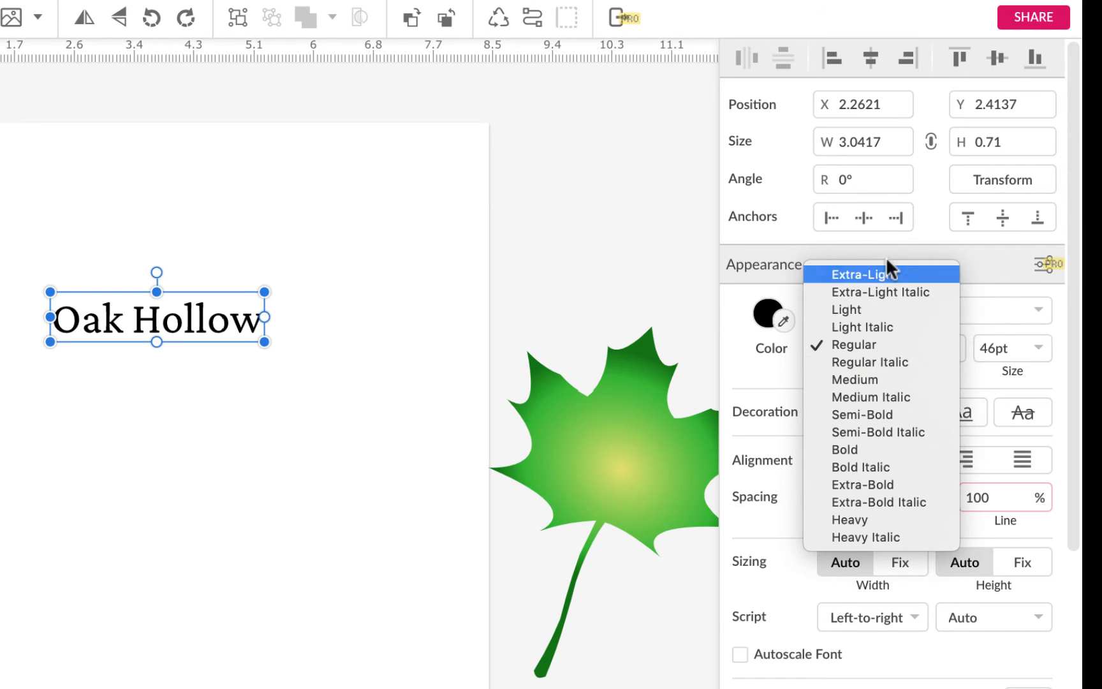
left_click(903, 378)
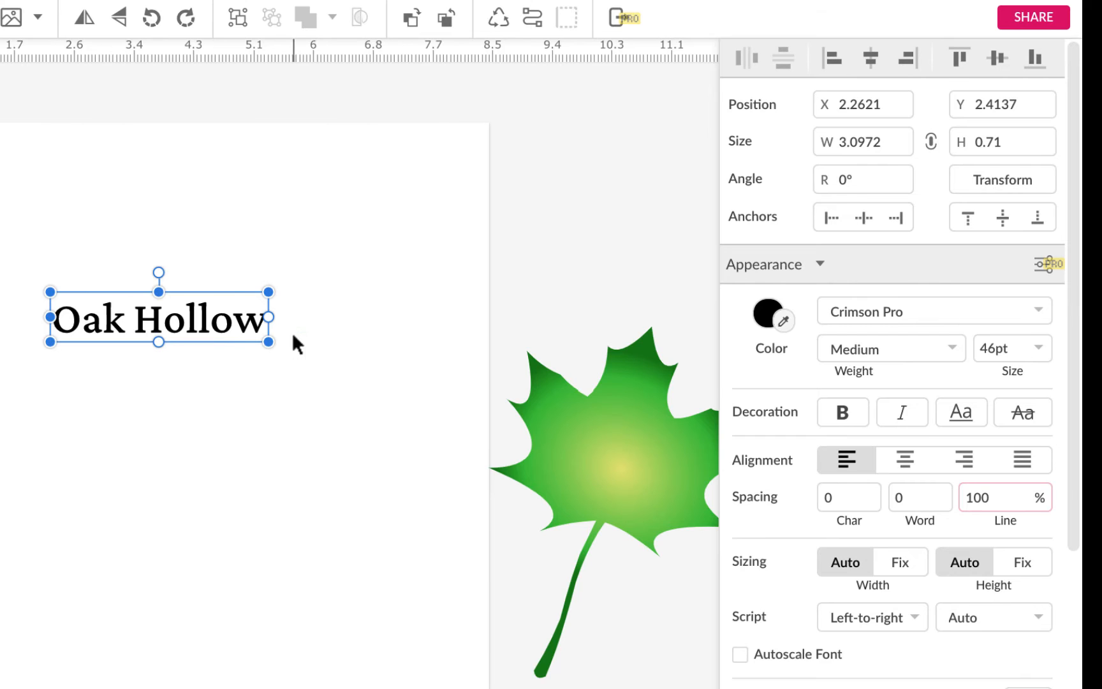
left_click(947, 341)
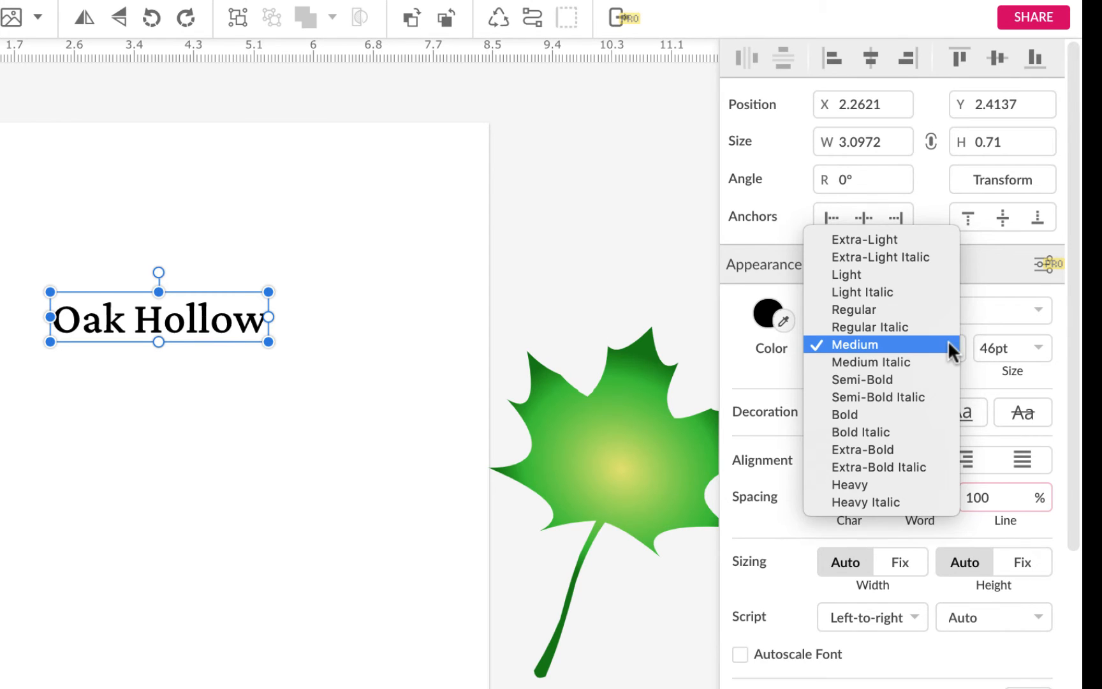
key("Escape")
key("ctrl+i")
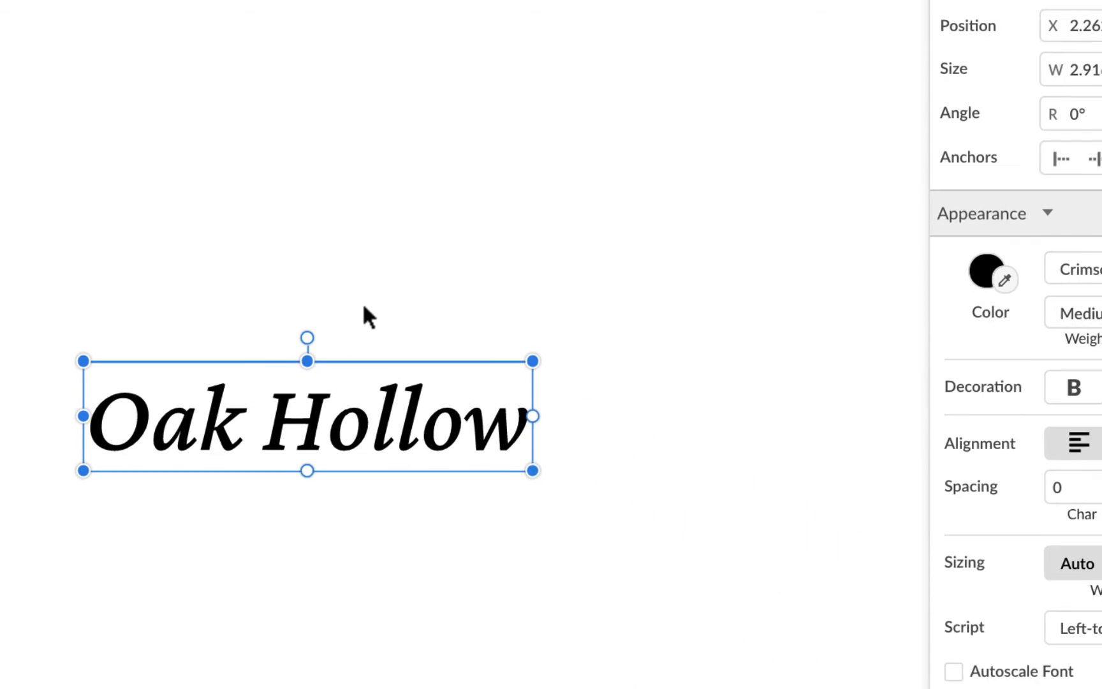
Step: Move the Oak Hollow text higher on the page, undoing an accidental text-box resize
left_click_drag(406, 394, 407, 292)
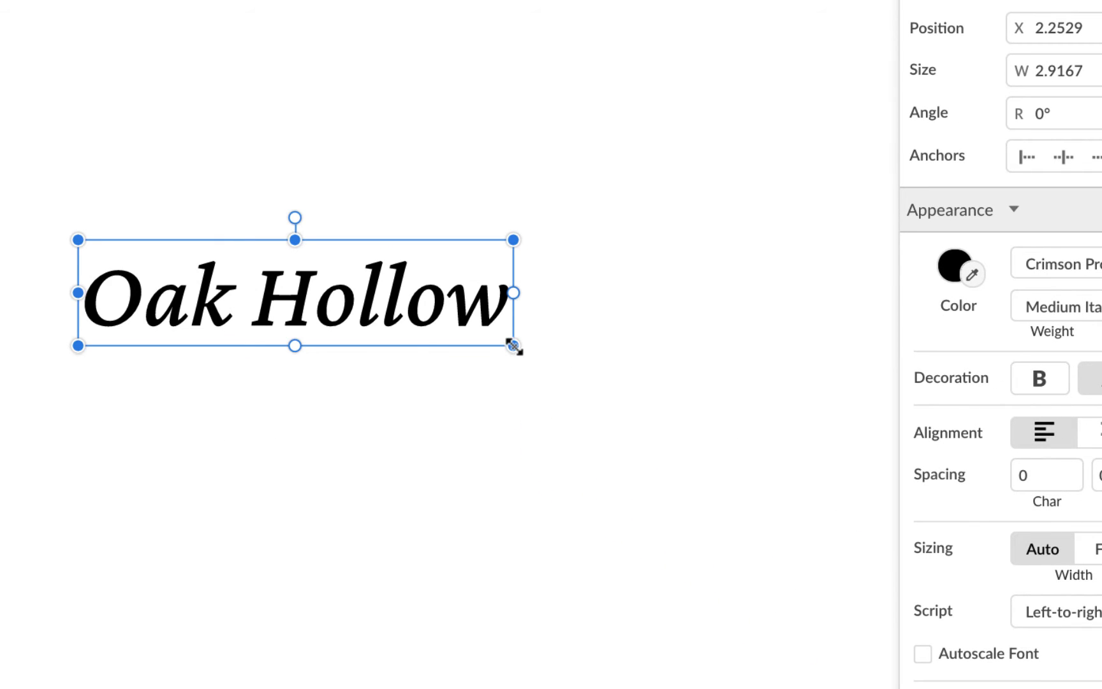
left_click_drag(513, 346, 564, 428)
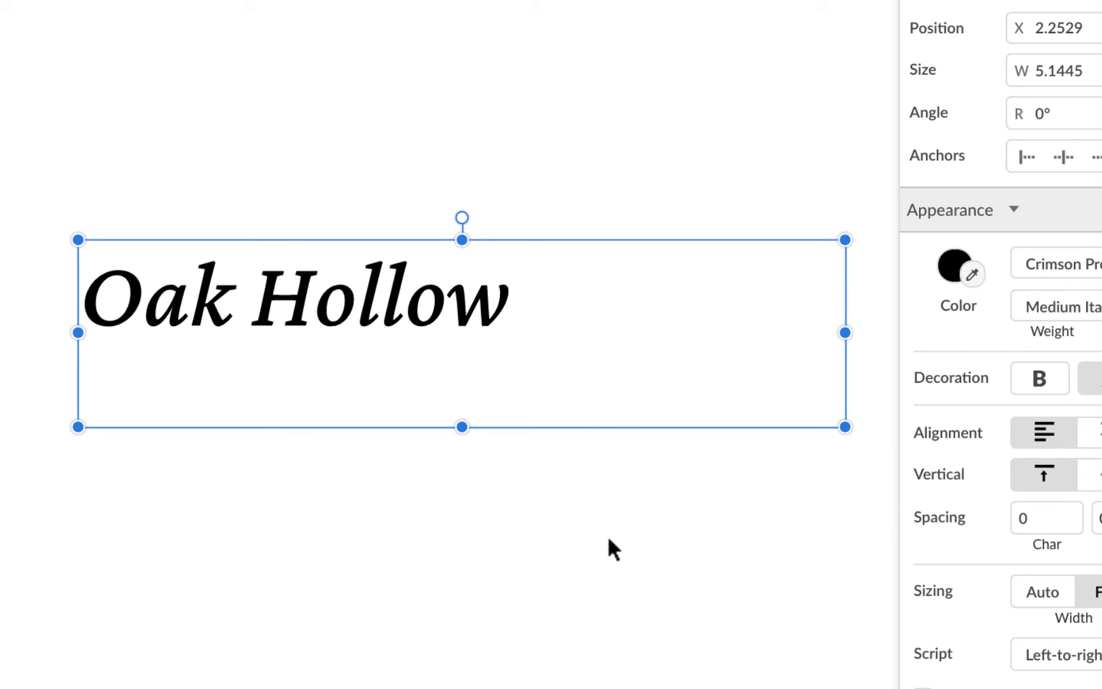
key("super+z")
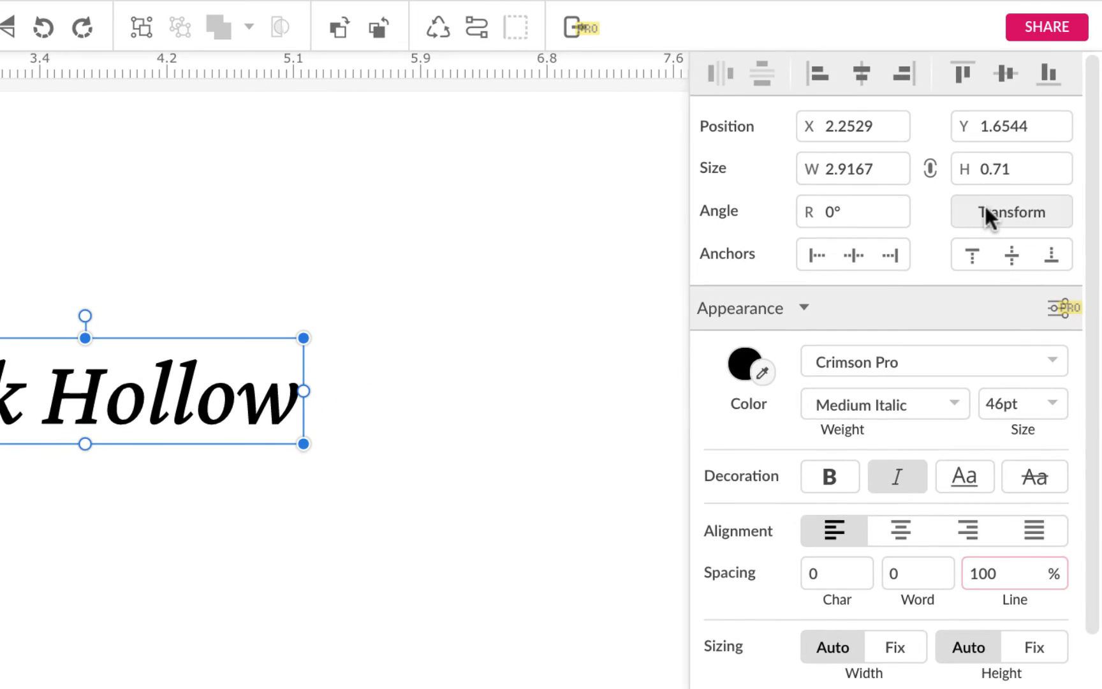
Step: Enlarge the Oak Hollow text with the Transform tool and set its font size to 40pt
left_click(985, 206)
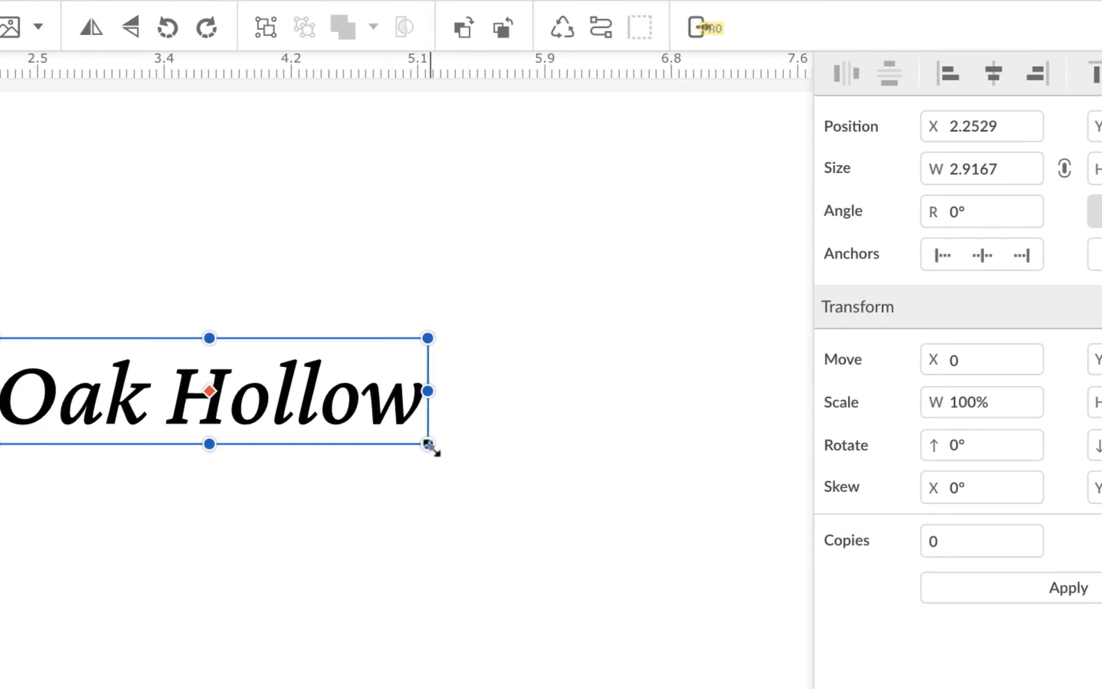
left_click_drag(635, 444, 677, 505)
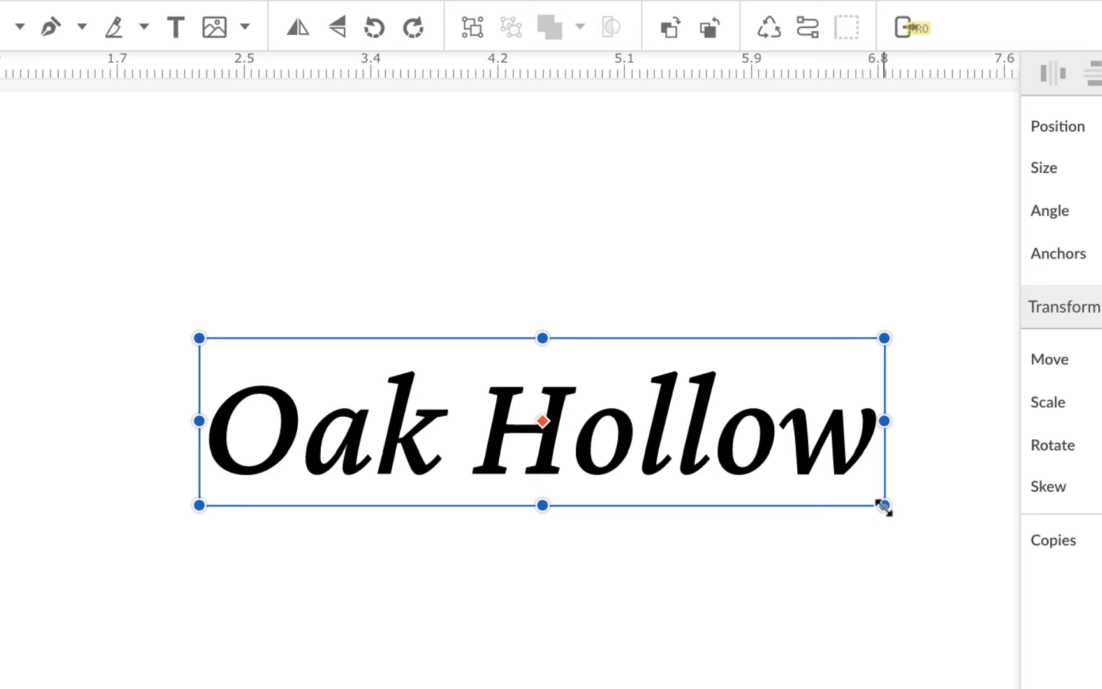
left_click_drag(884, 505, 711, 437)
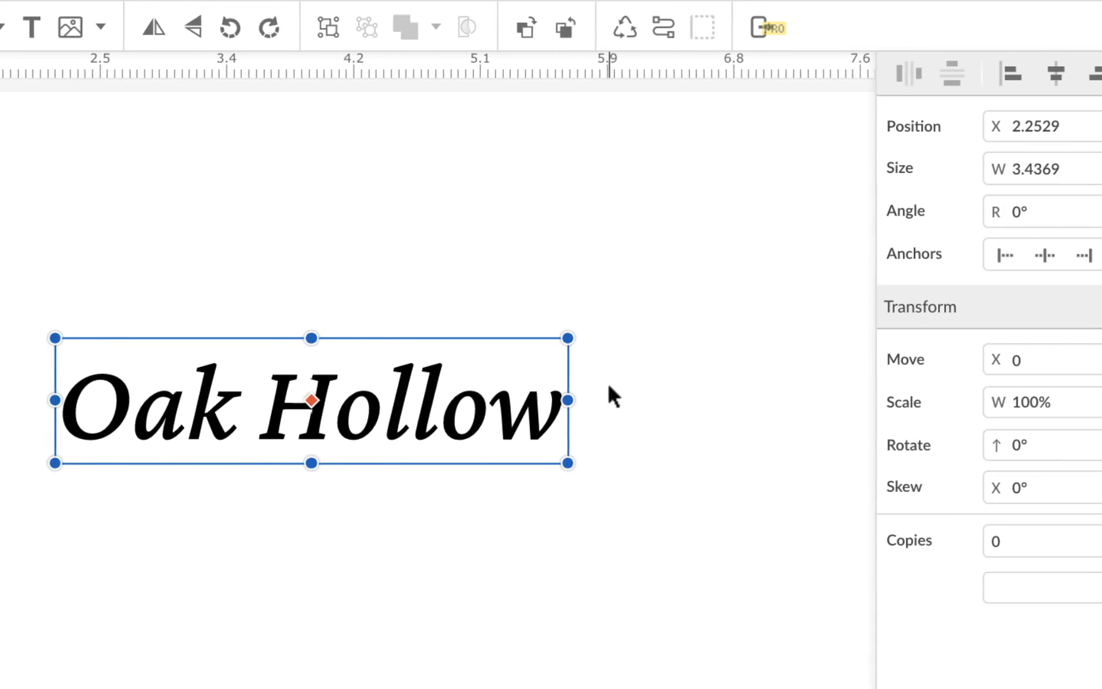
left_click(1007, 203)
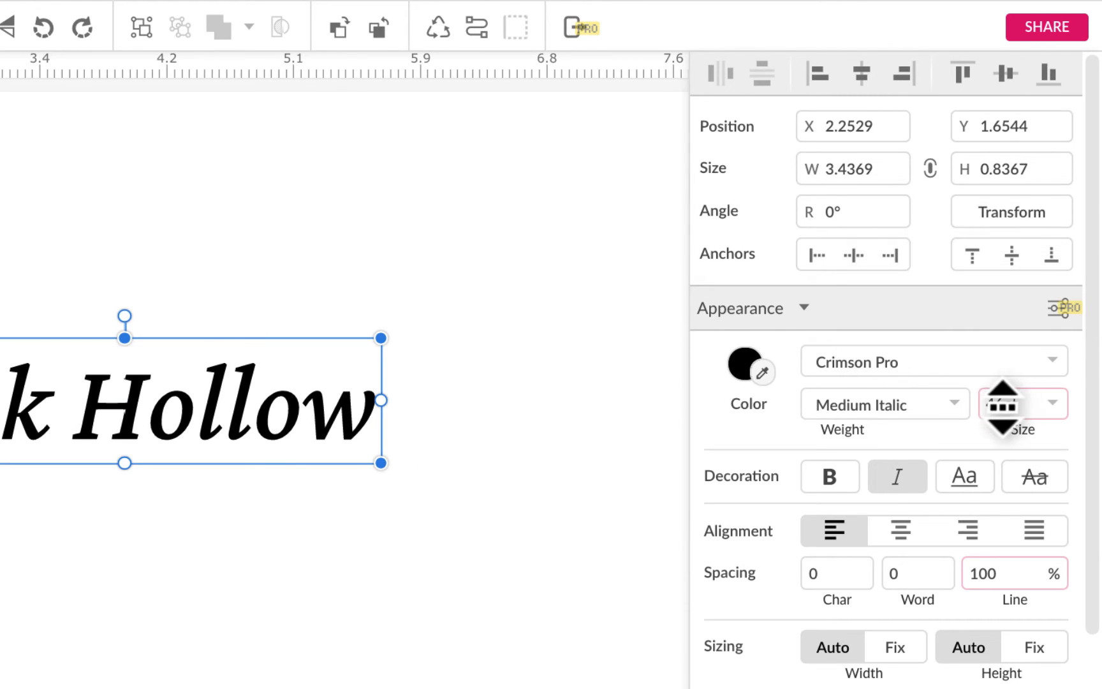
left_click_drag(1003, 403, 1003, 411)
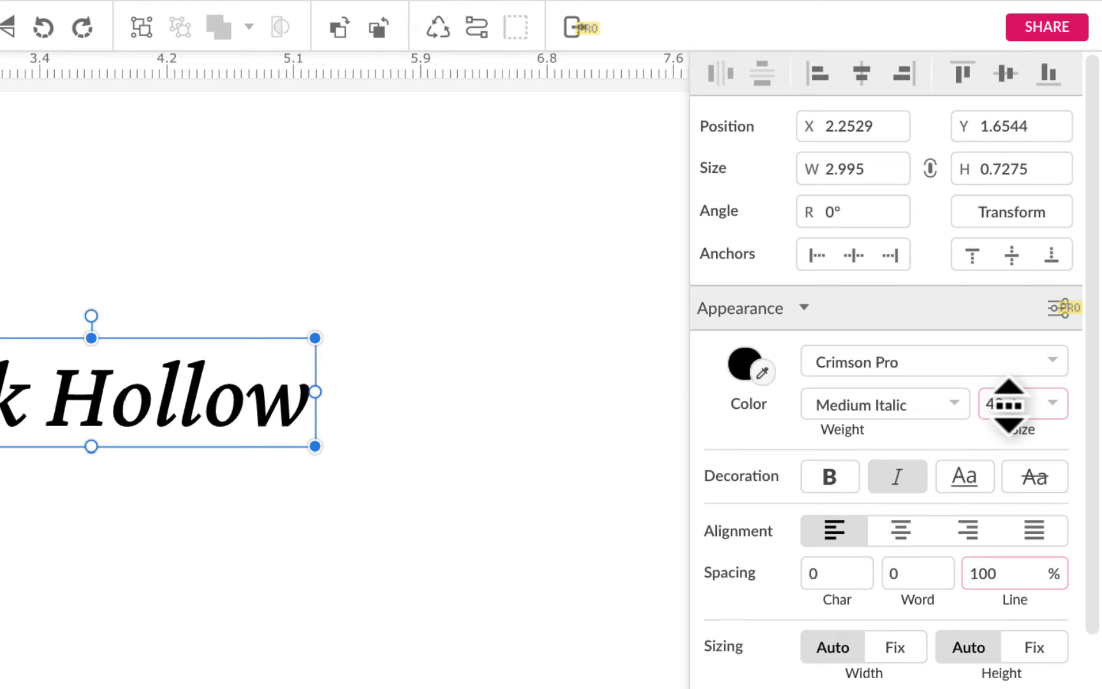
left_click_drag(1006, 394, 1010, 402)
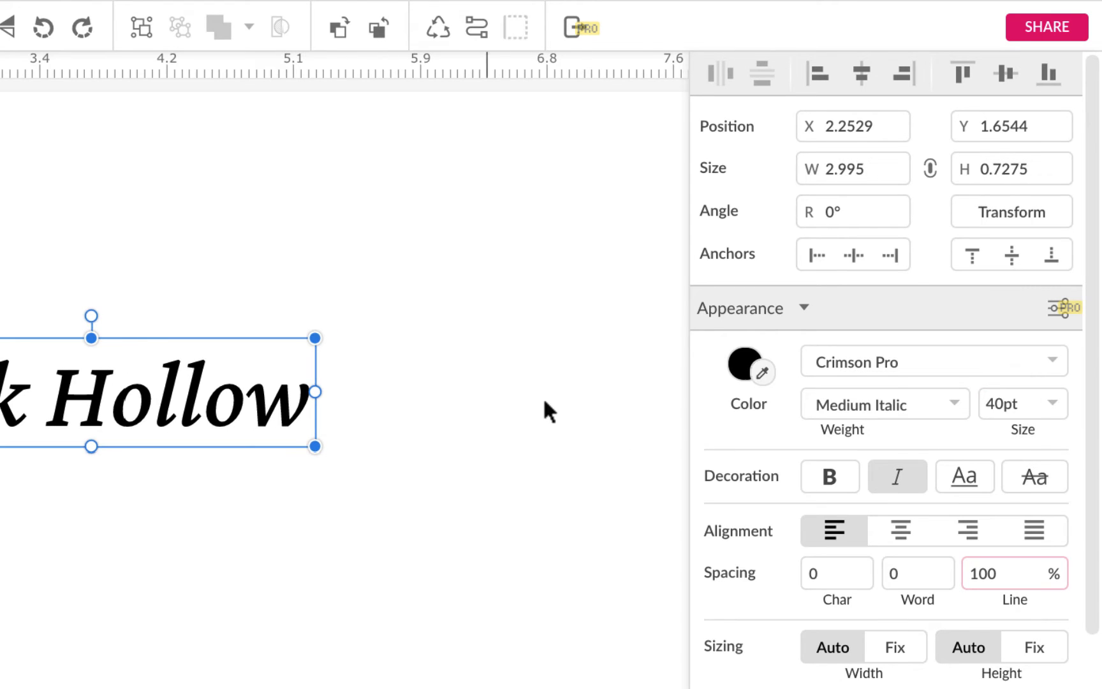
Step: Shrink the oak leaf to about 1 in tall and place it centered above the Oak Hollow text
left_click(342, 286)
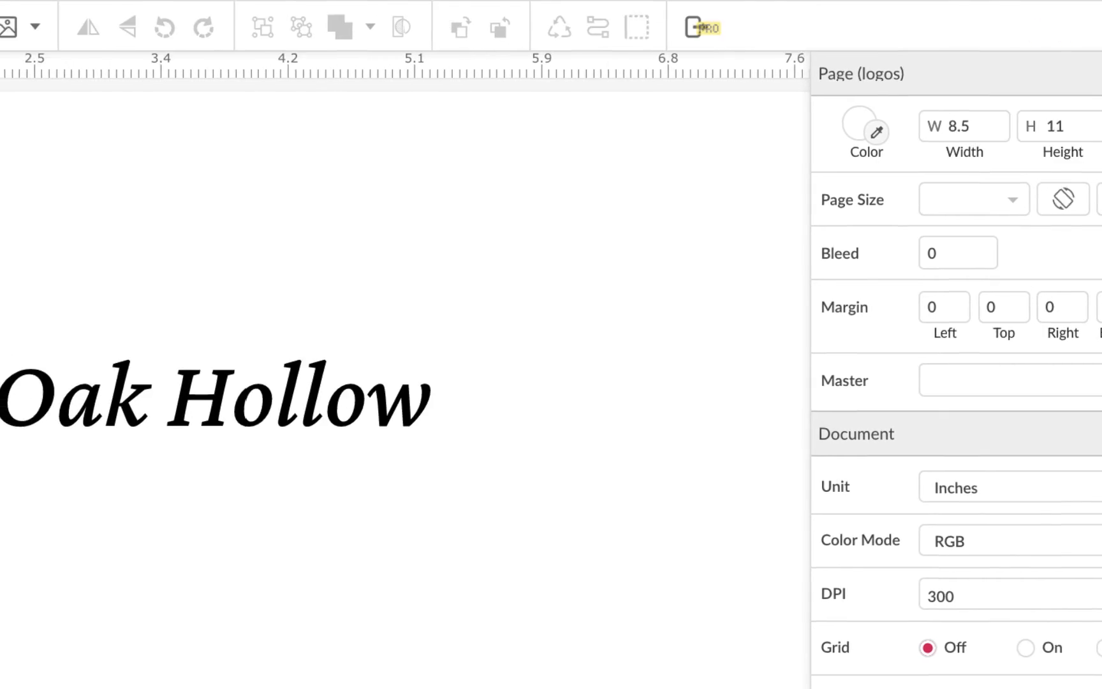
left_click(462, 283)
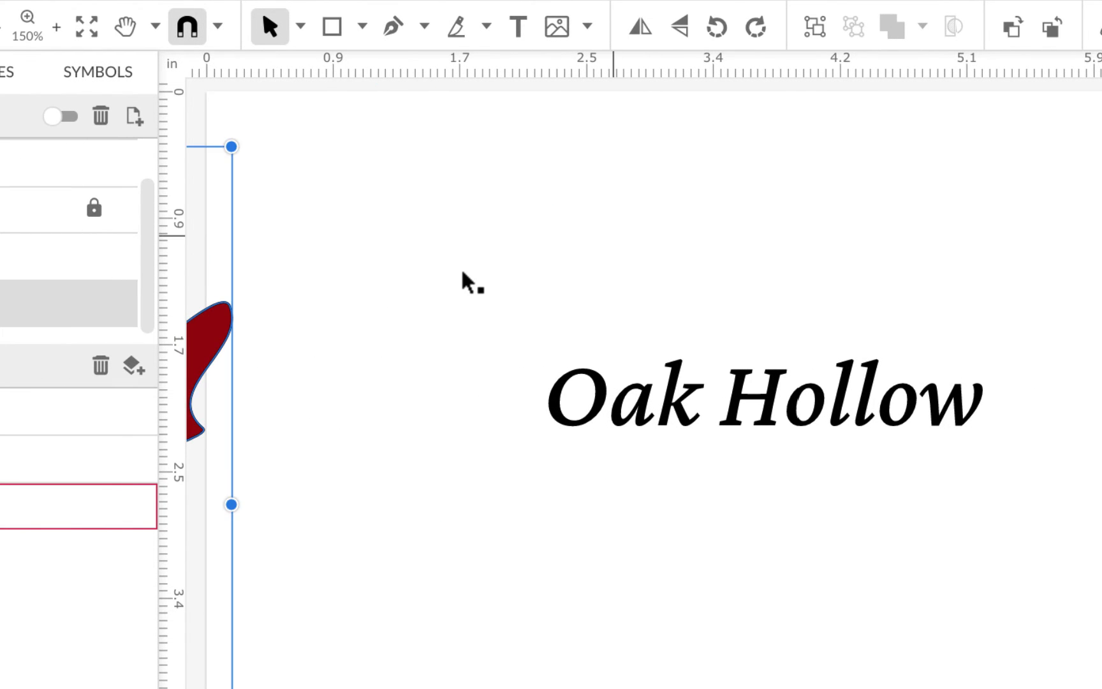
left_click(688, 254)
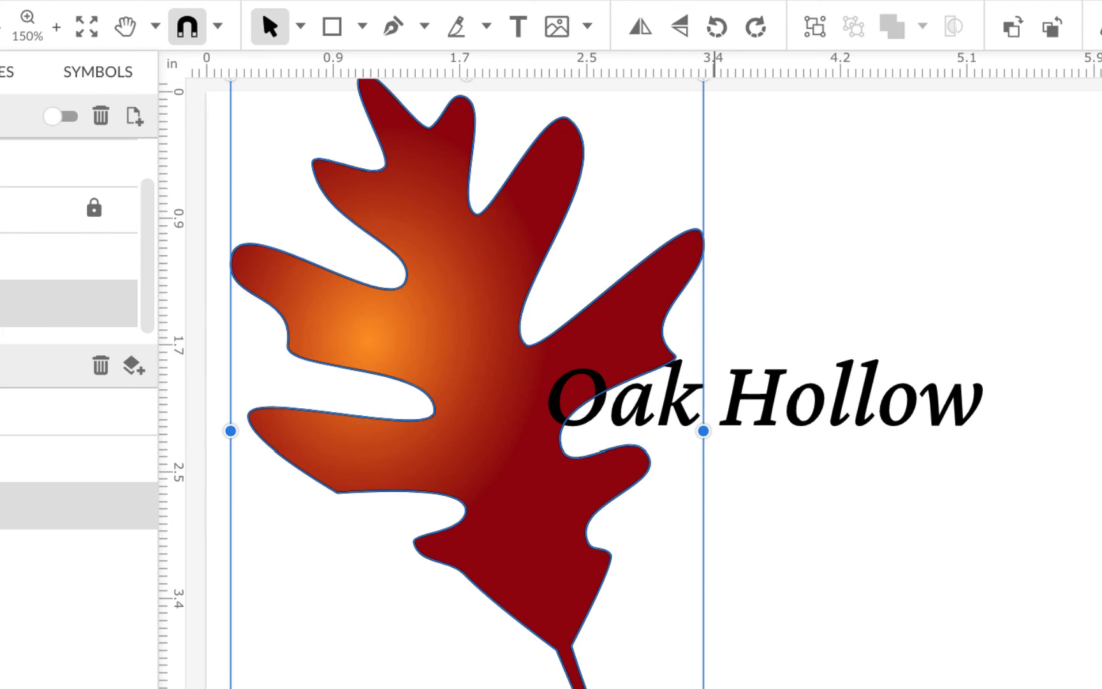
left_click_drag(703, 430, 395, 226)
left_click_drag(300, 192, 769, 304)
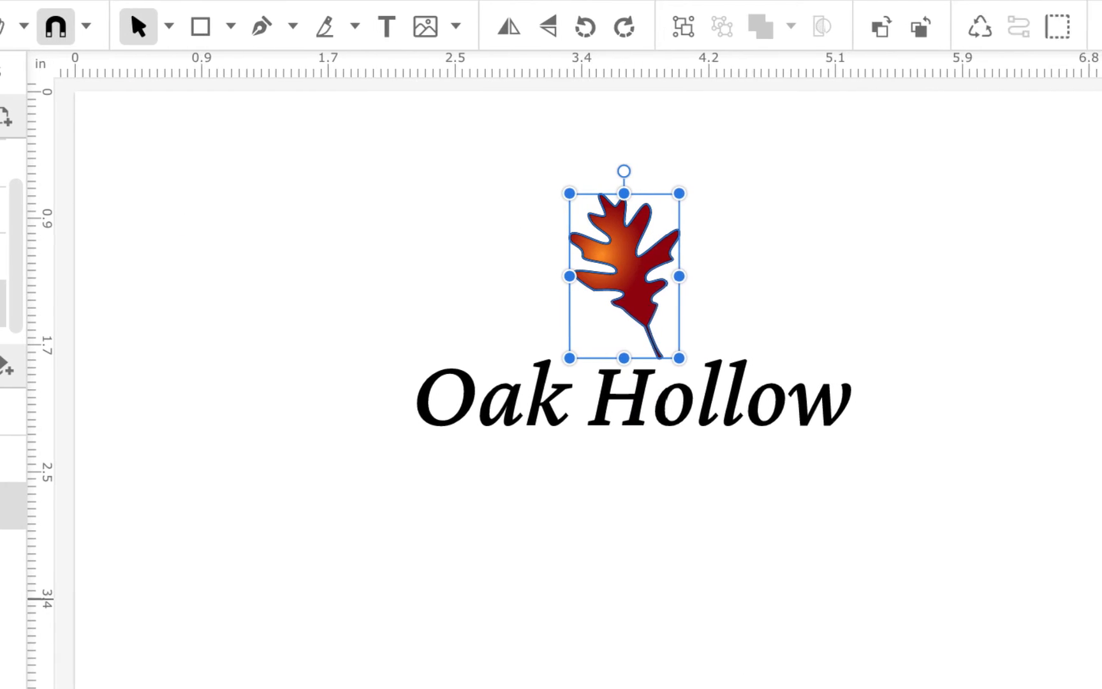
Step: Set the oak leaf's gradient stop to a dark red of #983000
left_click(908, 597)
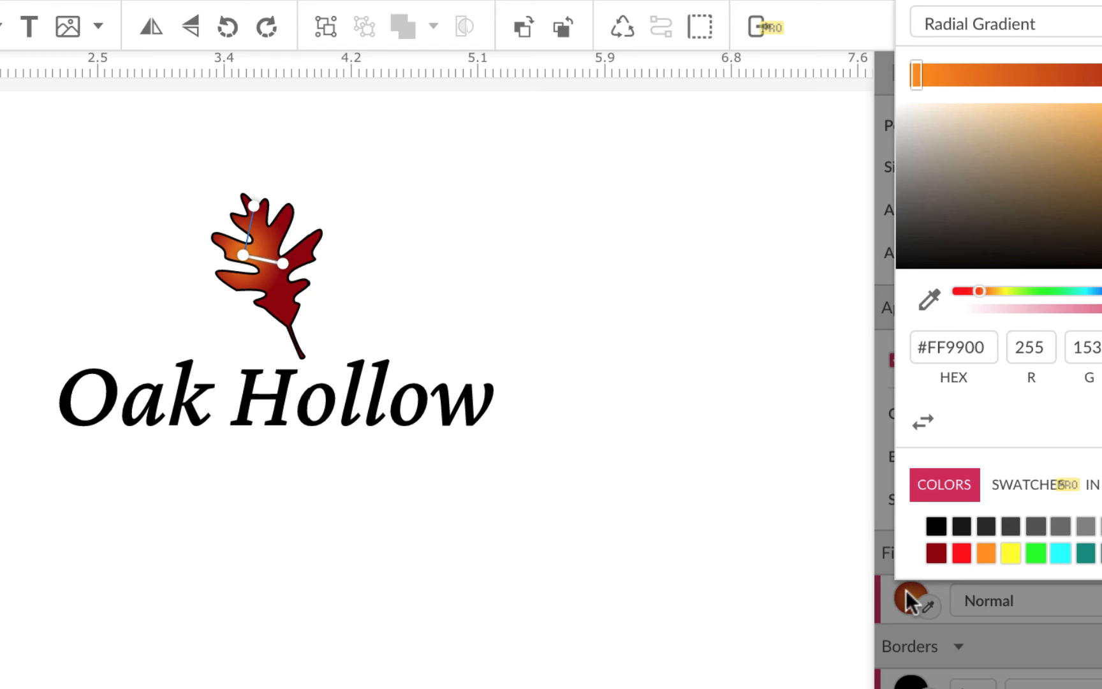
left_click(937, 555)
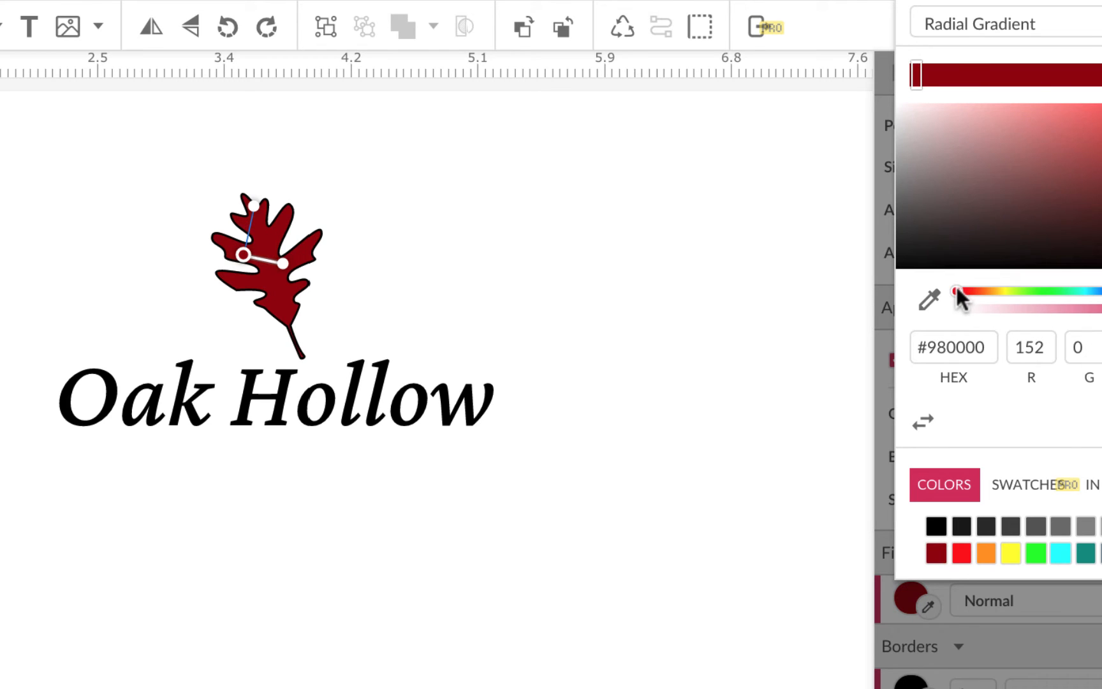
left_click_drag(957, 291, 968, 295)
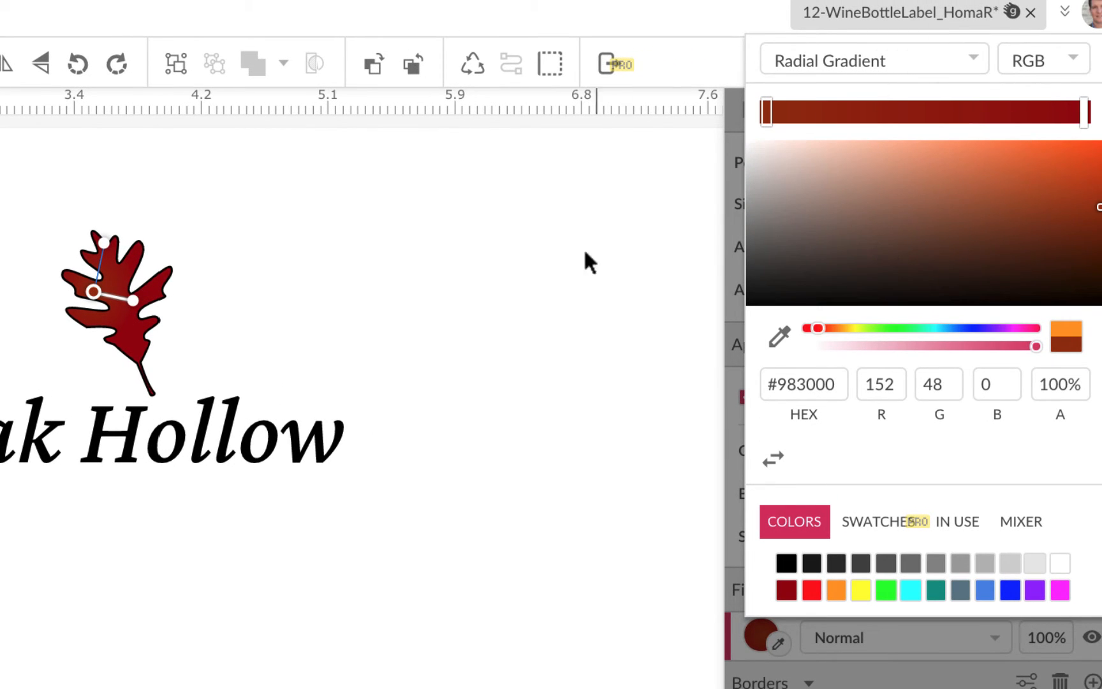
Step: Switch the oak leaf's fill to a solid color fill of #C84508
left_click(925, 58)
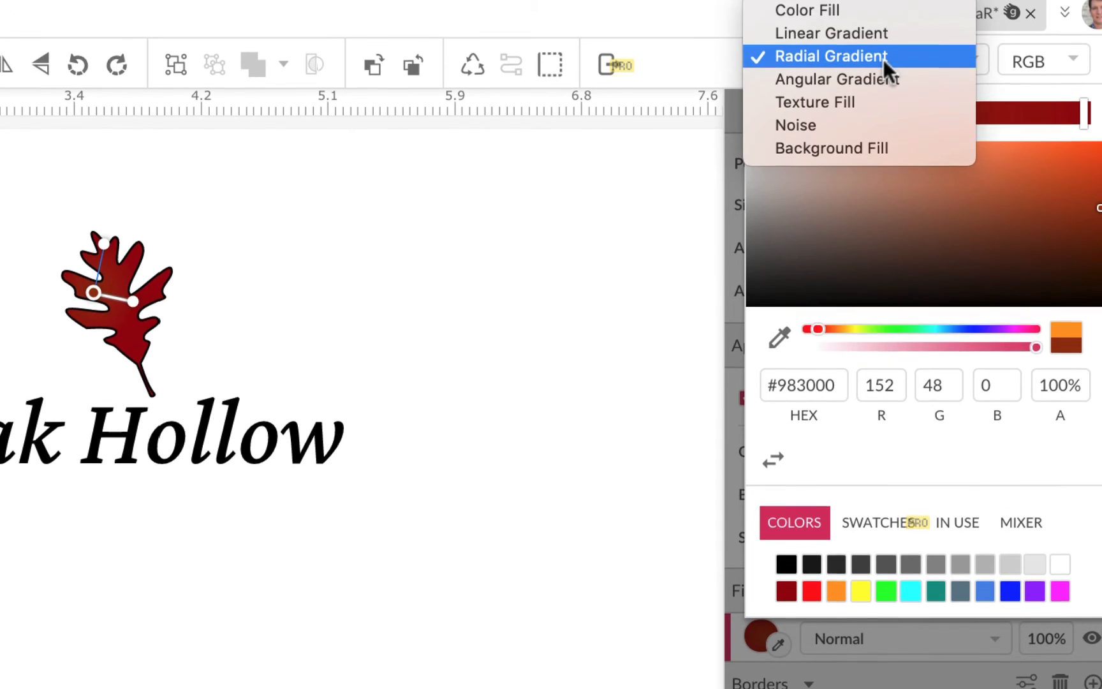
left_click(883, 6)
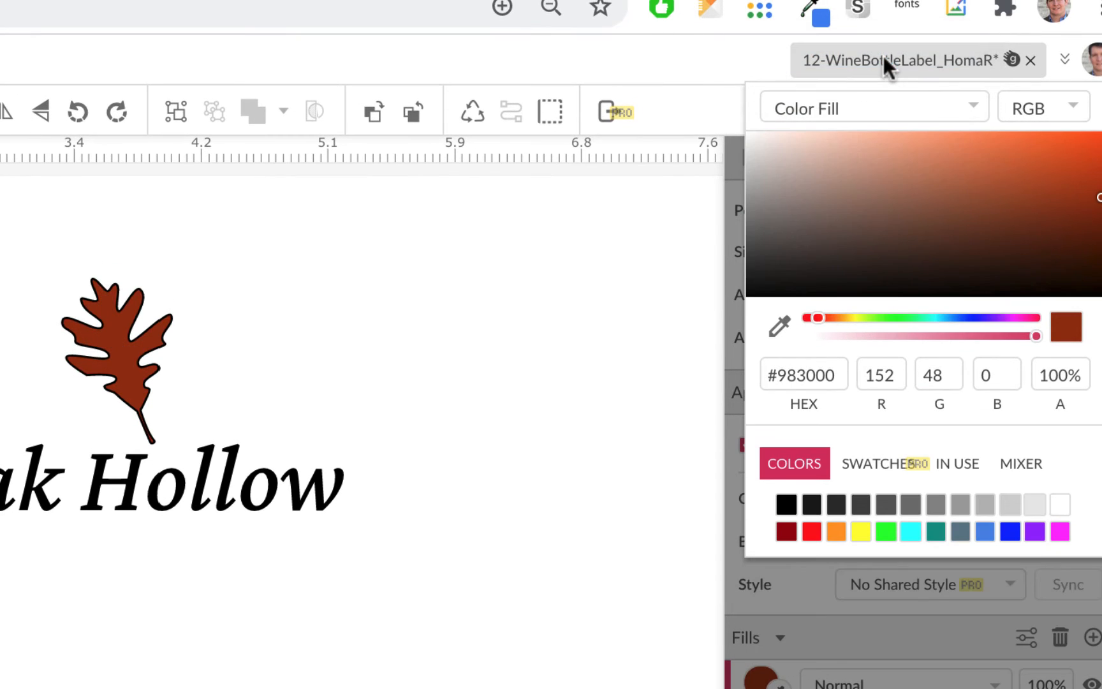
left_click(1088, 168)
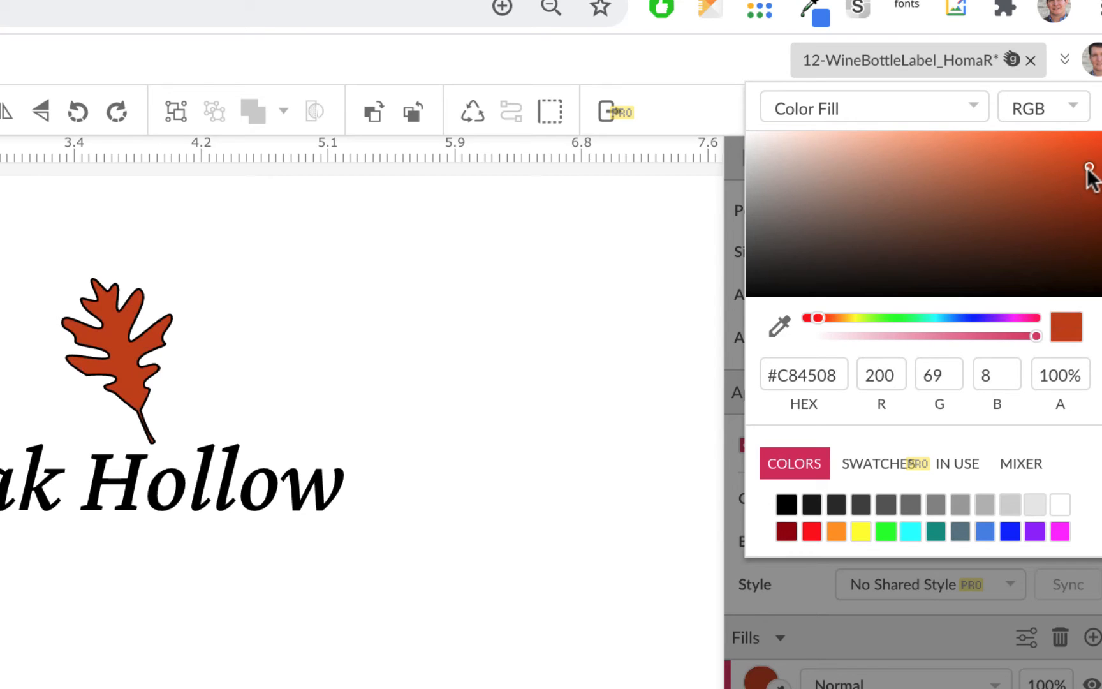
Step: Remove the border from the oak leaf
left_click(642, 645)
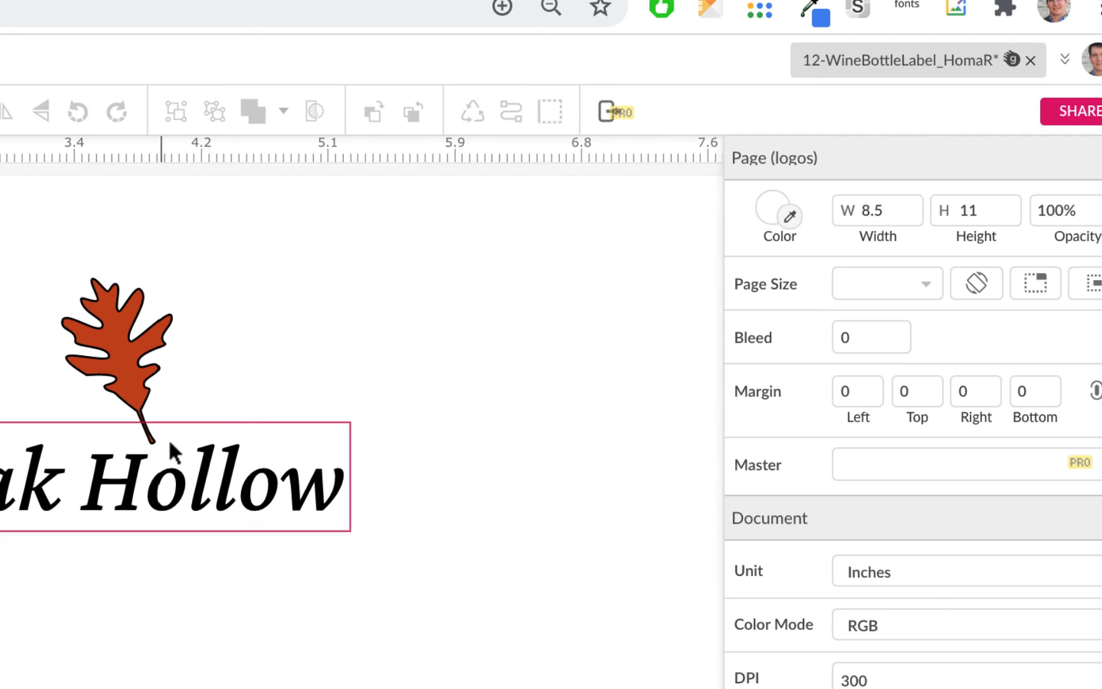
left_click(152, 374)
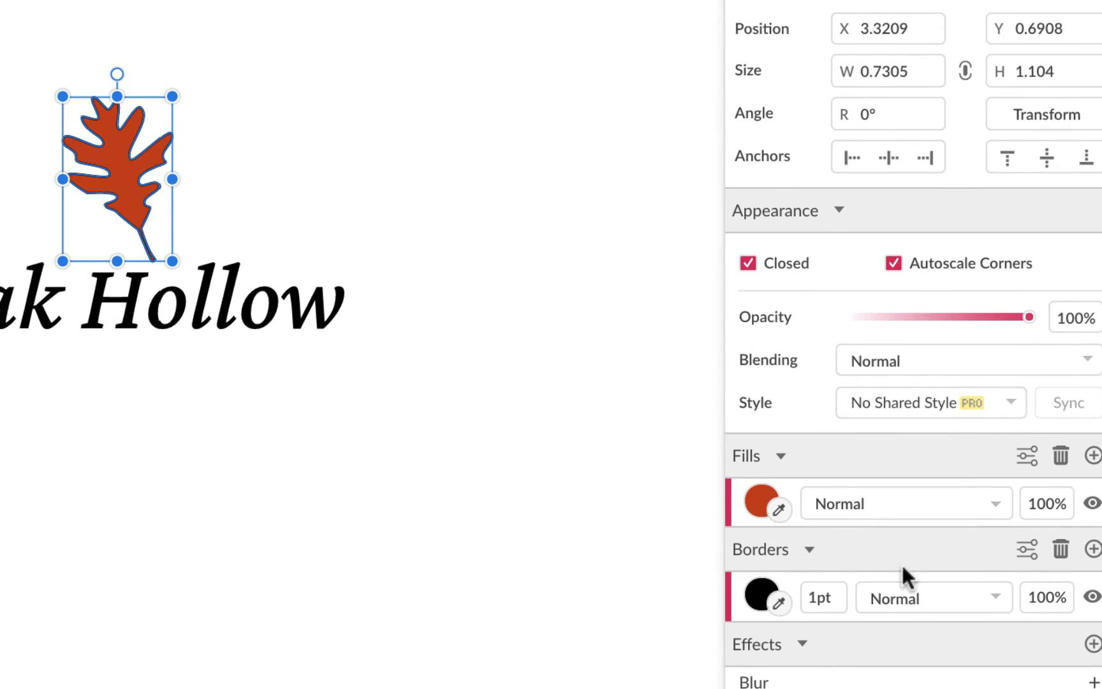
left_click(1062, 550)
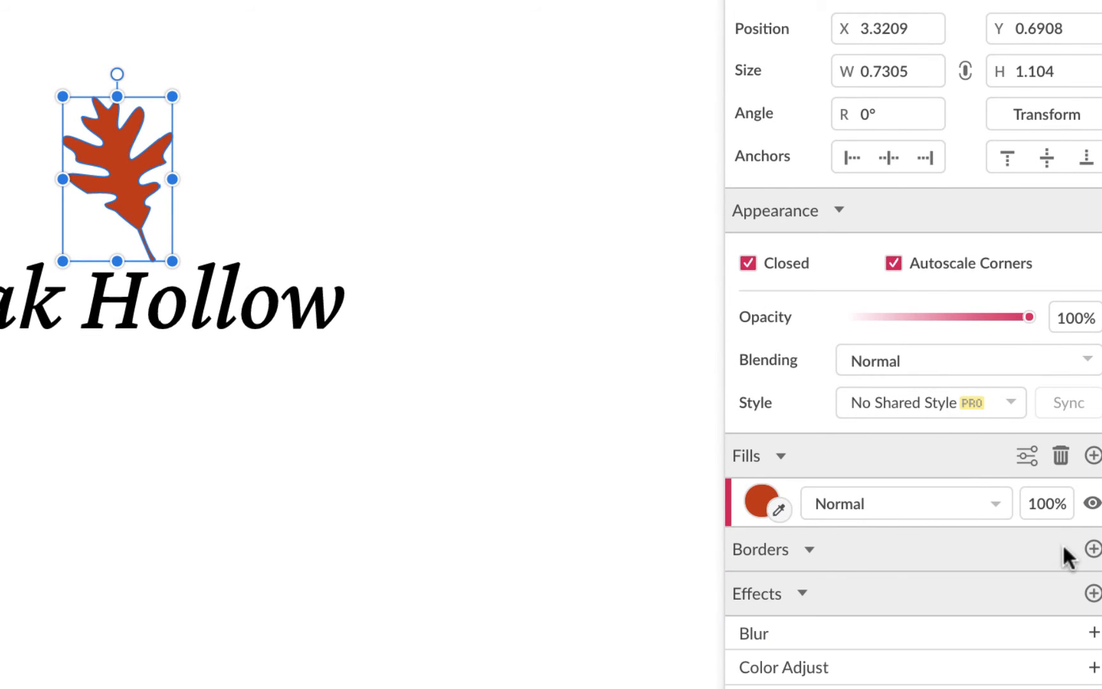
Step: Change the oak leaf's fill color to a deep crimson red
left_click(450, 548)
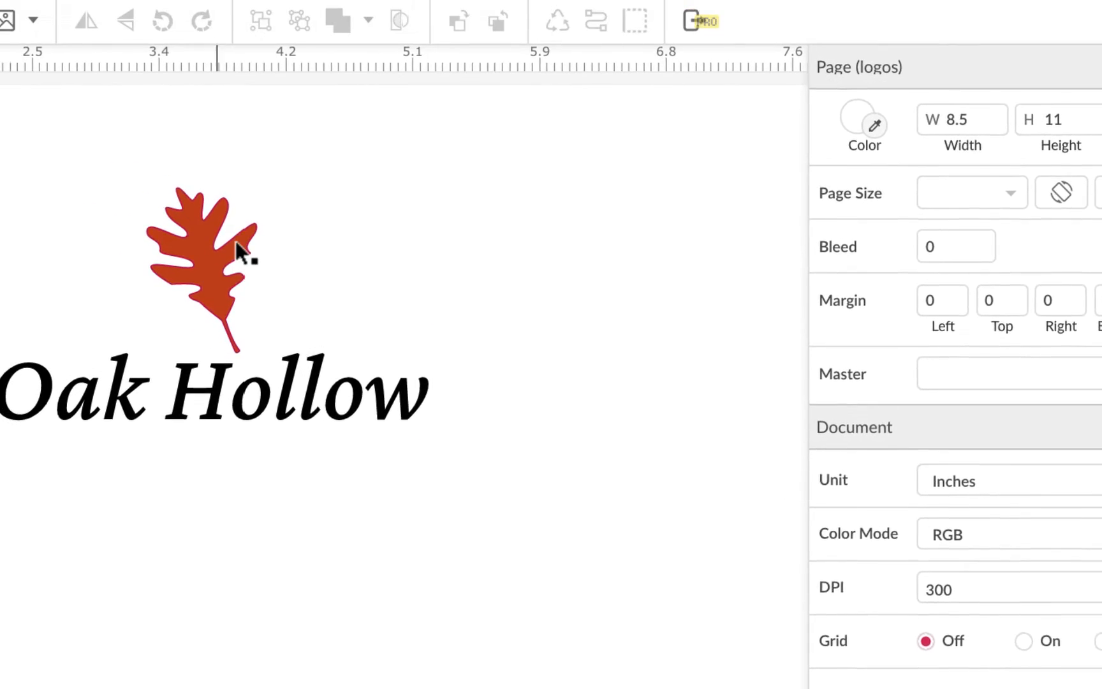
left_click(236, 244)
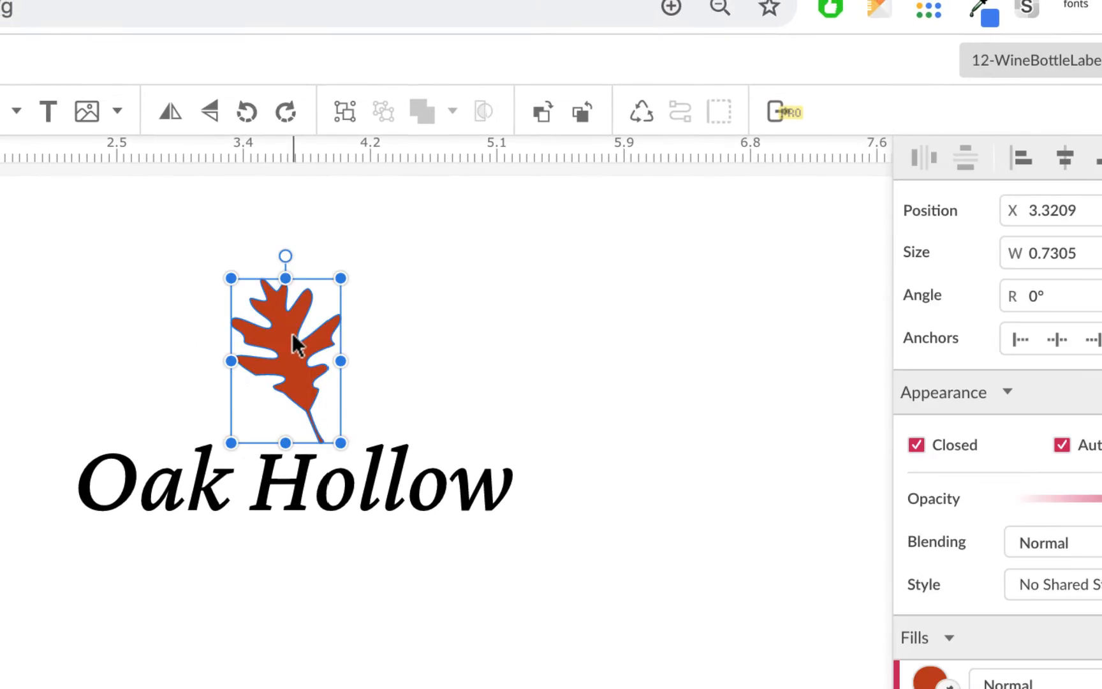
left_click(928, 680)
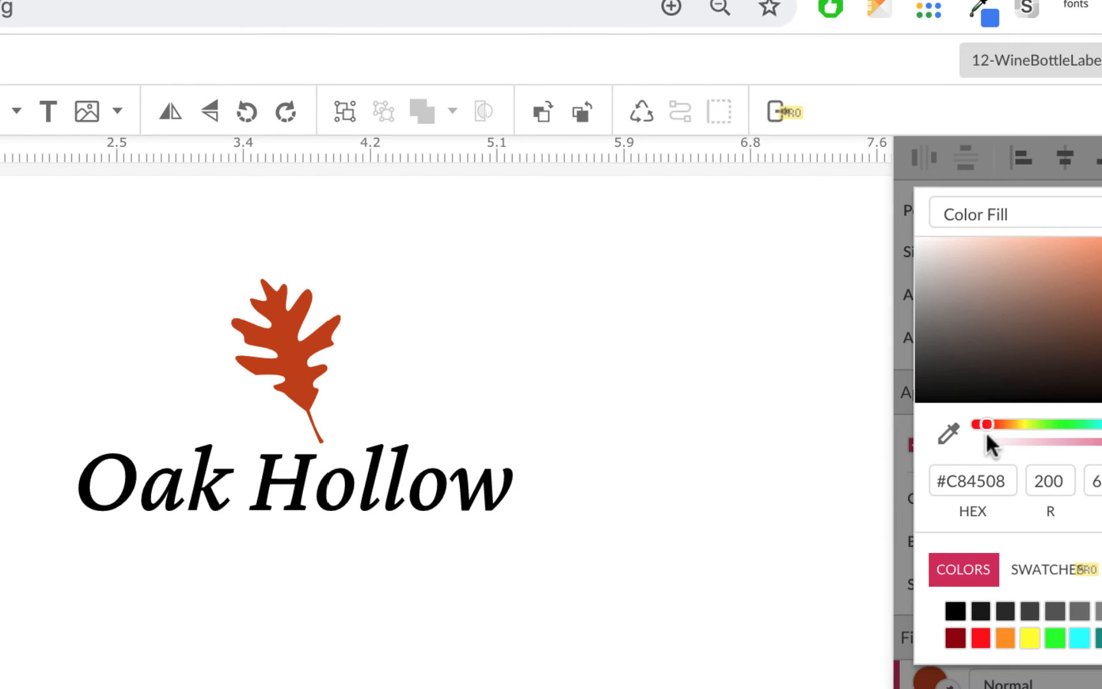
left_click_drag(985, 422, 981, 421)
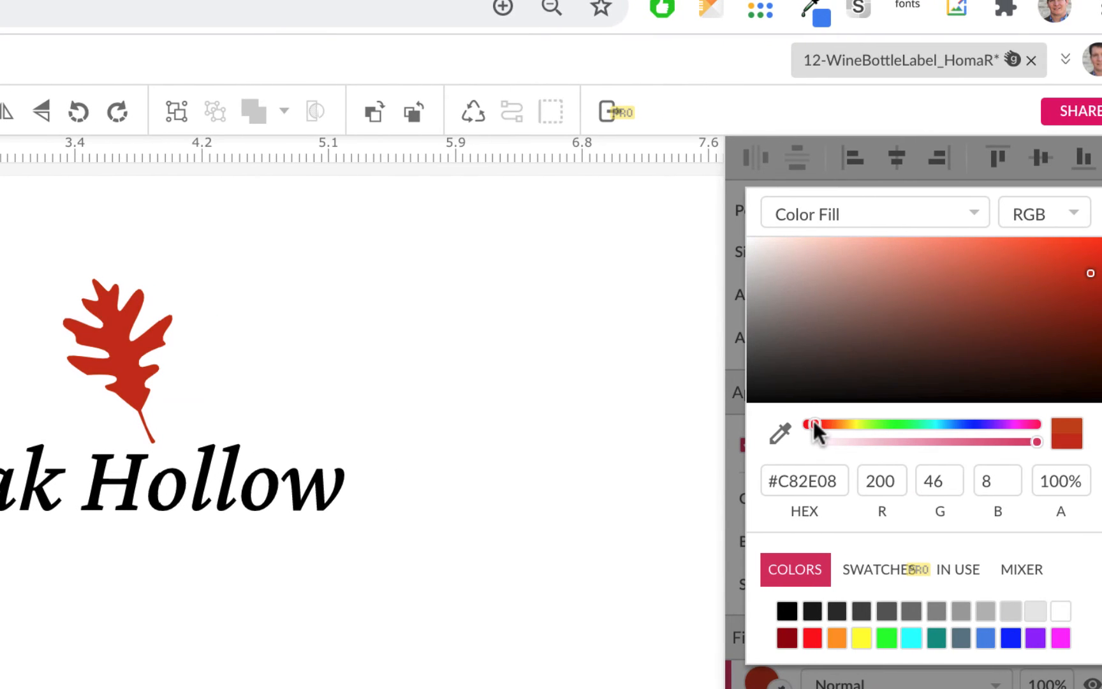
left_click_drag(812, 420, 1053, 254)
left_click(1069, 250)
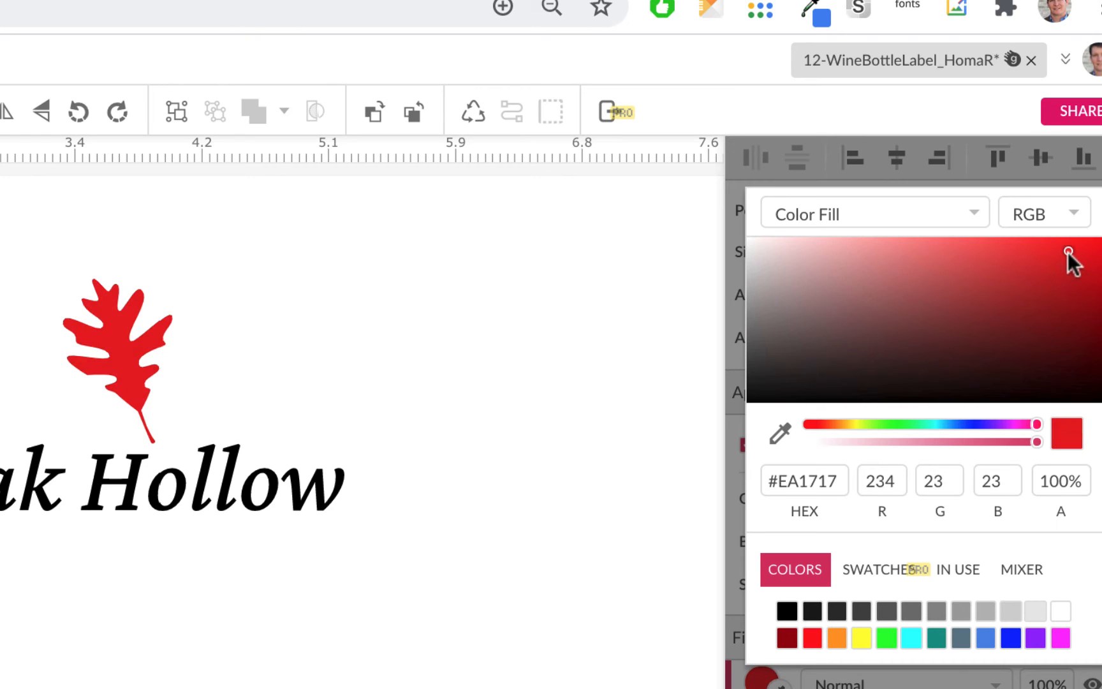
left_click(1082, 297)
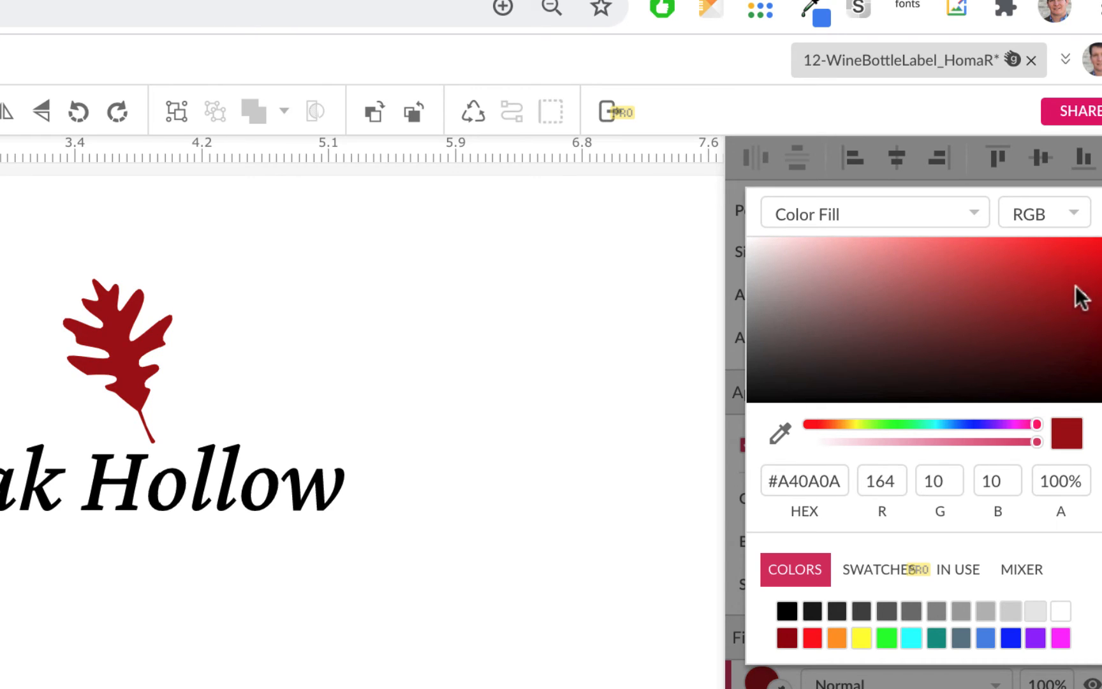
left_click(1077, 285)
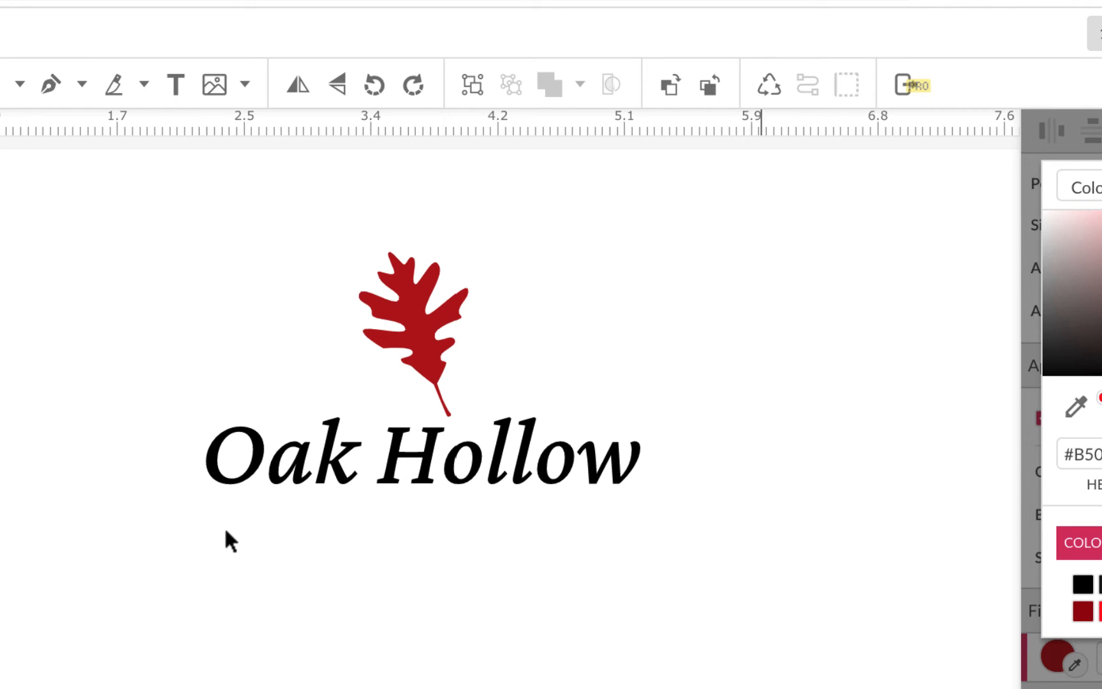
Step: Duplicate the Oak Hollow text below itself and replace the copy's text with WINERIES
left_click(541, 452)
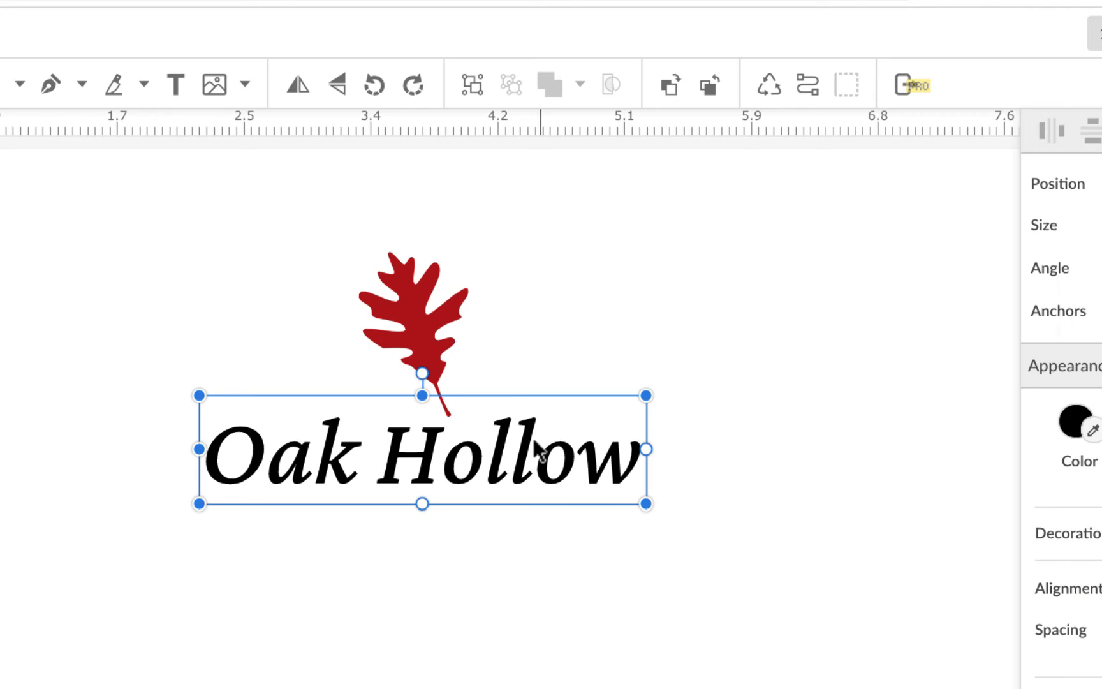
left_click_drag(533, 443, 537, 586)
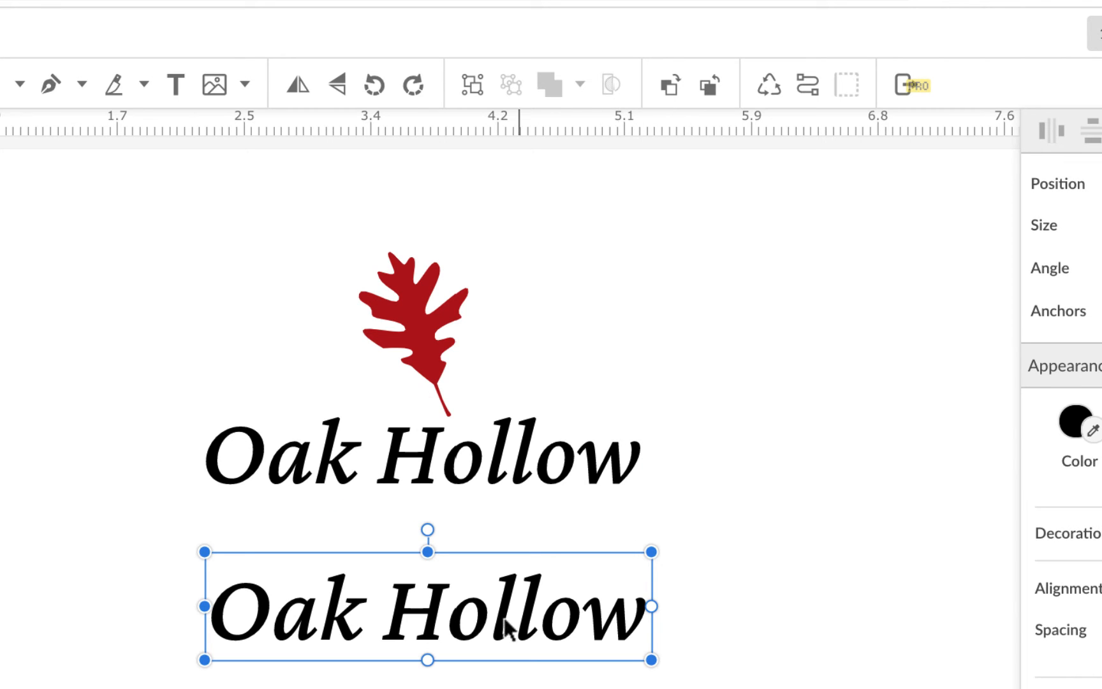
double_click(468, 622)
key("ctrl+a")
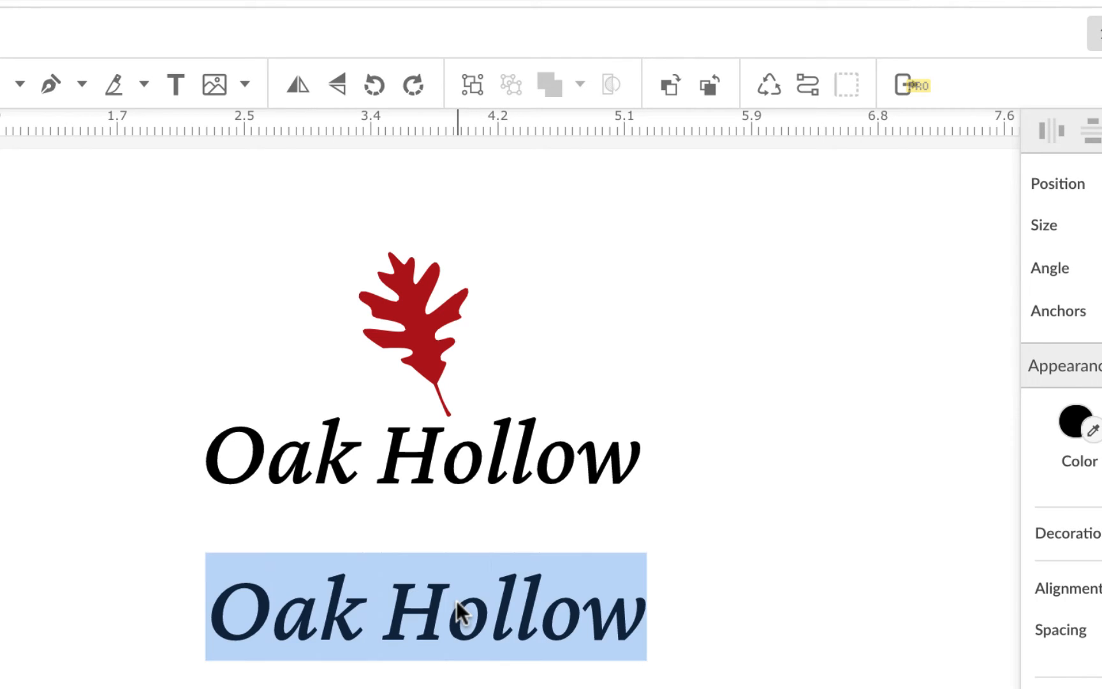
left_click(520, 584)
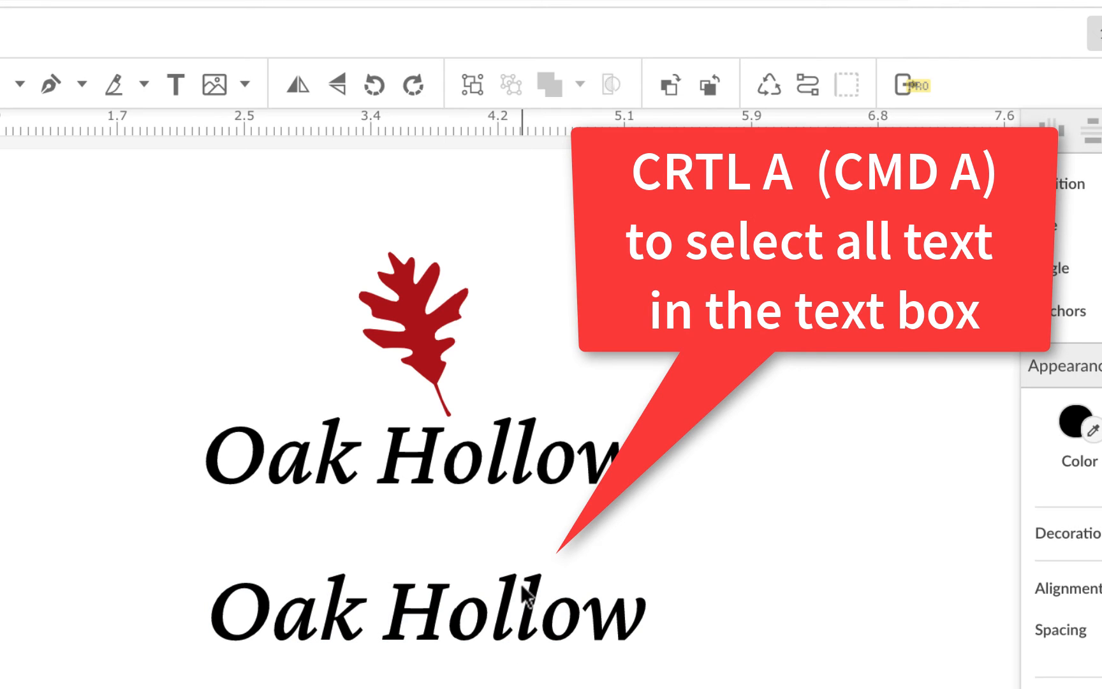
key("ctrl+a")
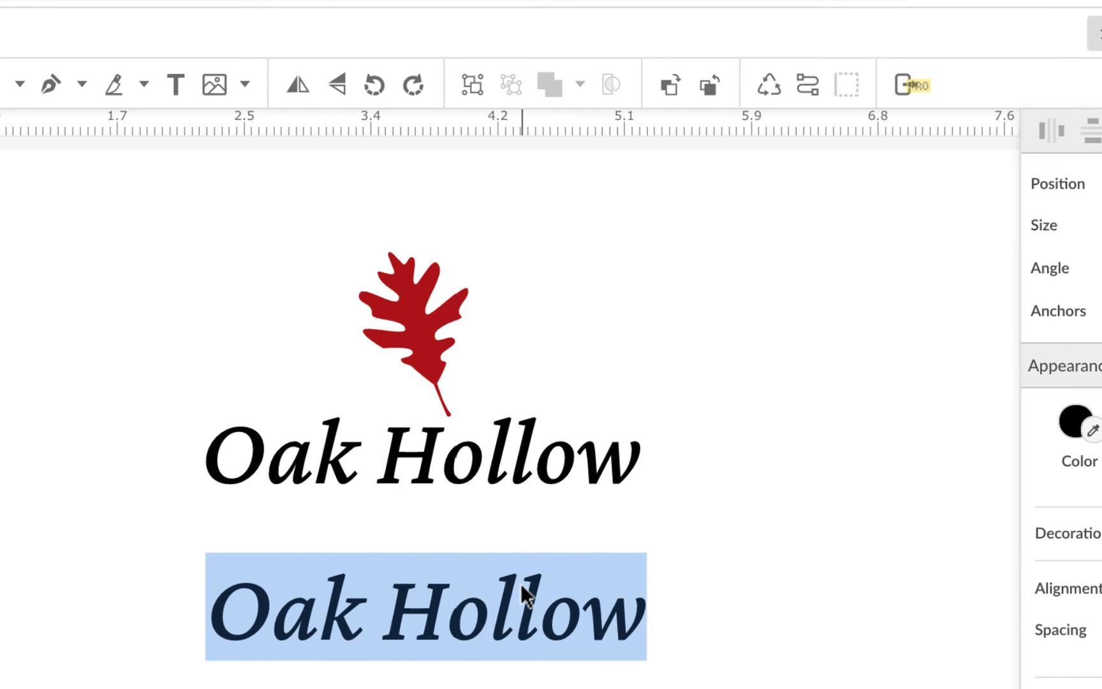
type("WIN")
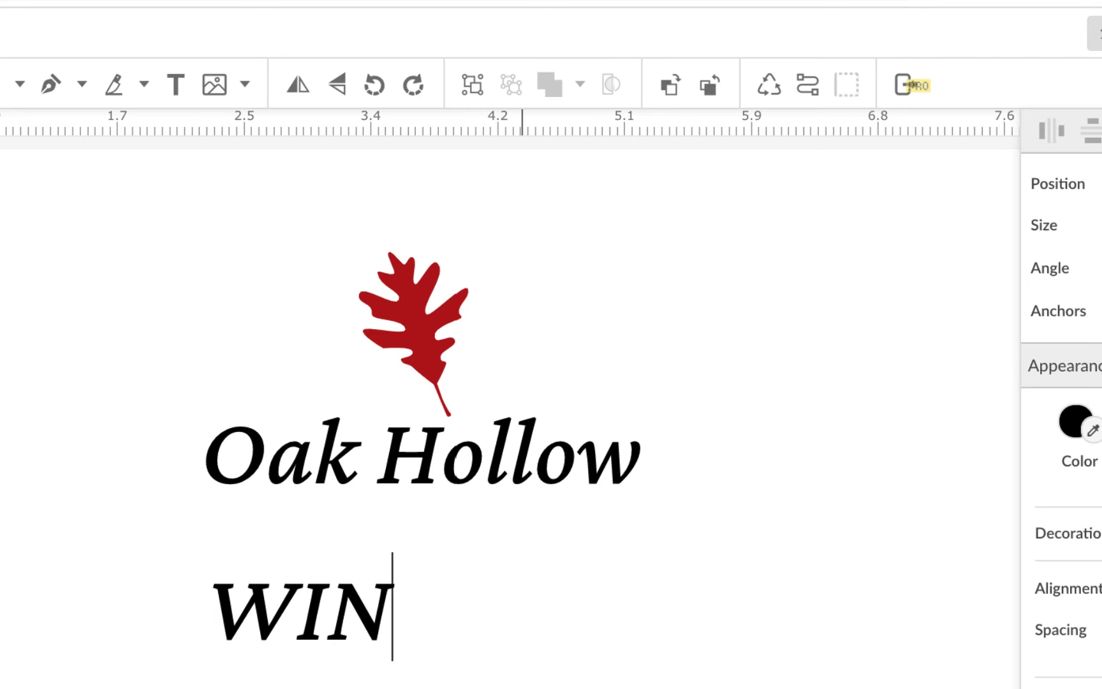
type("ERIES")
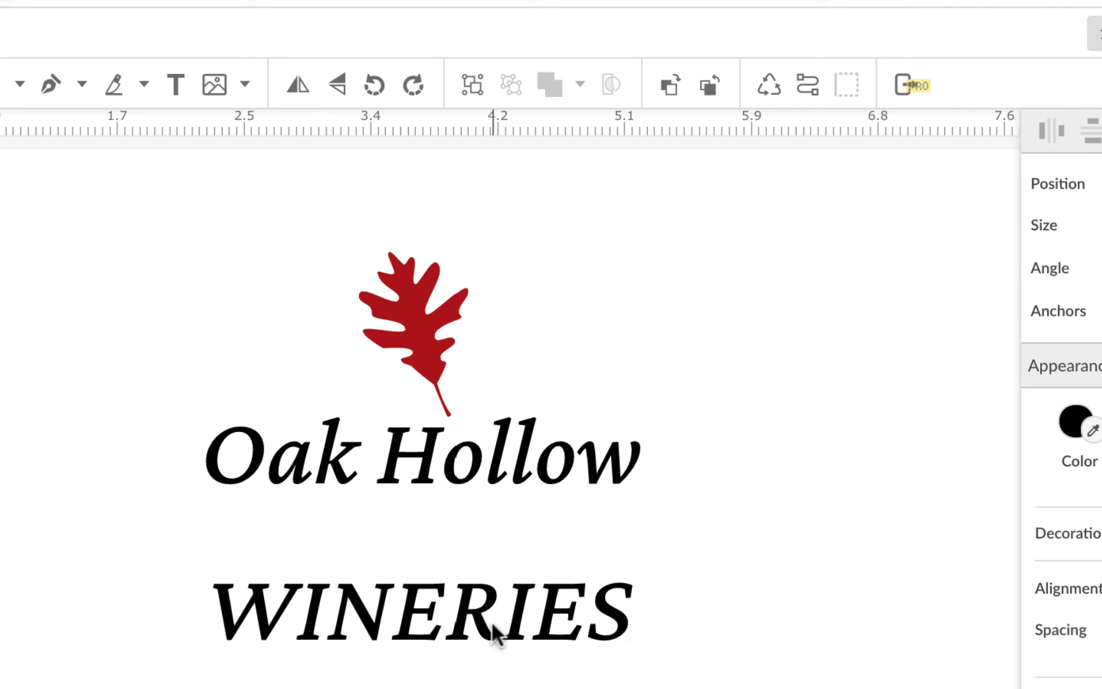
left_click(511, 664)
Step: Move the WINERIES text under Oak Hollow and set its font to Amiko
left_click_drag(492, 613, 489, 536)
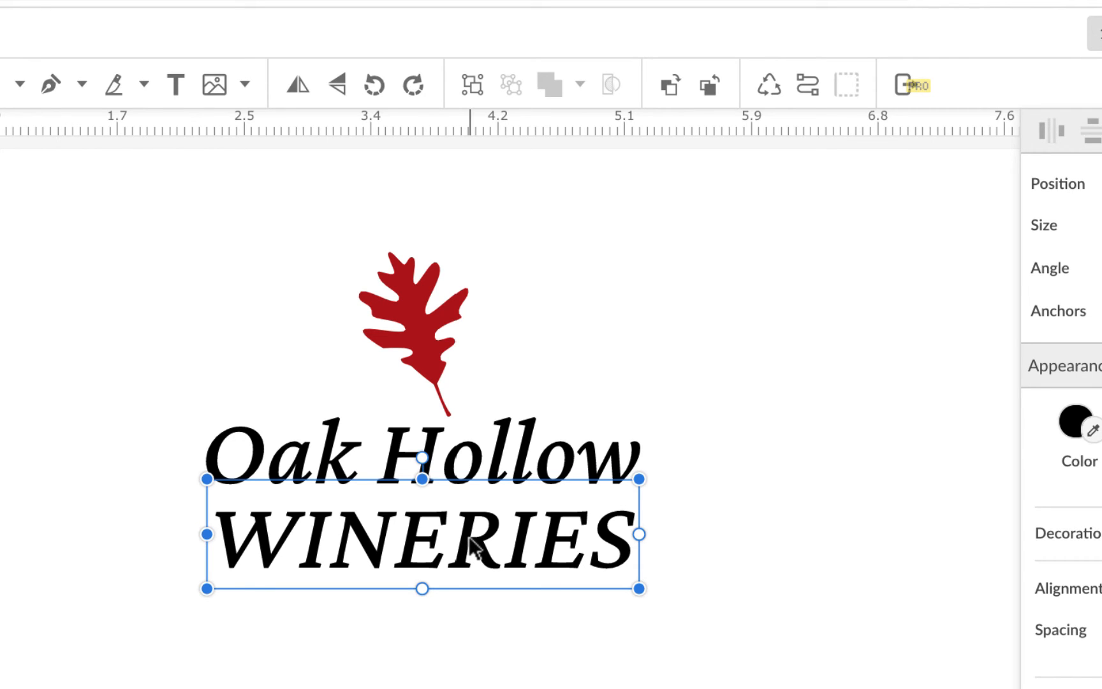
left_click_drag(470, 544, 470, 605)
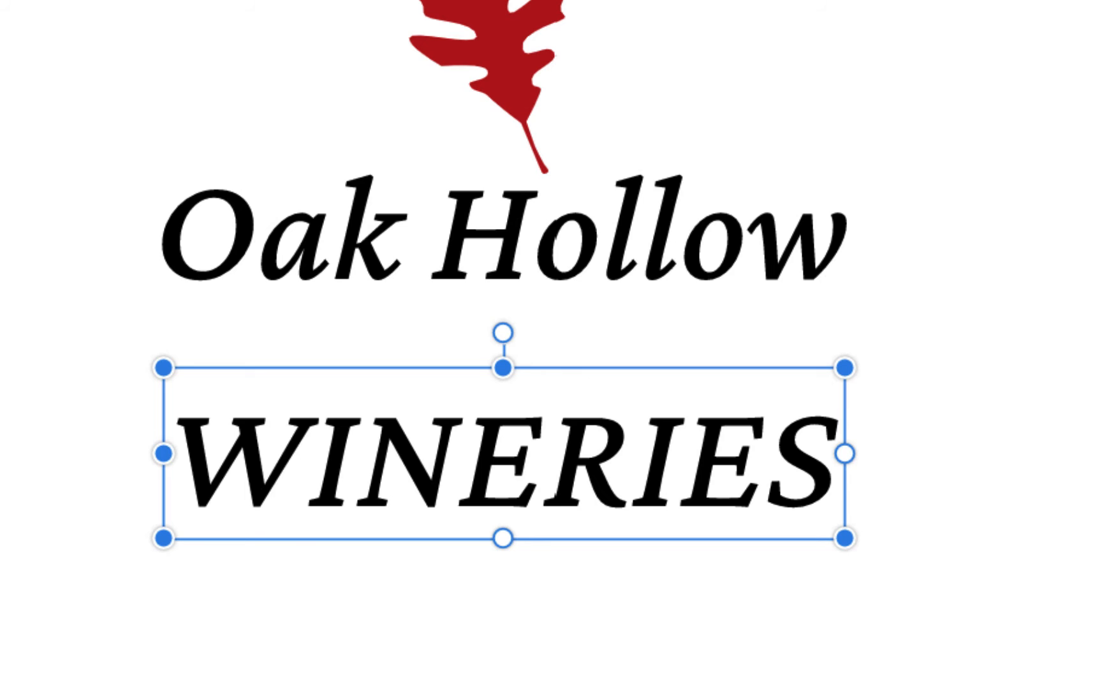
left_click(1022, 131)
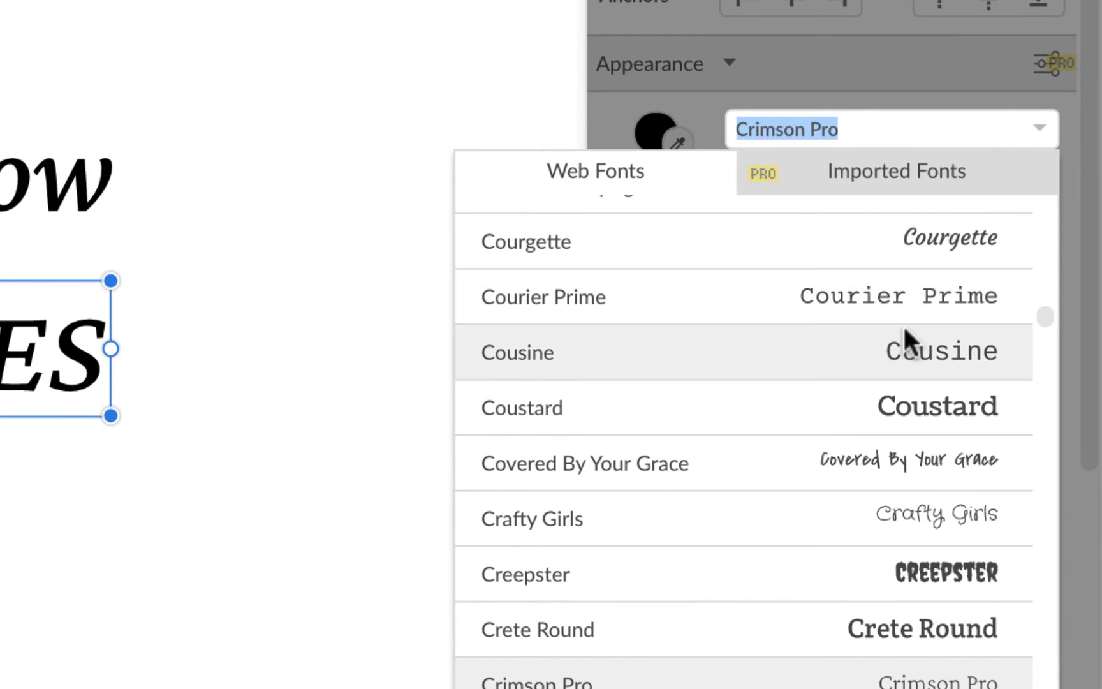
scroll(901, 332, "up", 5)
scroll(901, 330, "up", 15)
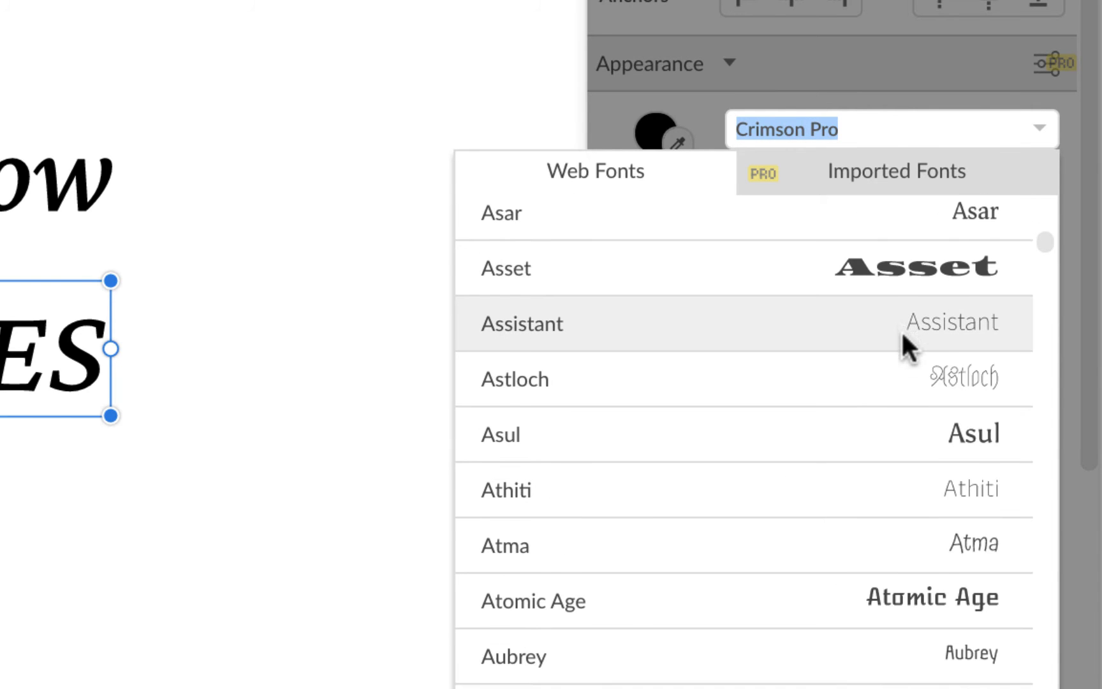
scroll(901, 330, "down", 5)
scroll(902, 330, "down", 5)
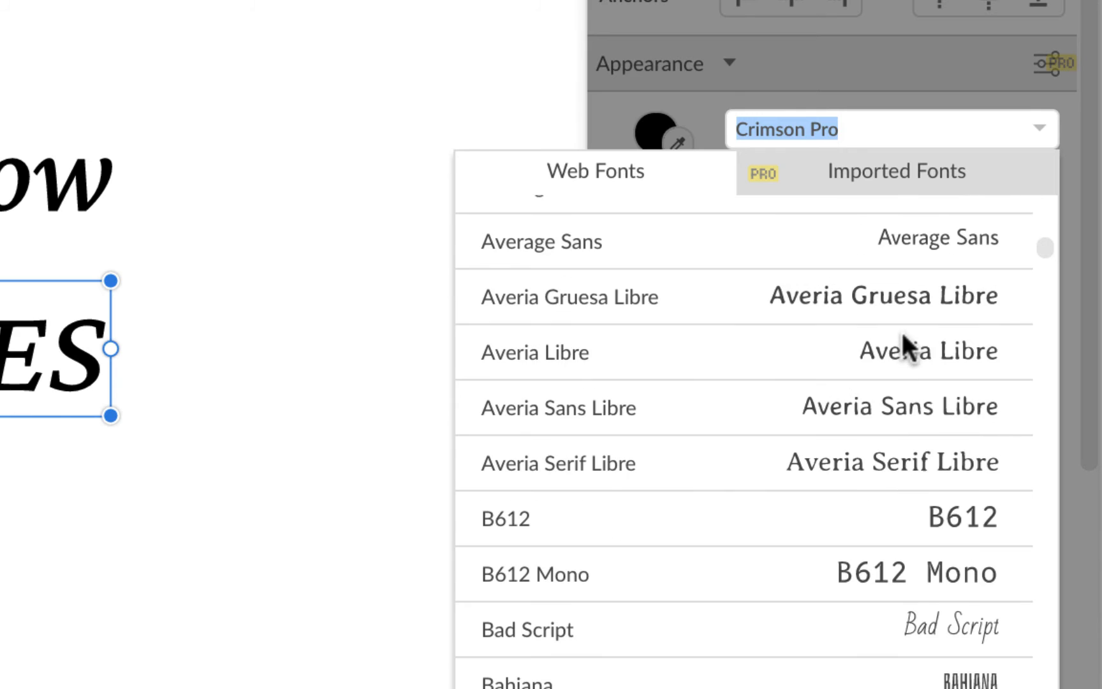
scroll(902, 330, "up", 15)
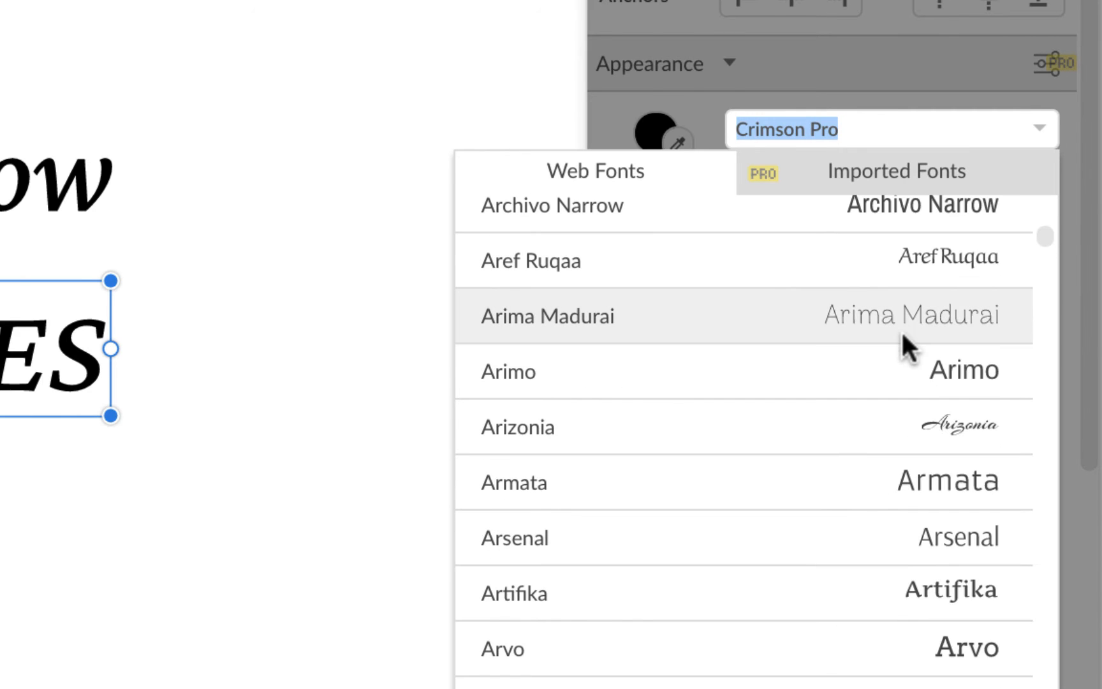
scroll(902, 330, "up", 10)
scroll(957, 290, "up", 1)
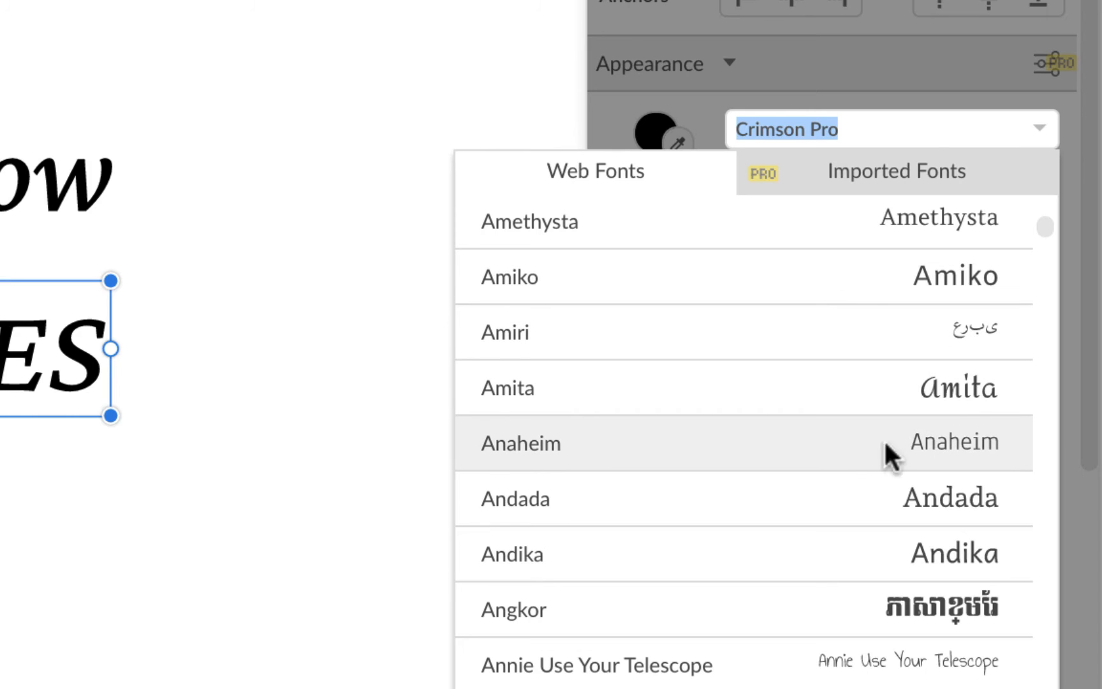
left_click(972, 436)
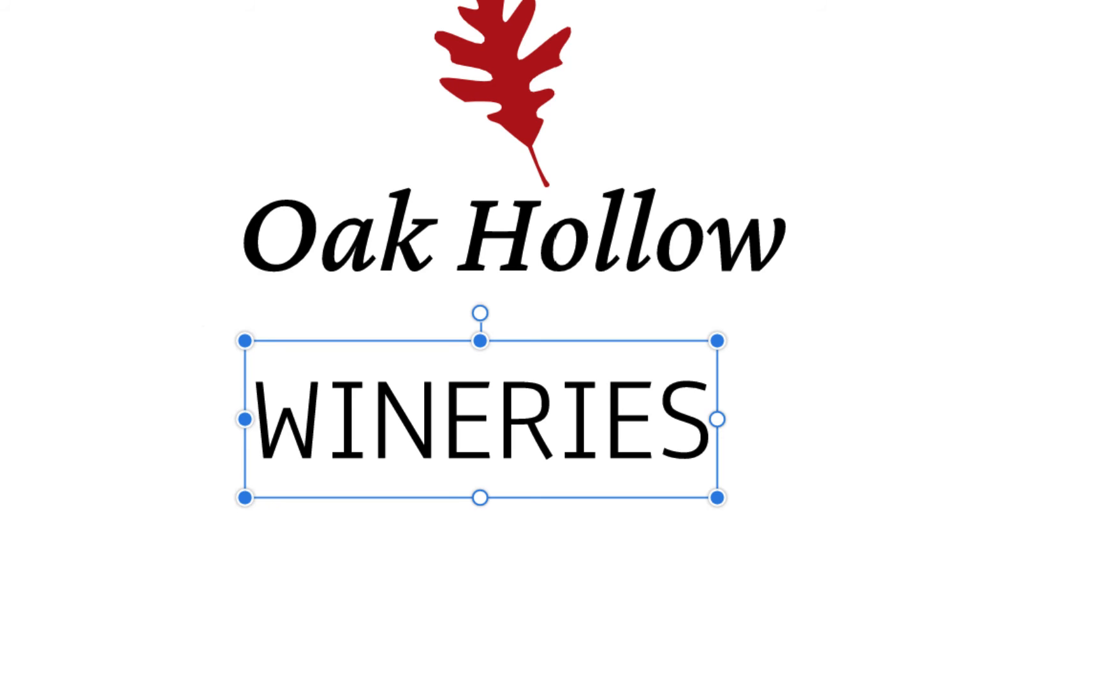
left_click(1046, 100)
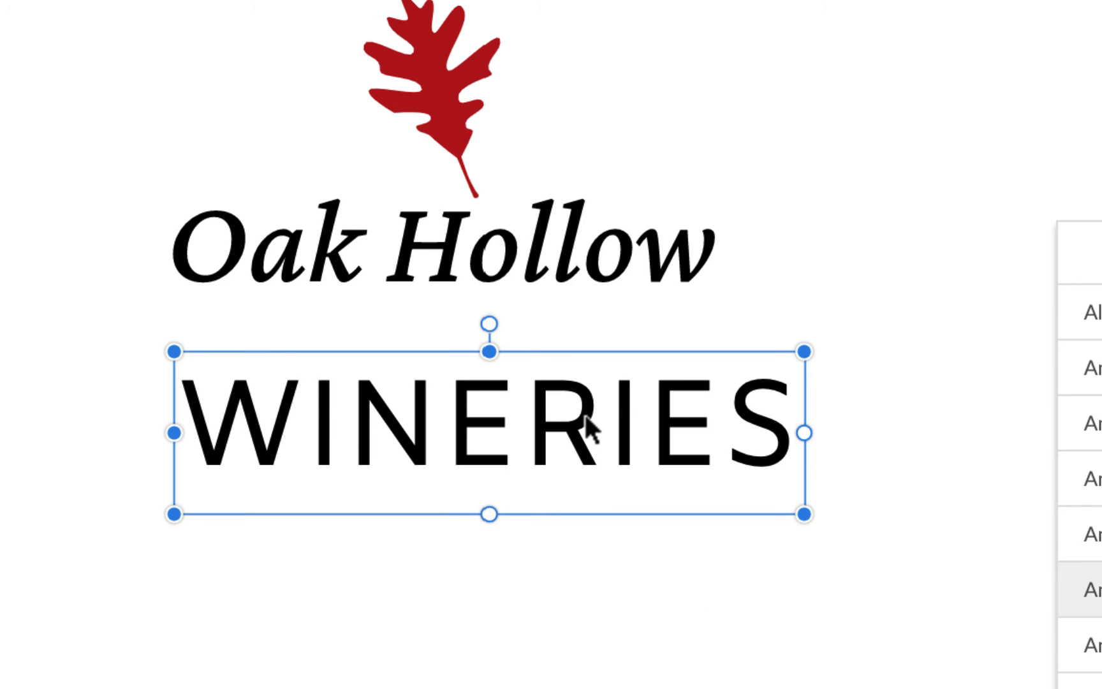
Step: Shrink the WINERIES font size and place it snugly below Oak Hollow
left_click_drag(585, 414, 565, 347)
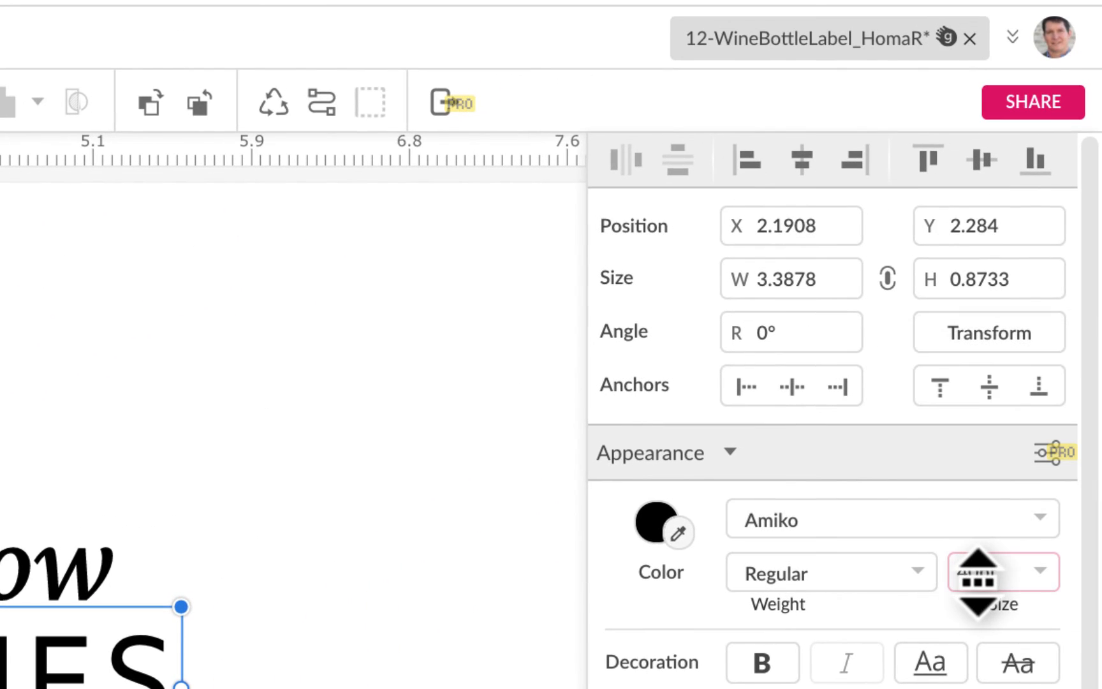
left_click_drag(979, 582, 978, 589)
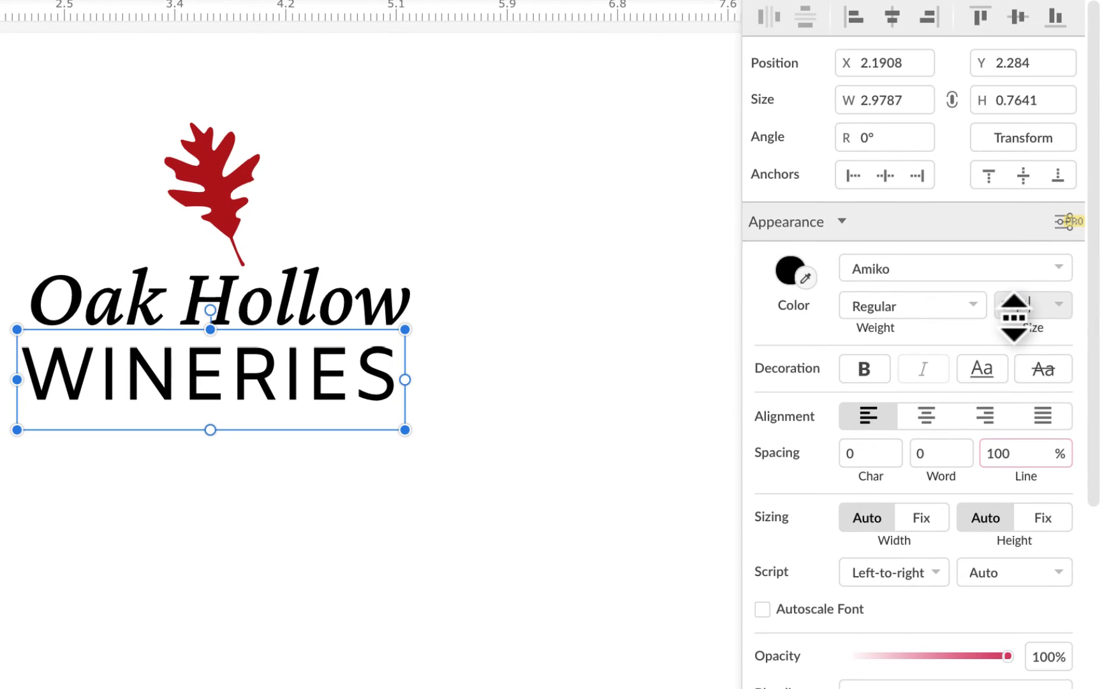
left_click_drag(258, 382, 266, 381)
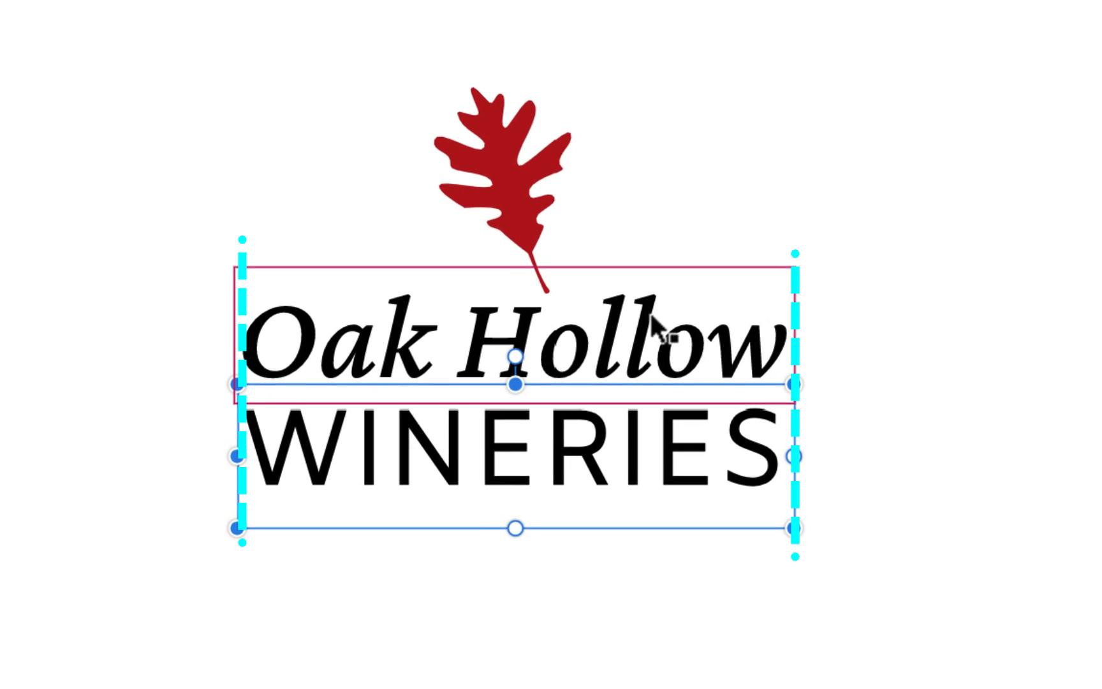
left_click(613, 674)
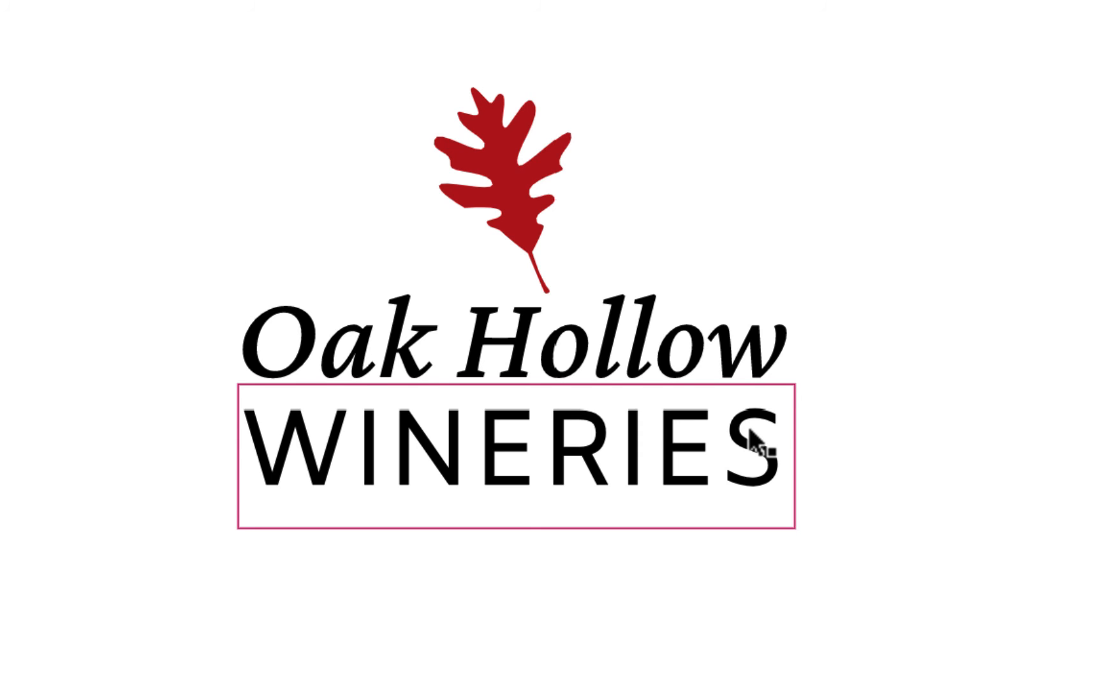
Step: Set the WINERIES font size to 16pt and align it under the right end of Oak Hollow
left_click(752, 455)
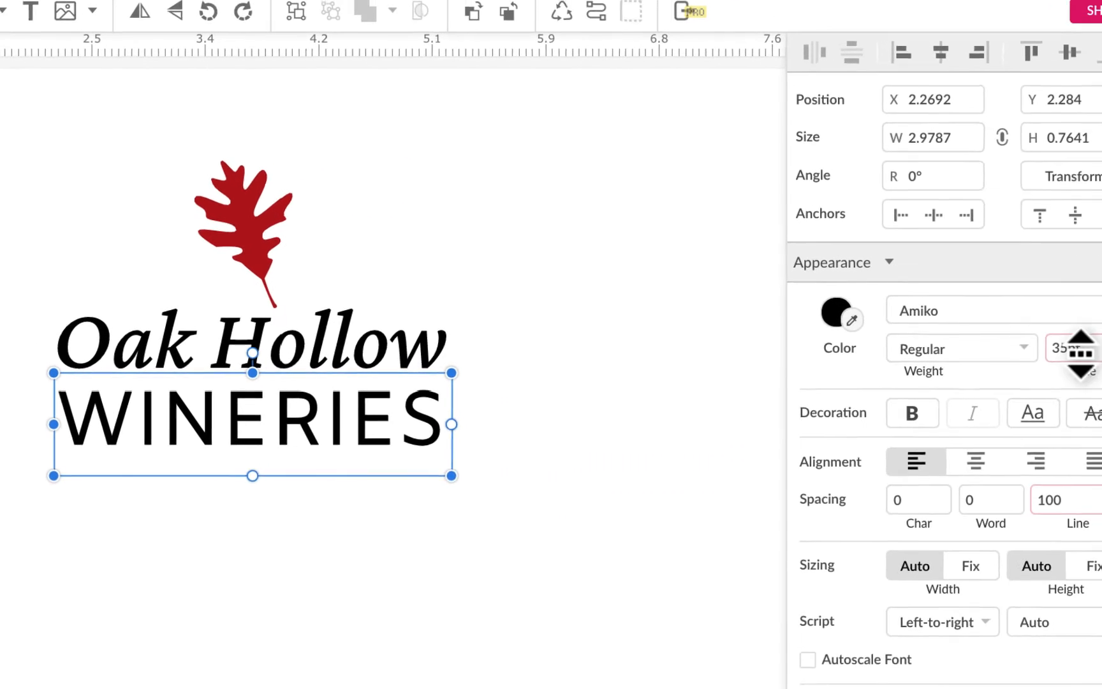
left_click_drag(1082, 353, 1026, 353)
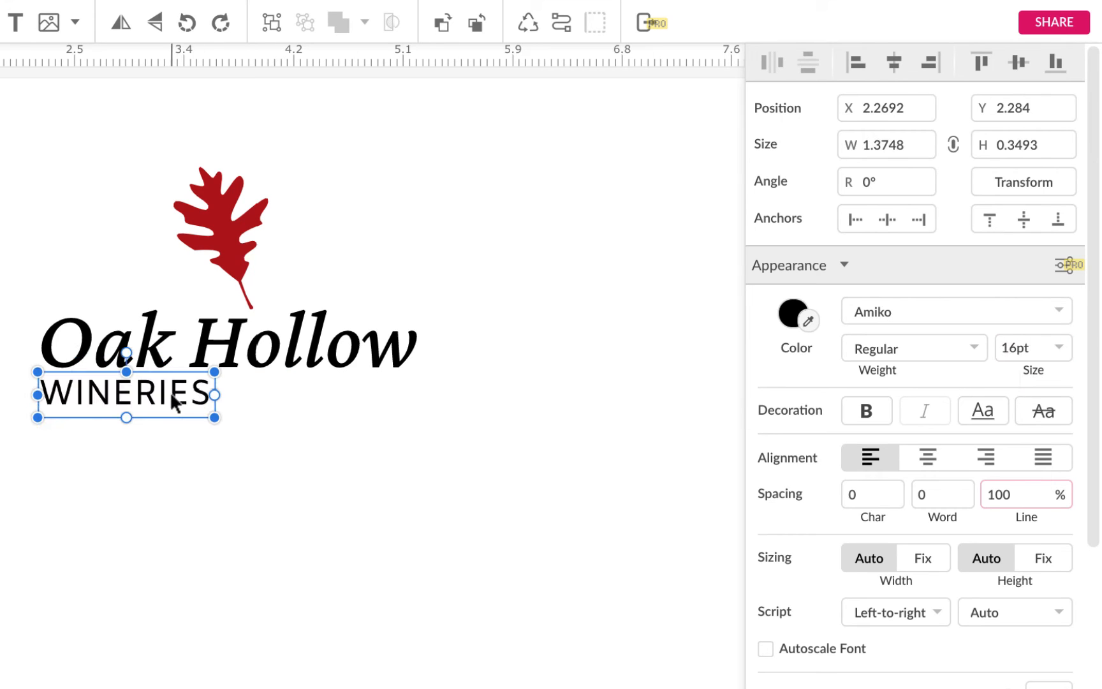
left_click_drag(175, 402, 382, 397)
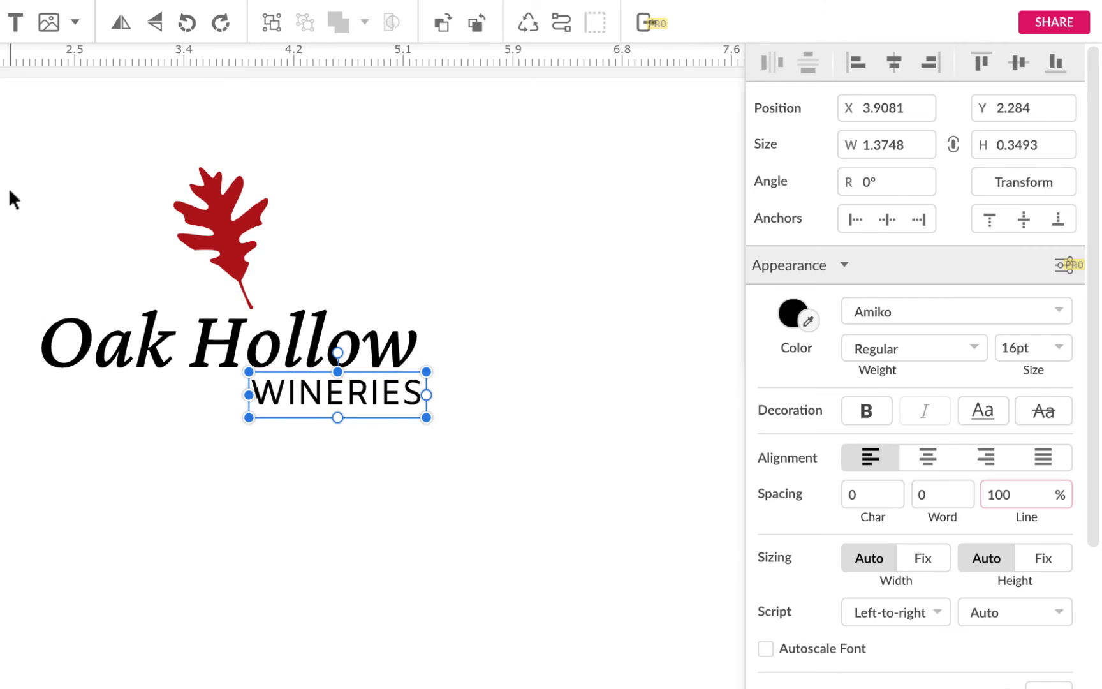
Step: Undo an accidental move of the oak leaf
left_click_drag(217, 217, 59, 217)
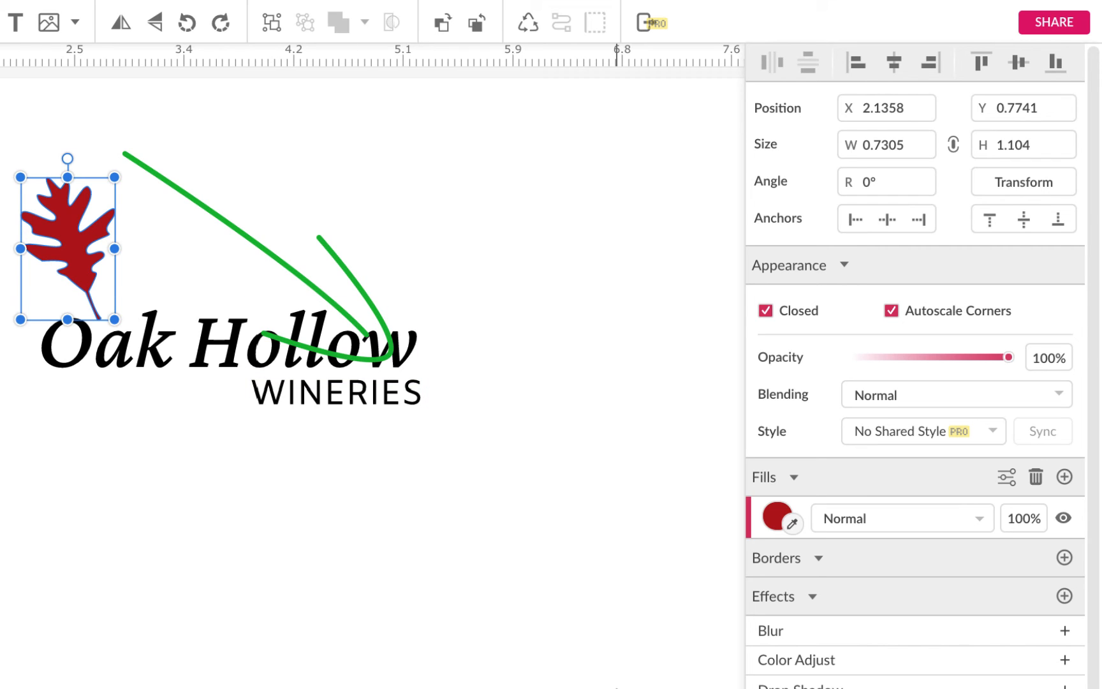
key("ctrl+z")
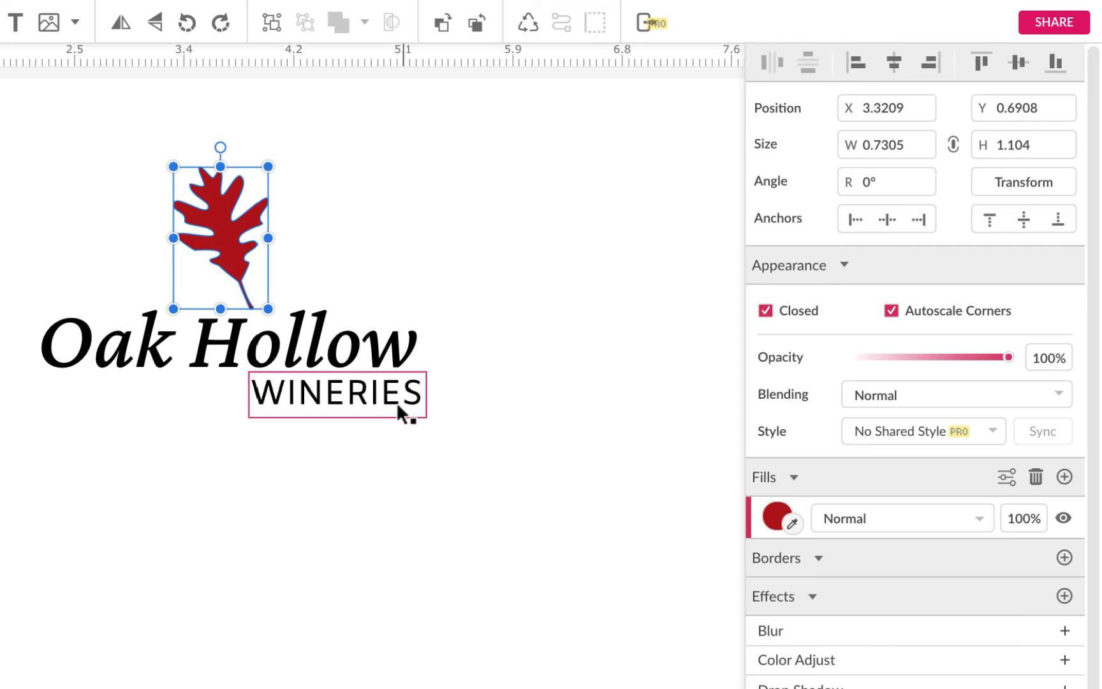
Step: Move the WINERIES text left and set its character spacing to 0.2
left_click_drag(349, 400, 276, 411)
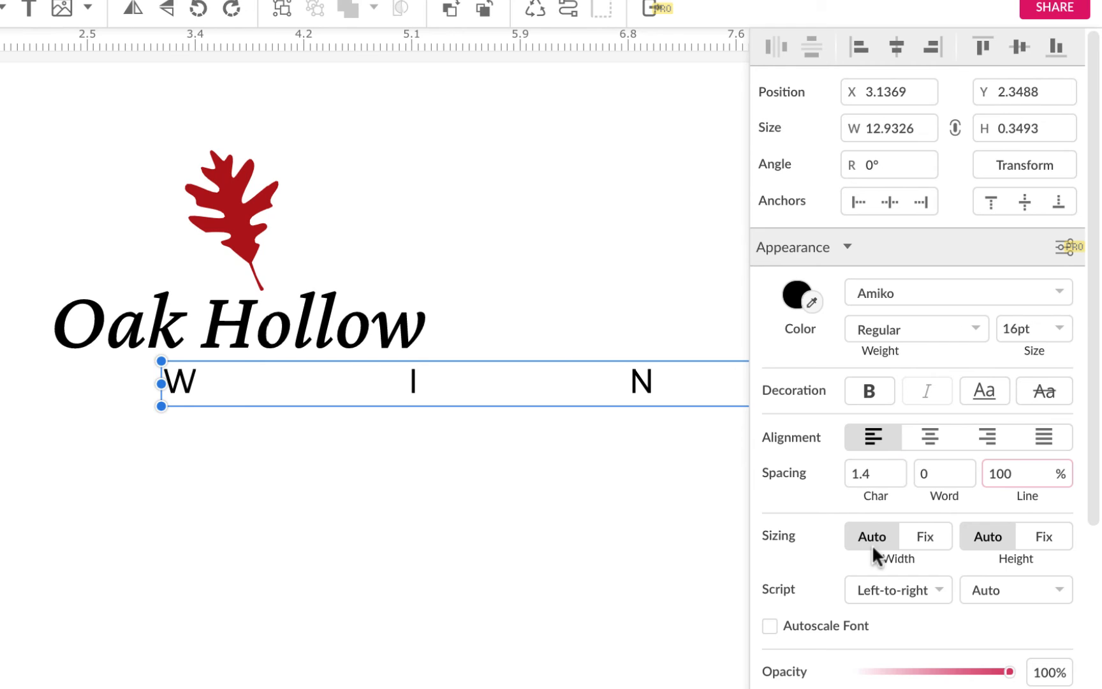
left_click(871, 476)
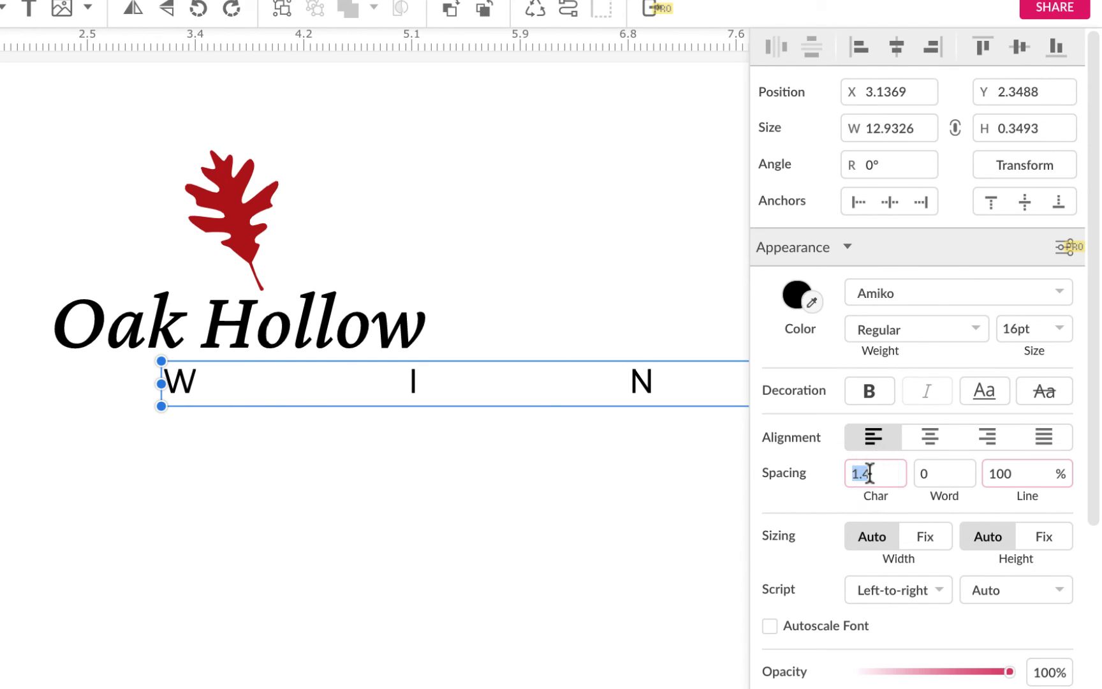
type(".1")
key("Return")
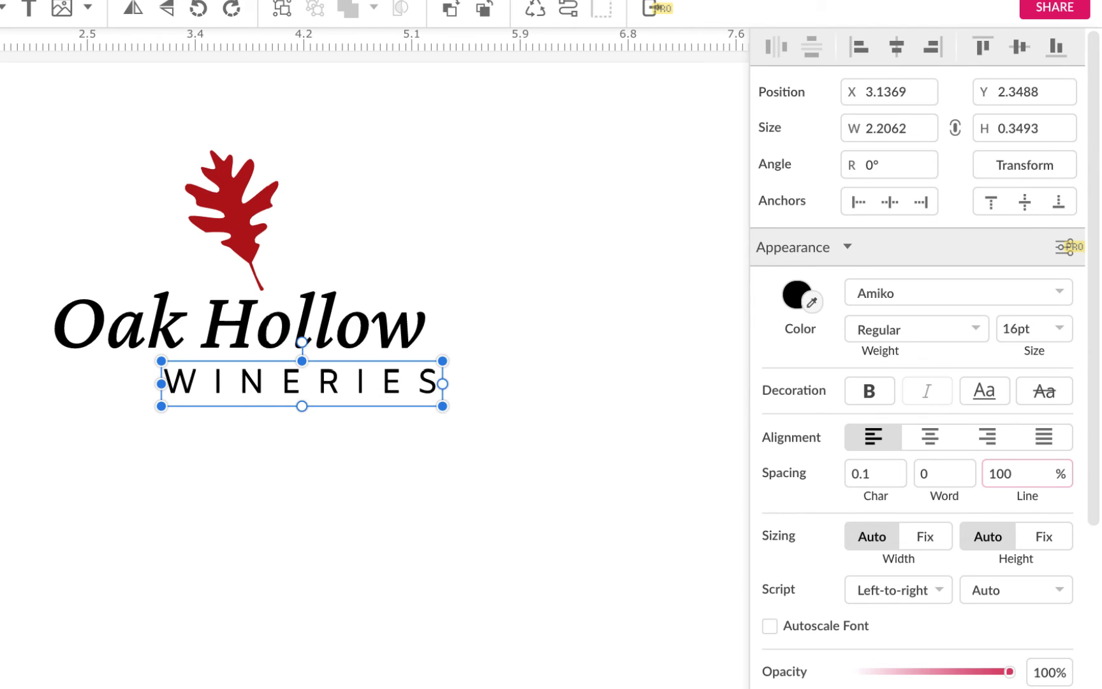
left_click(874, 473)
type(".")
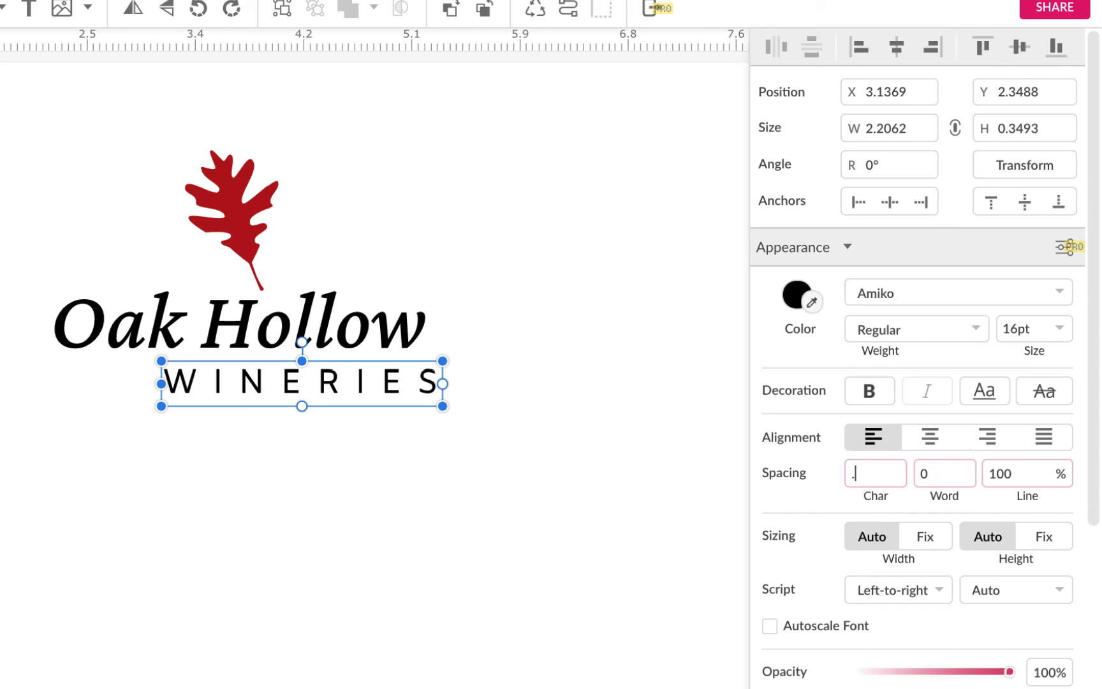
key("Return")
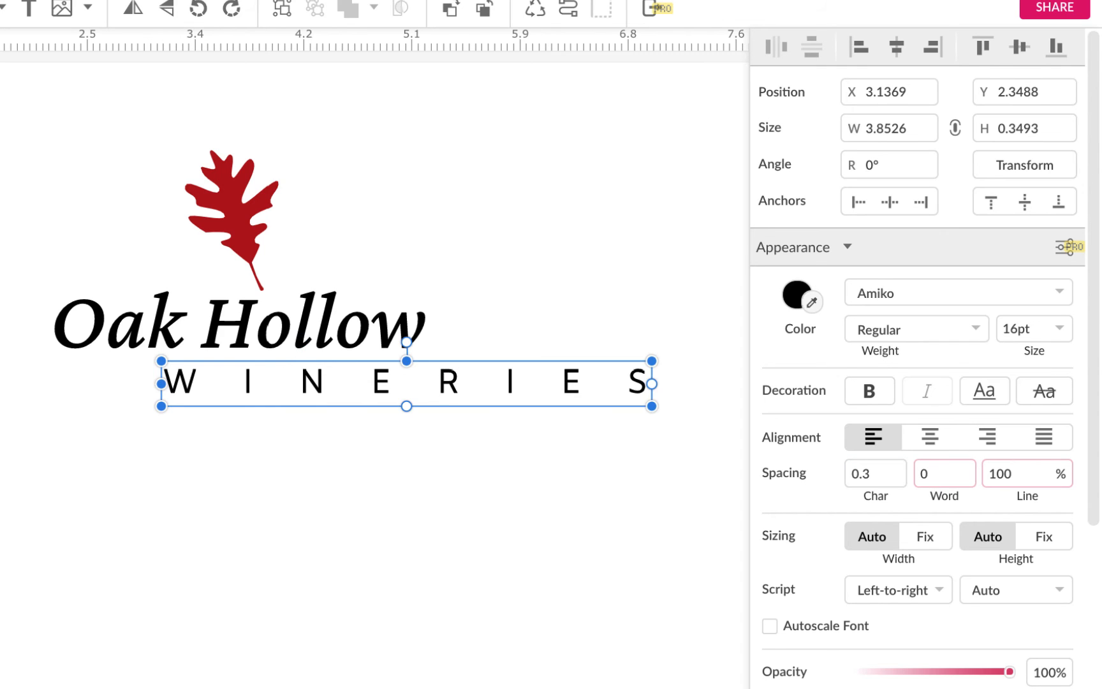
left_click(866, 478)
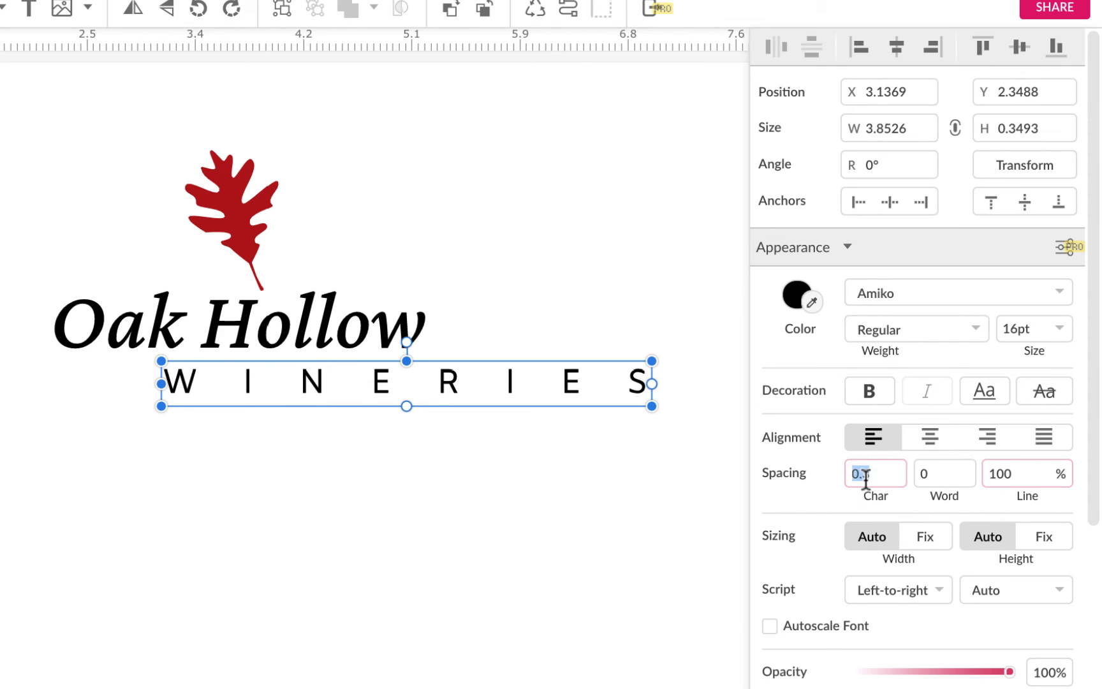
type(".2")
key("Return")
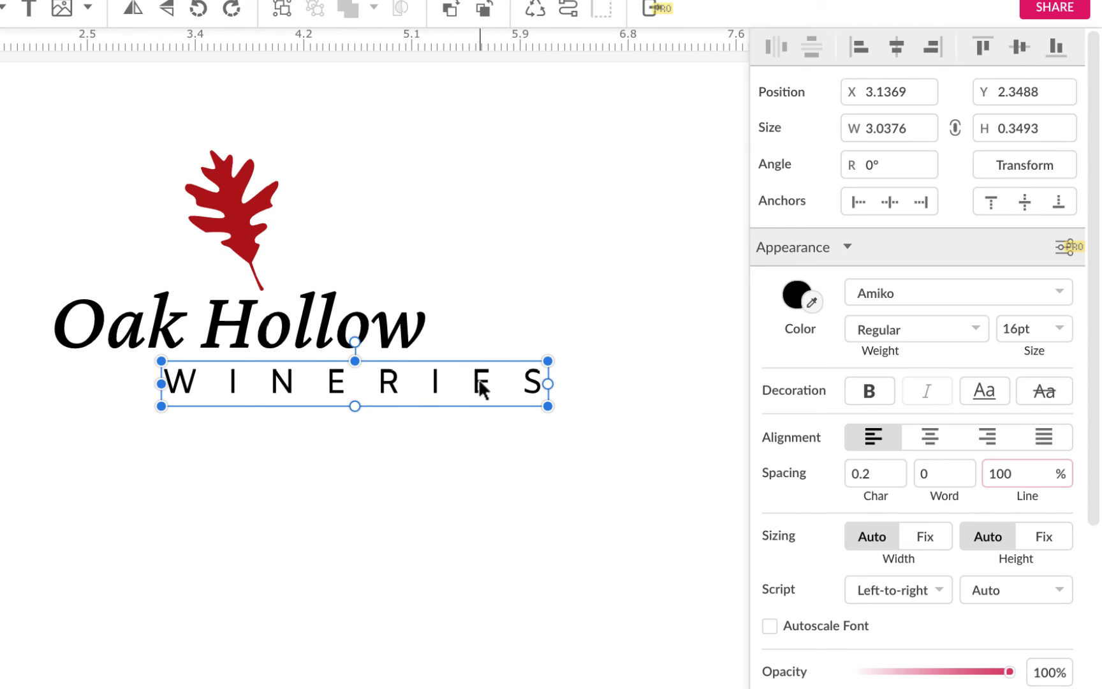
Step: Move WINERIES under Oak Hollow and set its font size to 14pt
left_click_drag(480, 386, 384, 388)
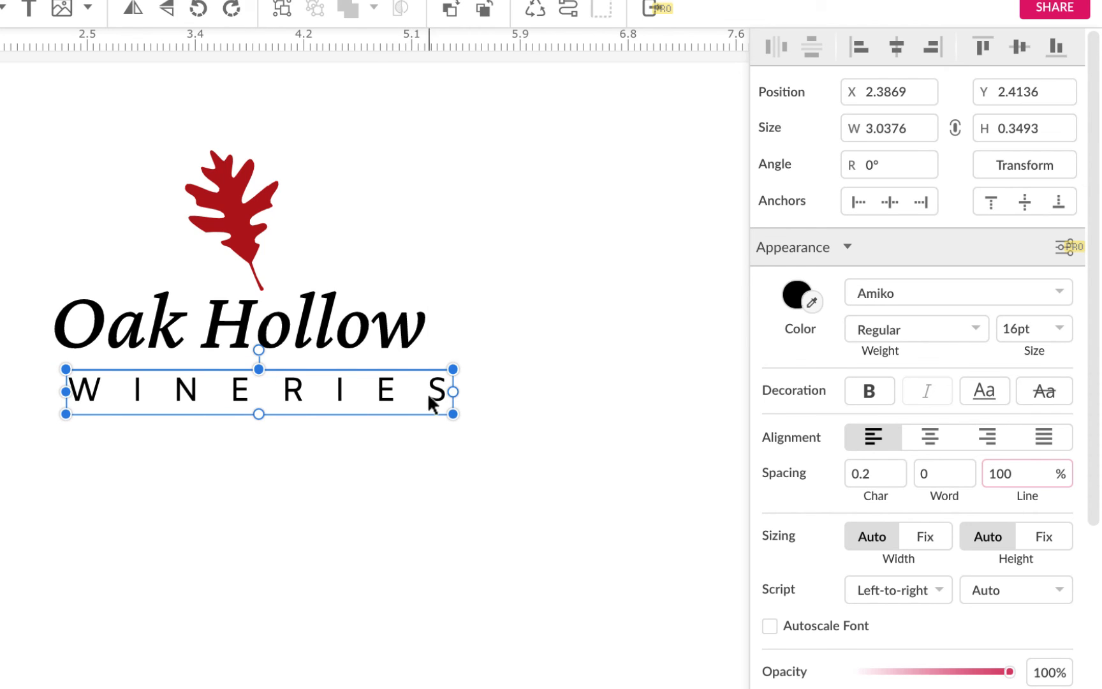
left_click(1029, 329)
type("14")
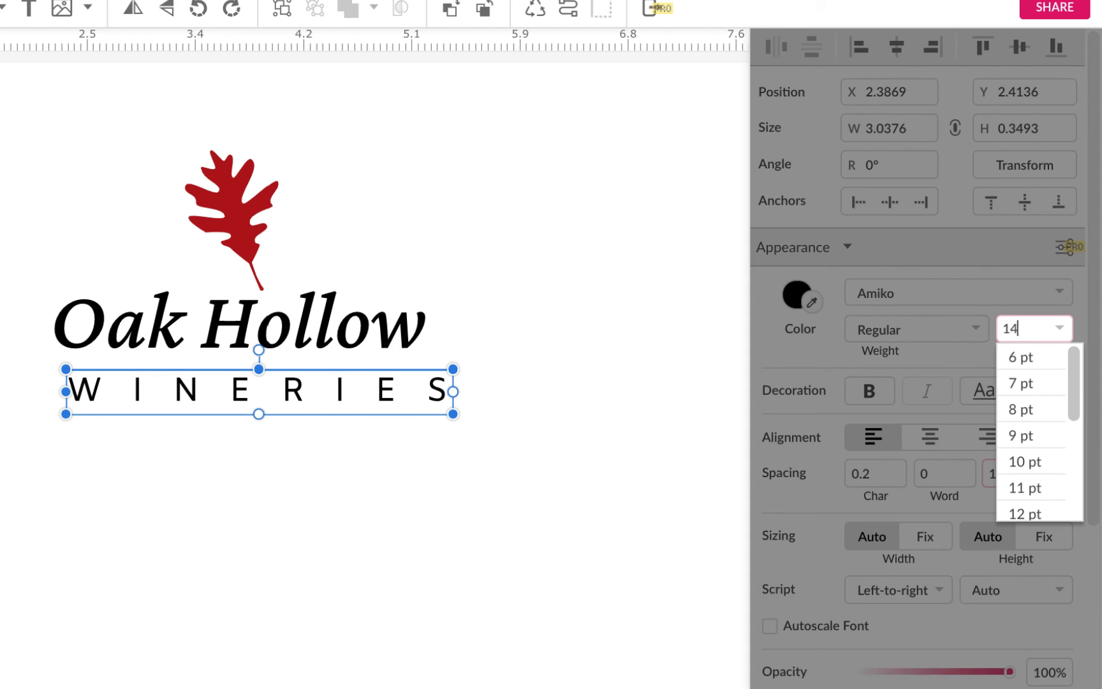
key("Return")
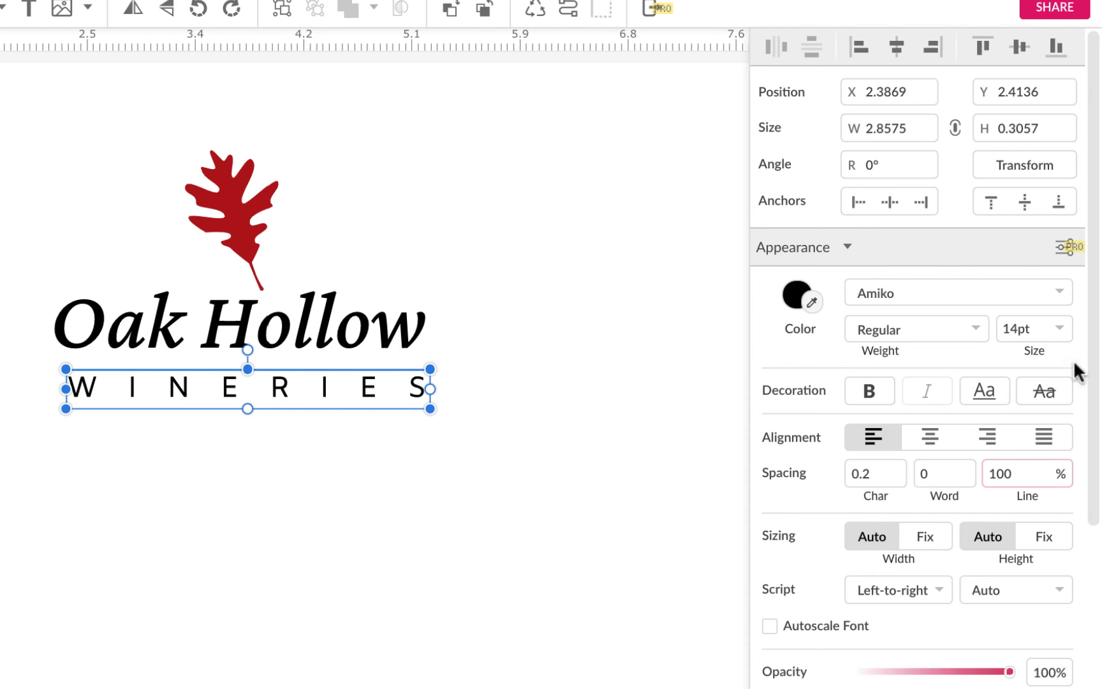
Step: Nudge WINERIES into place beneath Oak Hollow
scroll(325, 435, "up", 2)
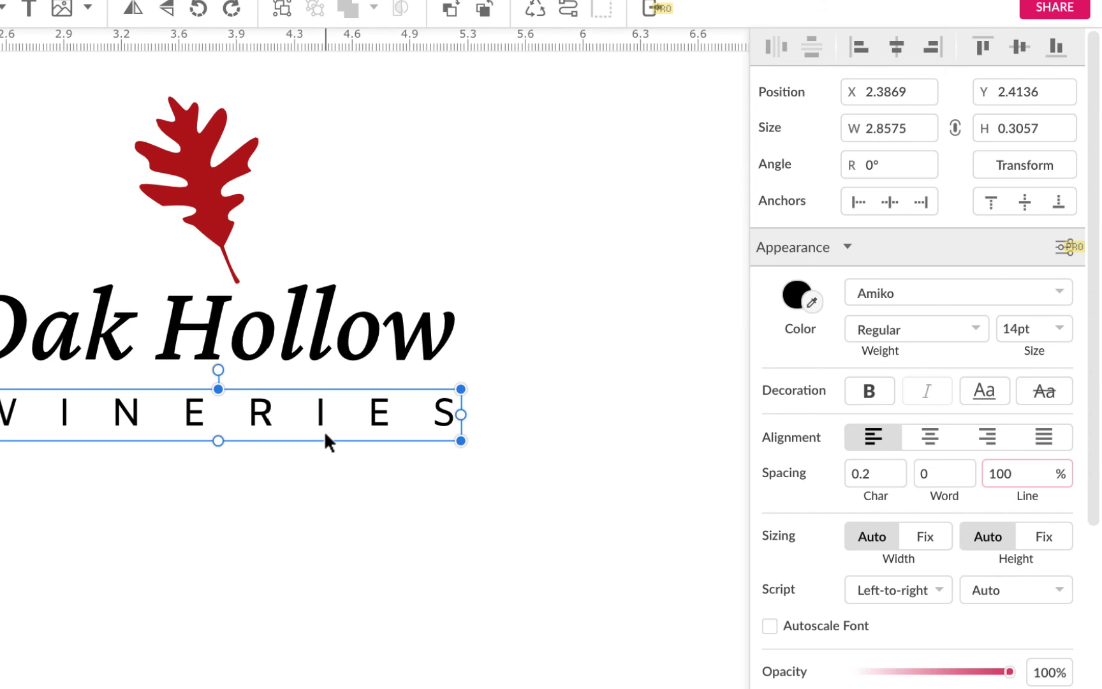
left_click(272, 496)
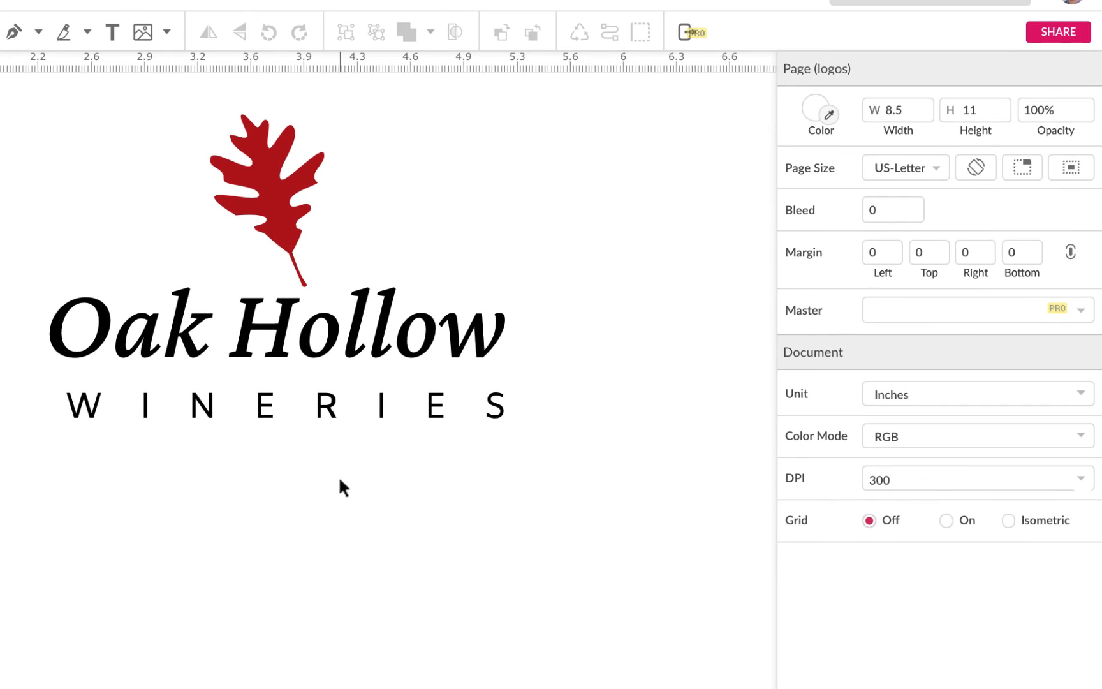
left_click_drag(326, 407, 321, 402)
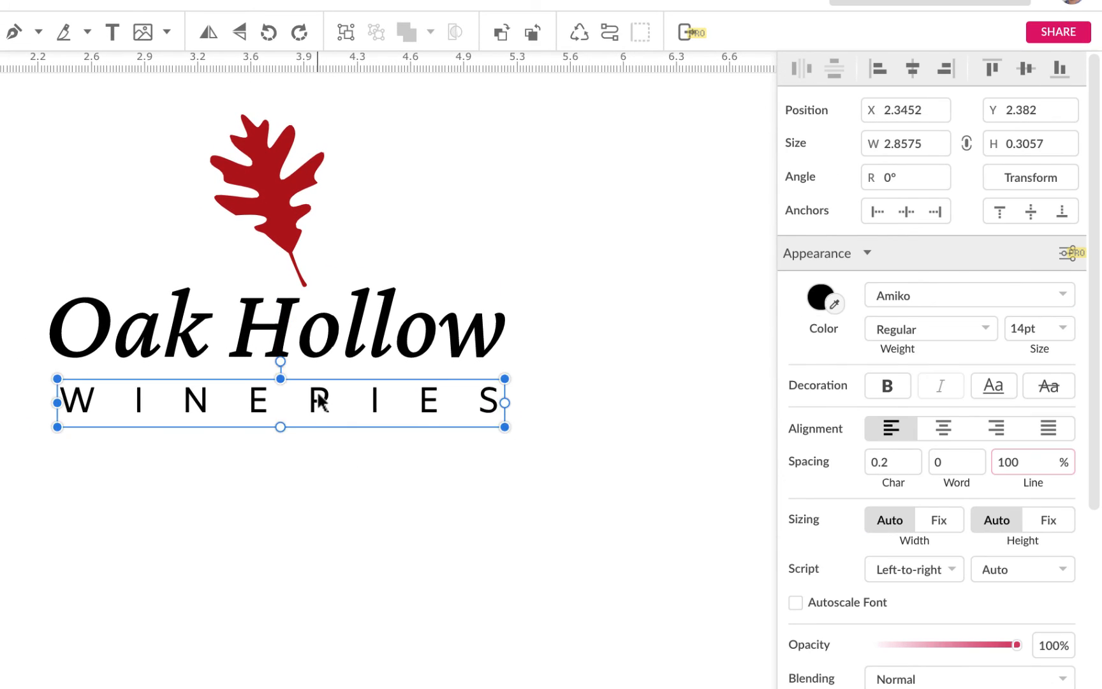
left_click(339, 504)
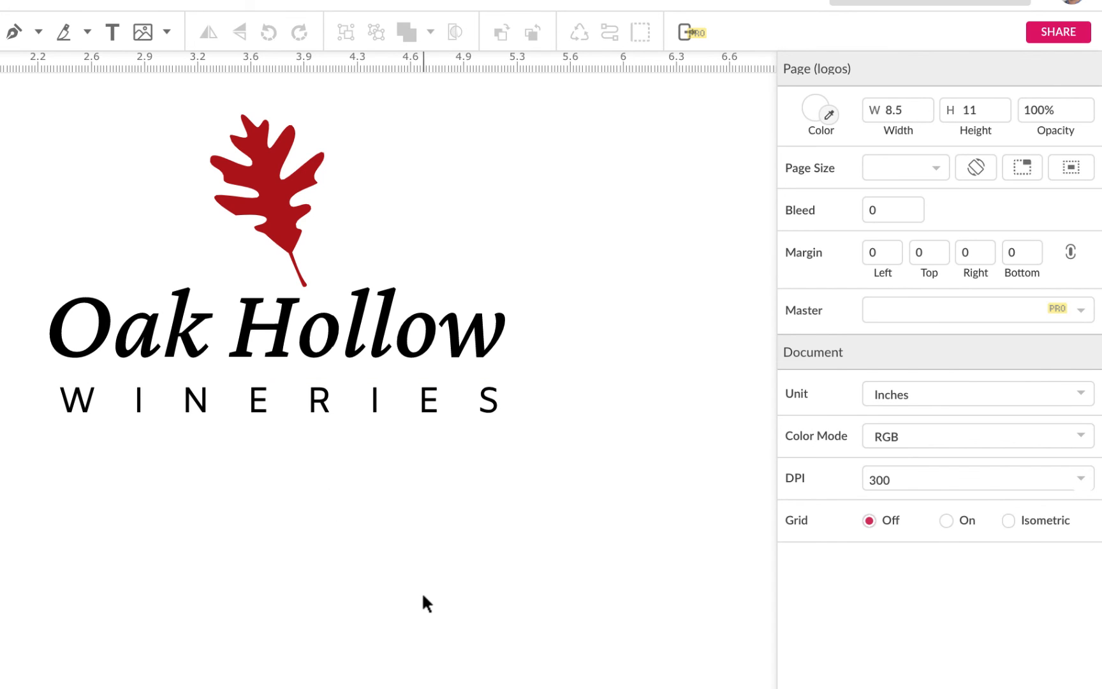
left_click(368, 416)
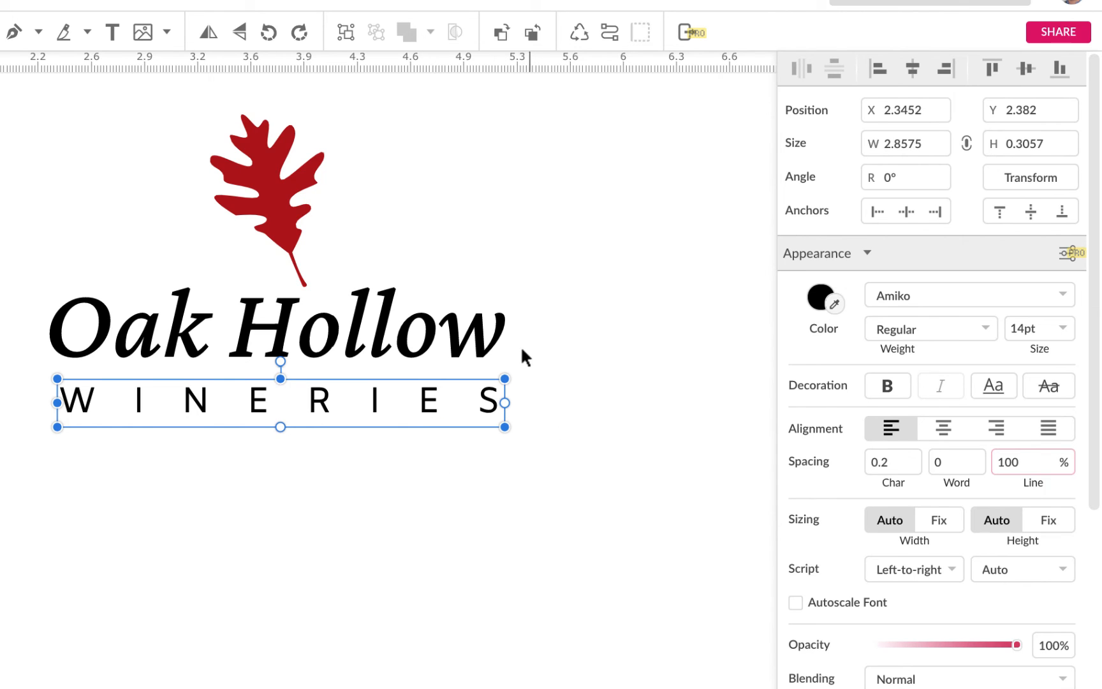
Step: Shrink the oak leaf slightly from its corner and recenter it above Oak Hollow
left_click(266, 140)
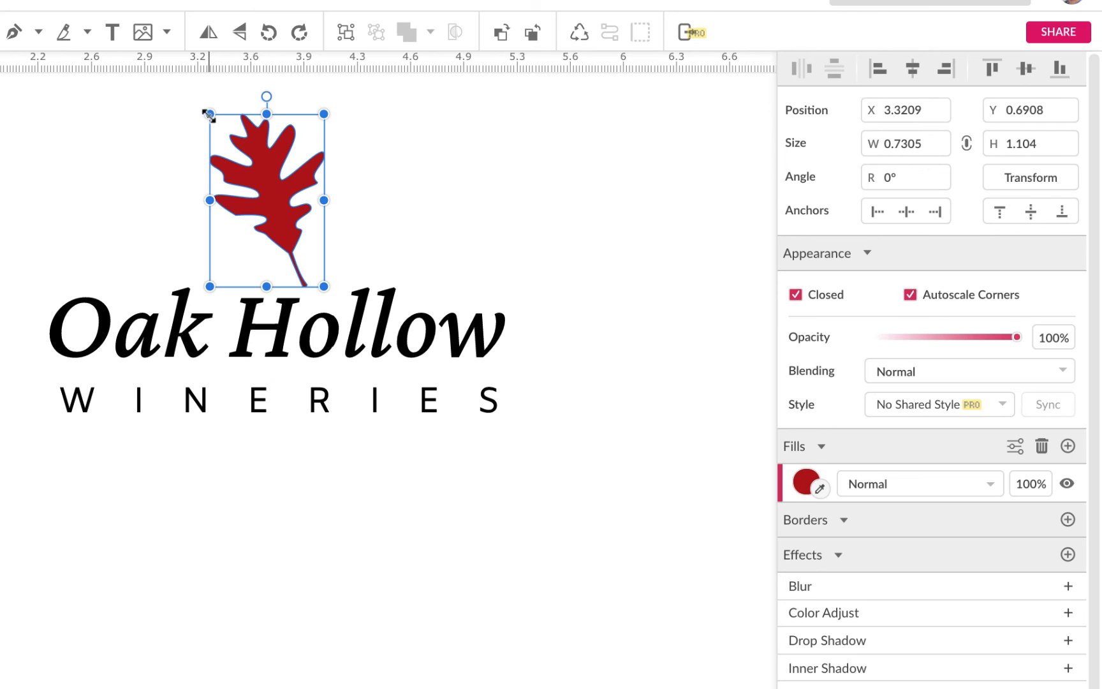
left_click_drag(209, 115, 226, 139)
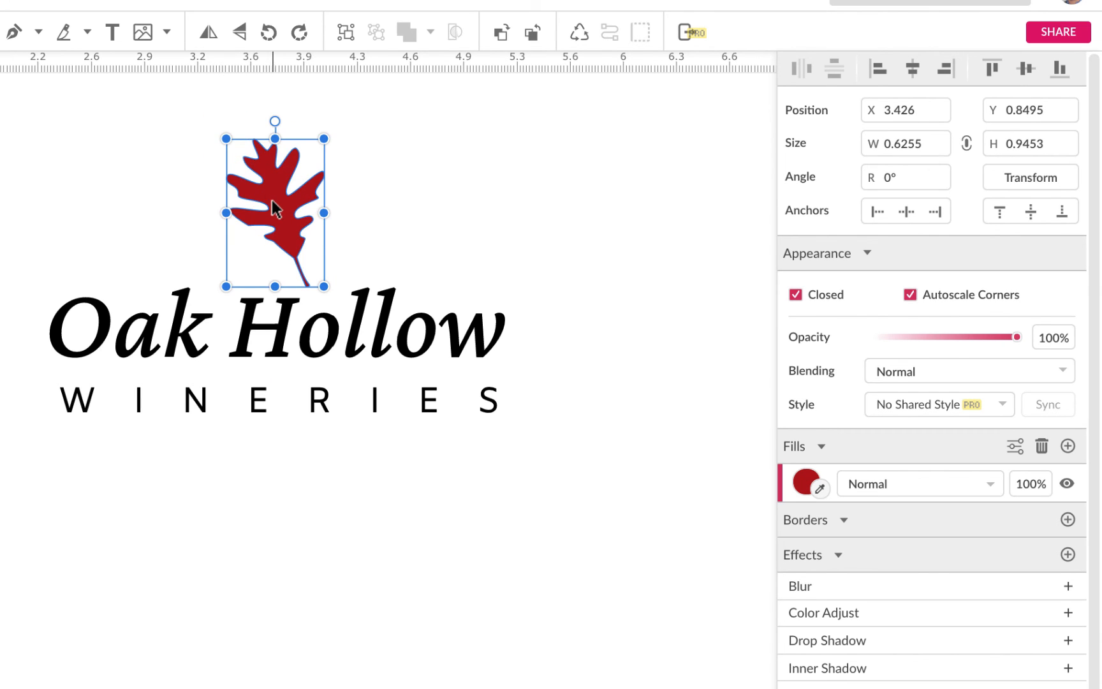
left_click_drag(275, 208, 276, 205)
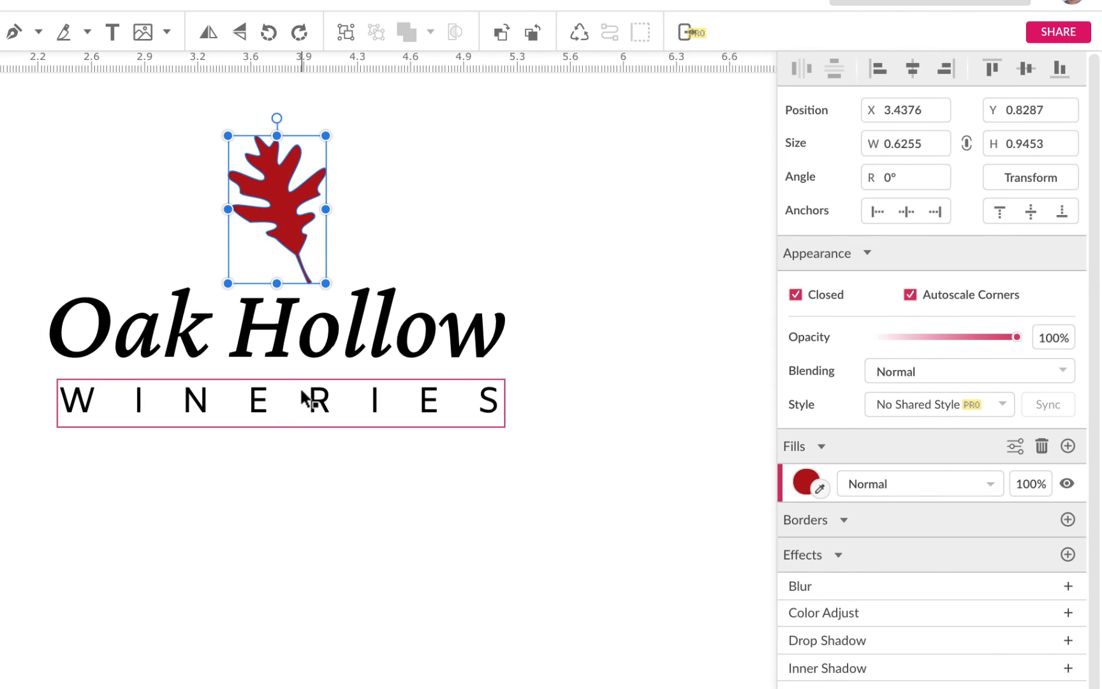
Step: Lower WINERIES slightly and draw a straight line about 2.9 in long between Oak Hollow and WINERIES with the Pen tool
left_click_drag(315, 416, 313, 429)
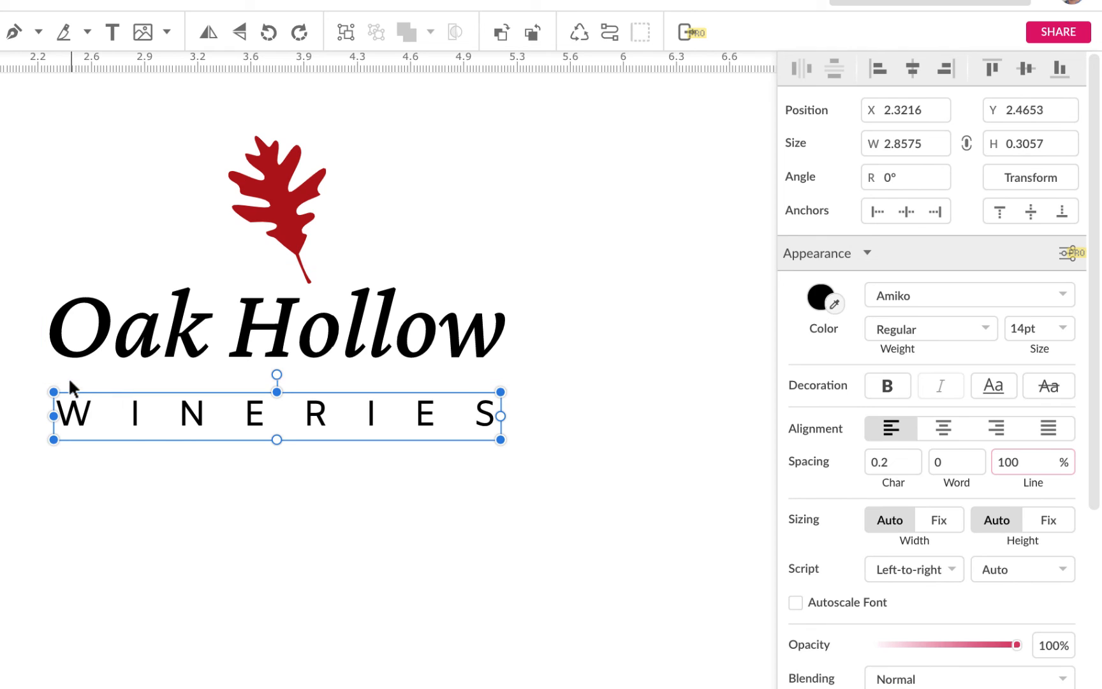
left_click(39, 38)
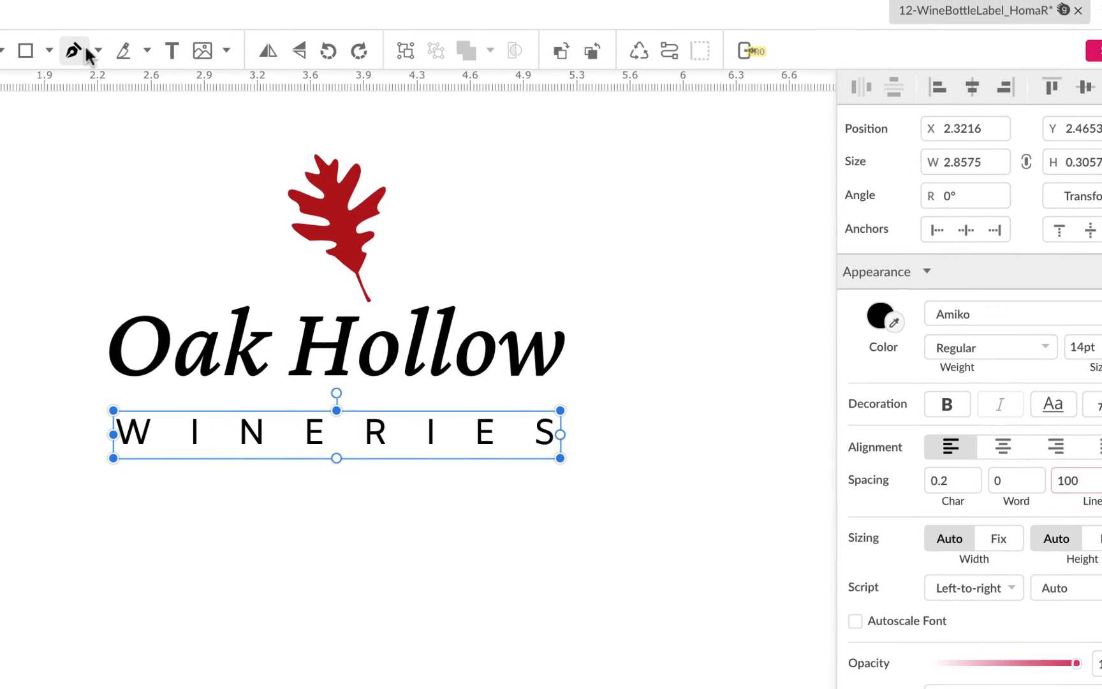
left_click(111, 403)
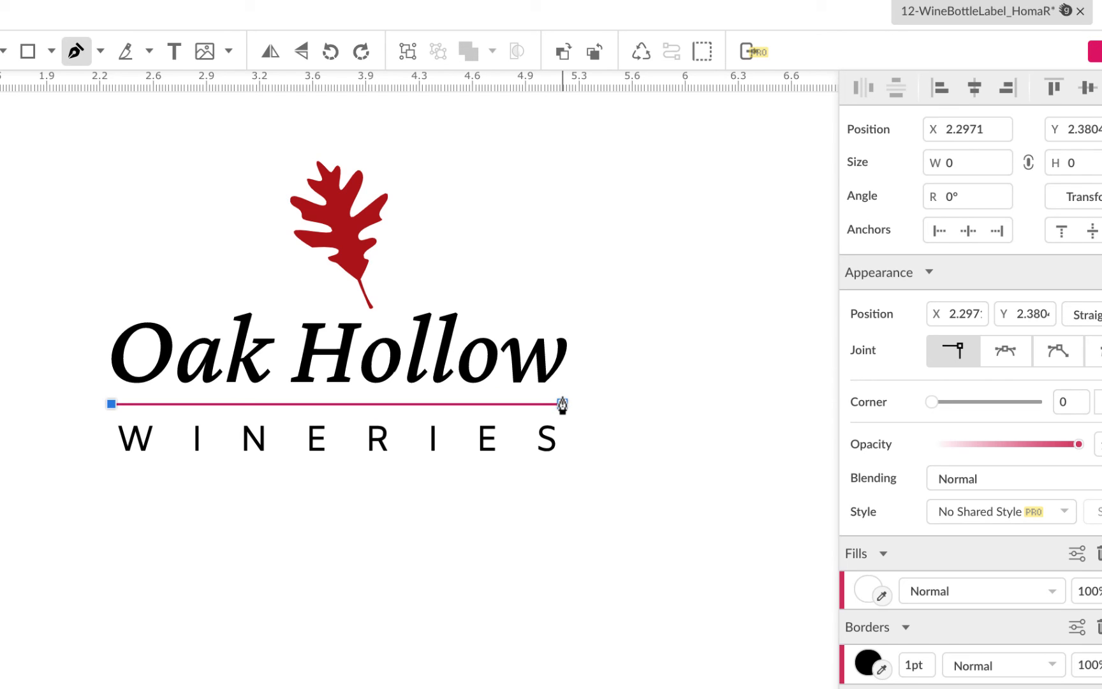
left_click(562, 404)
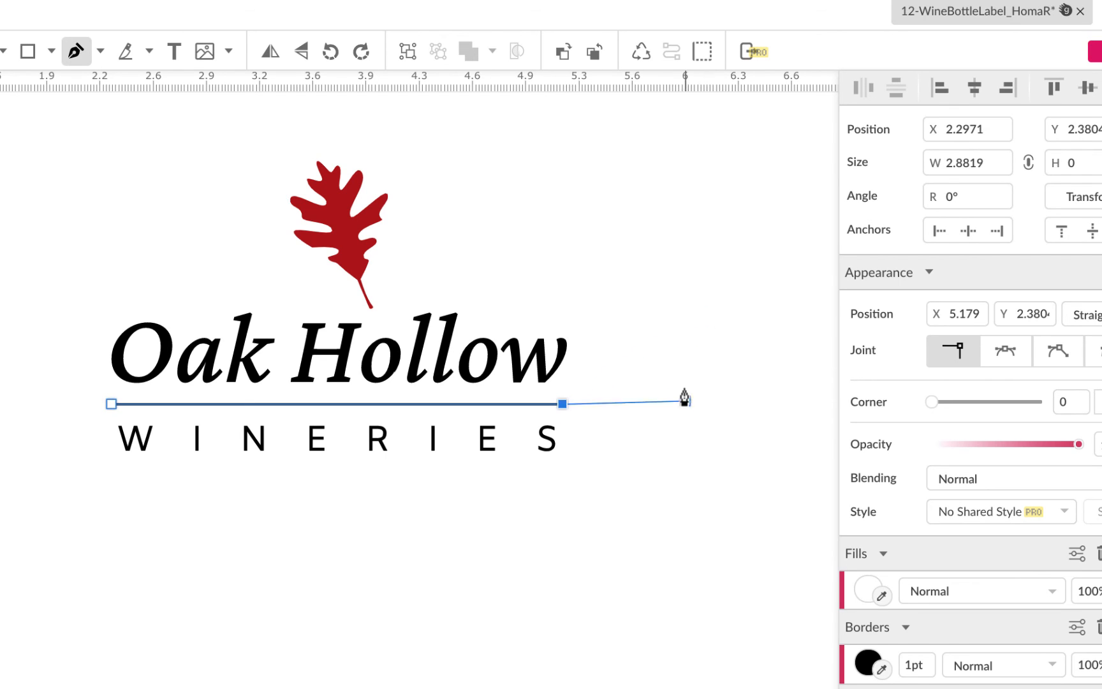
left_click(562, 405)
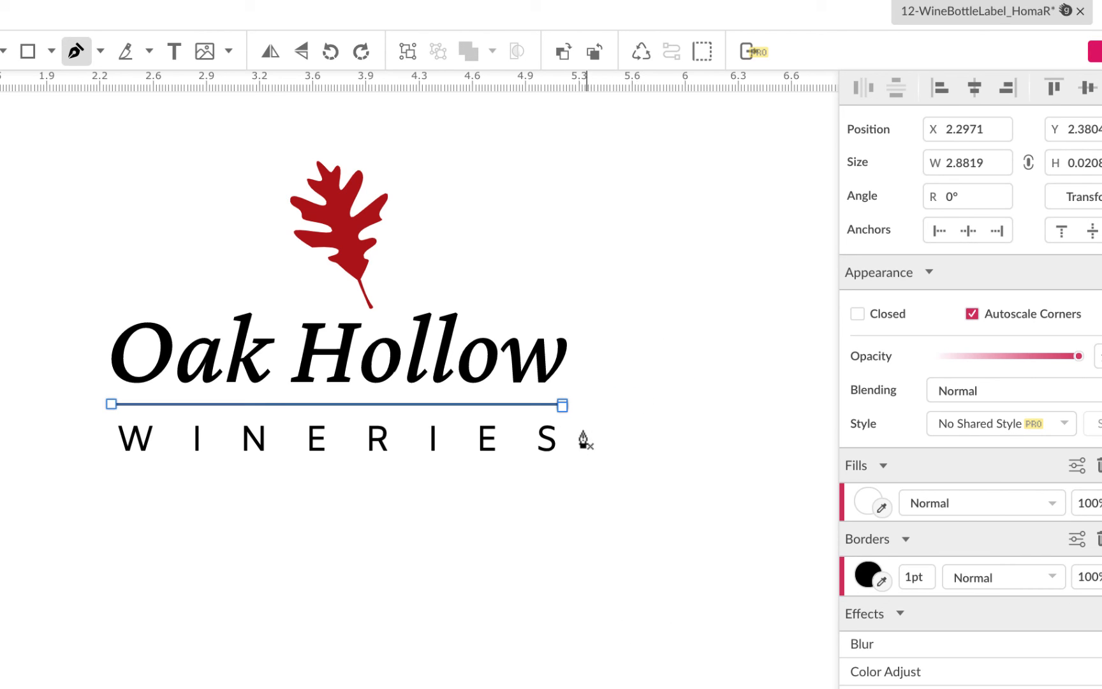
Step: Color the line's border with the leaf's red using the eyedropper and set the border width to 2pt
scroll(664, 655, "down", 2)
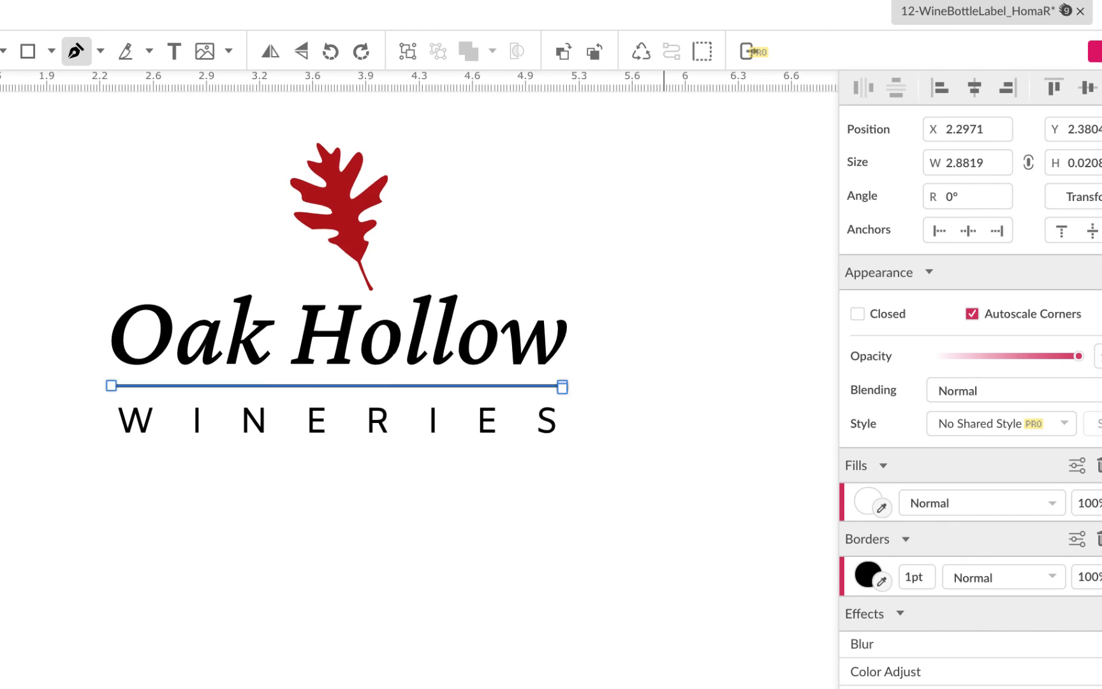
scroll(414, 383, "down", 2)
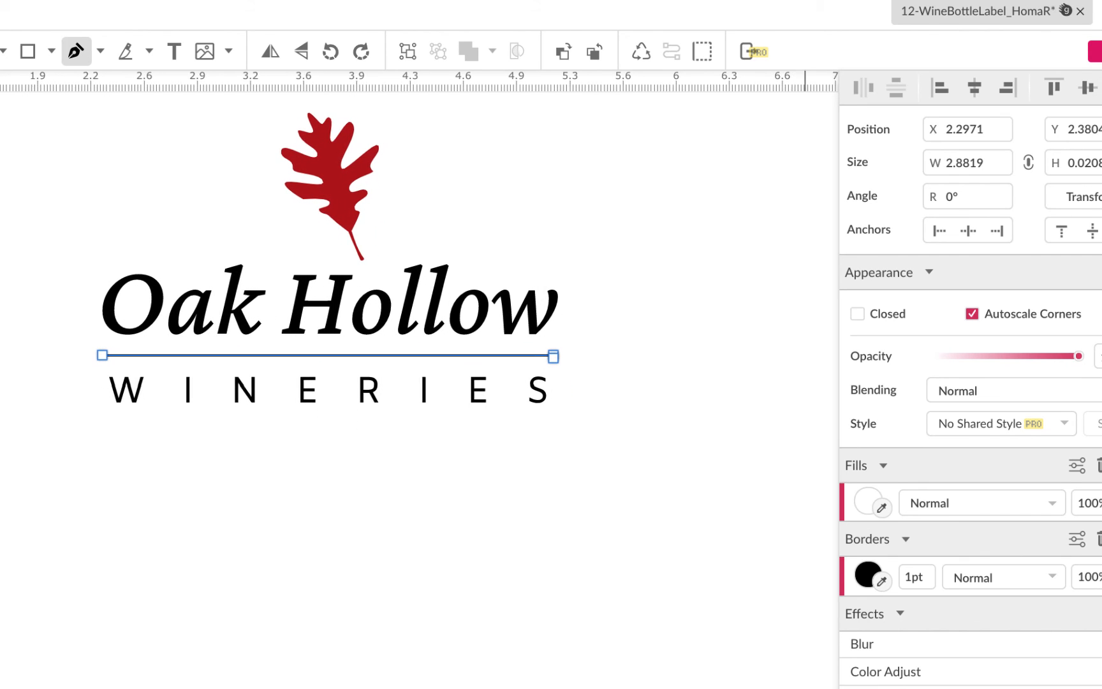
left_click(883, 581)
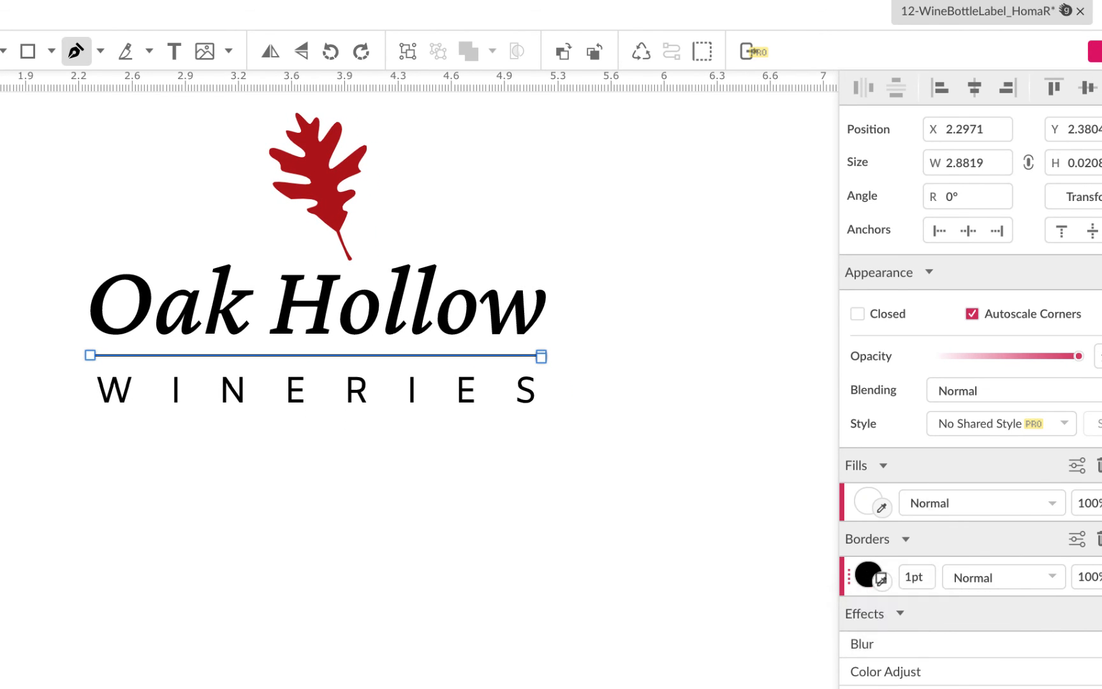
left_click(317, 168)
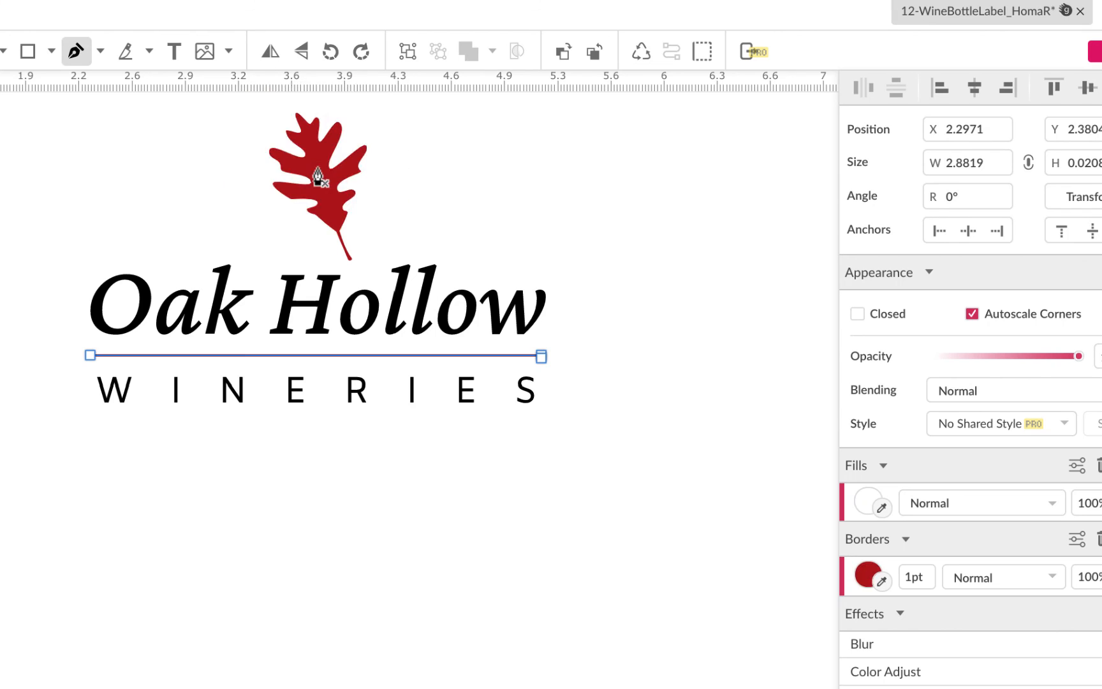
left_click(913, 576)
type("2")
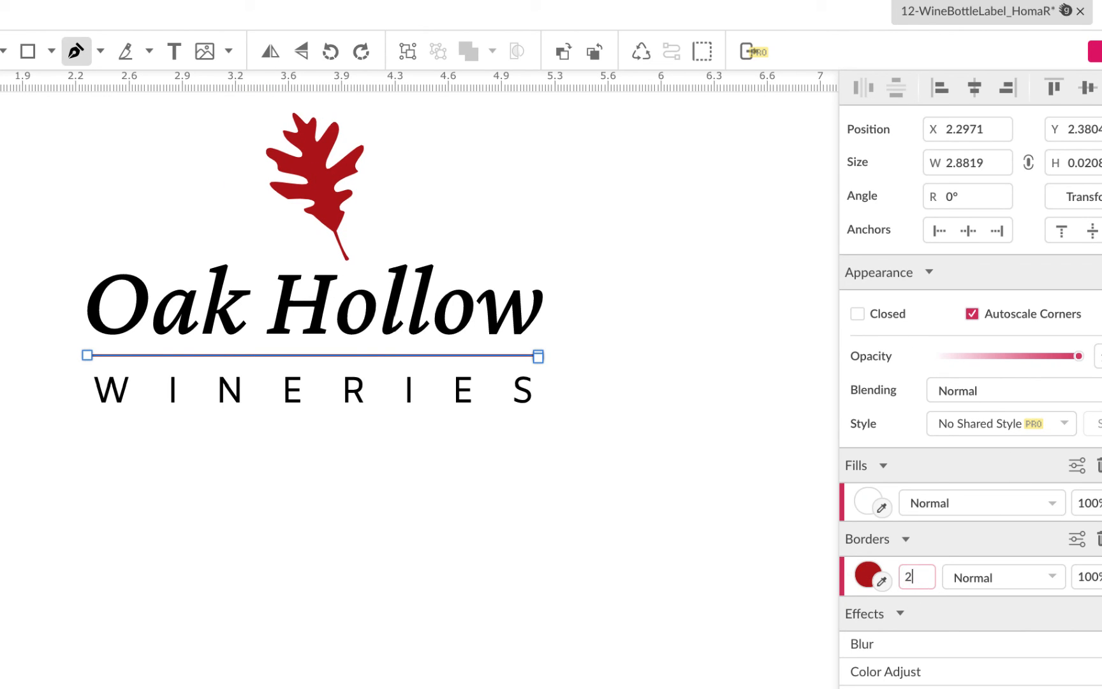
key("Return")
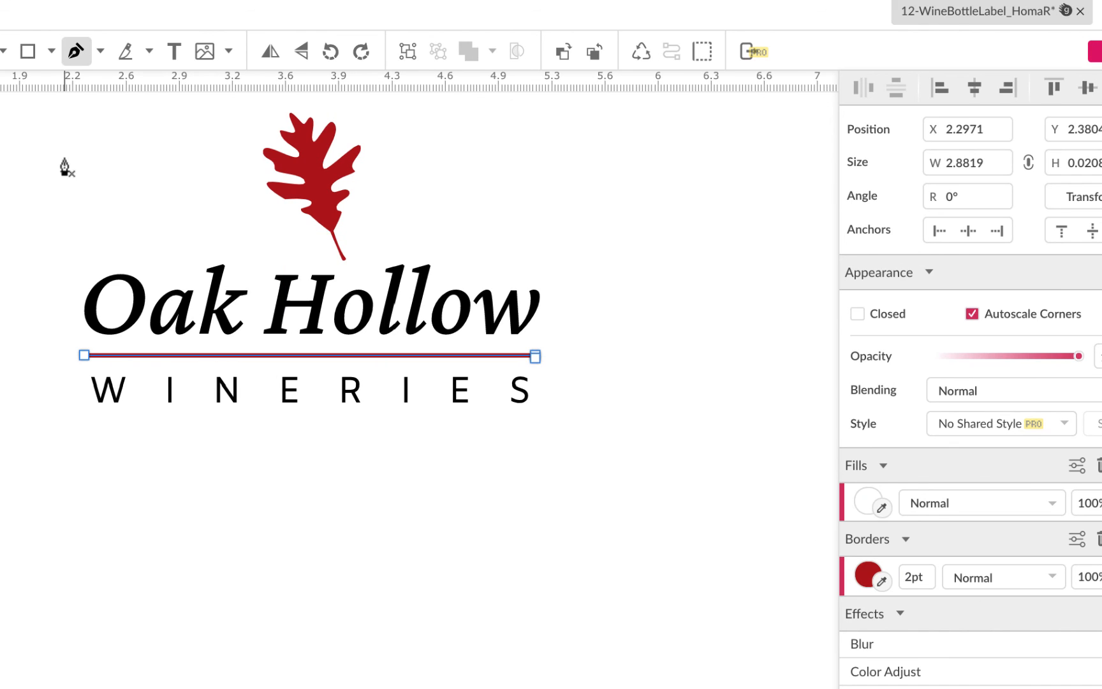
scroll(67, 167, "up", 1)
key("Escape")
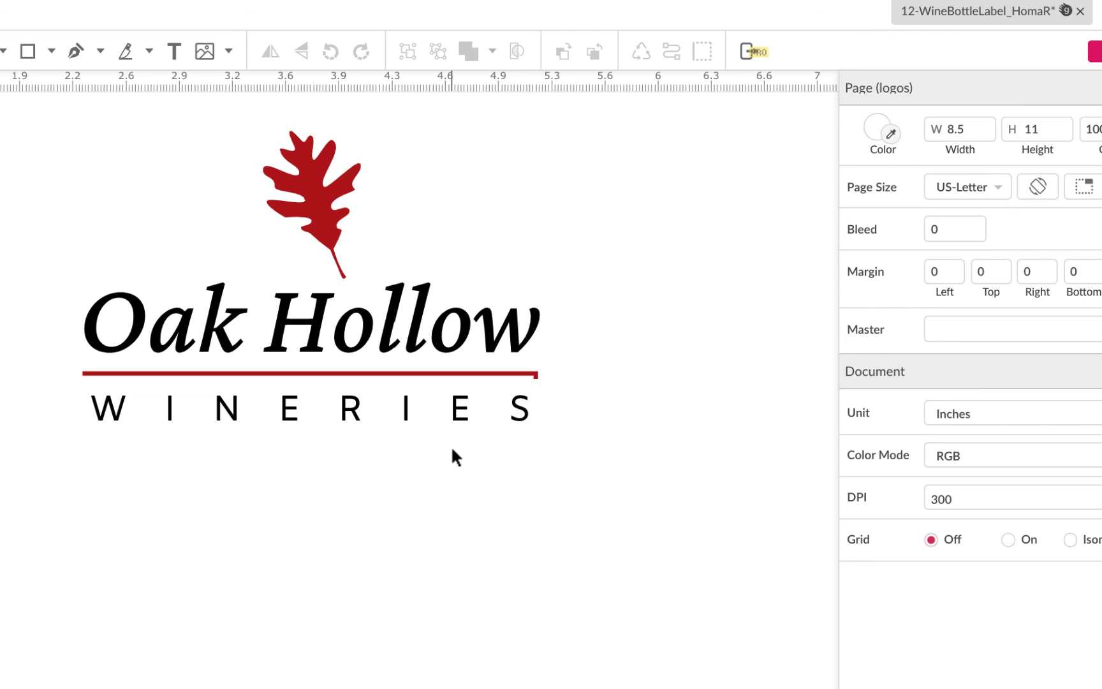
Step: Try to drag the line's right end, then delete the added point
scroll(451, 445, "up", 5)
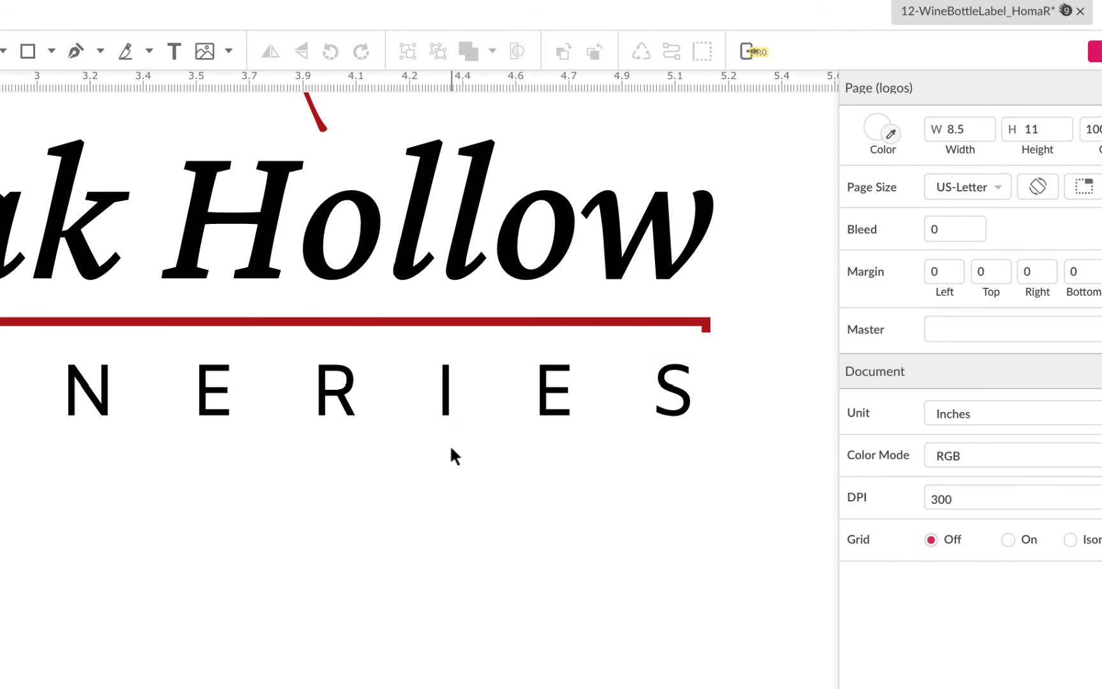
left_click(2, 51)
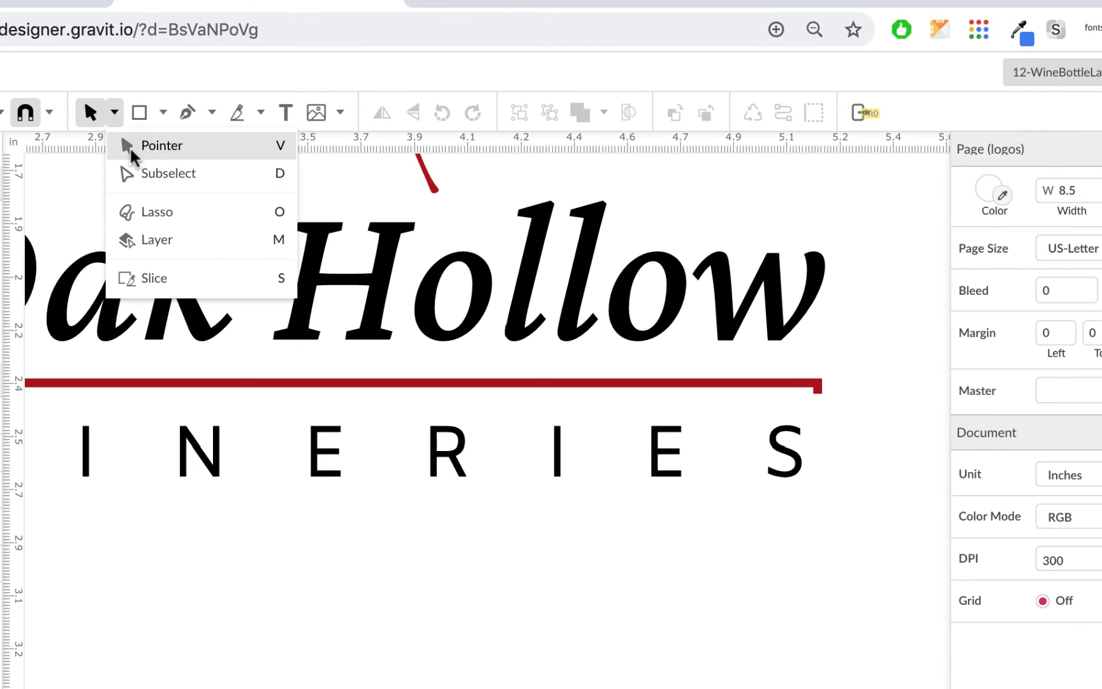
left_click(129, 146)
left_click_drag(819, 384, 850, 437)
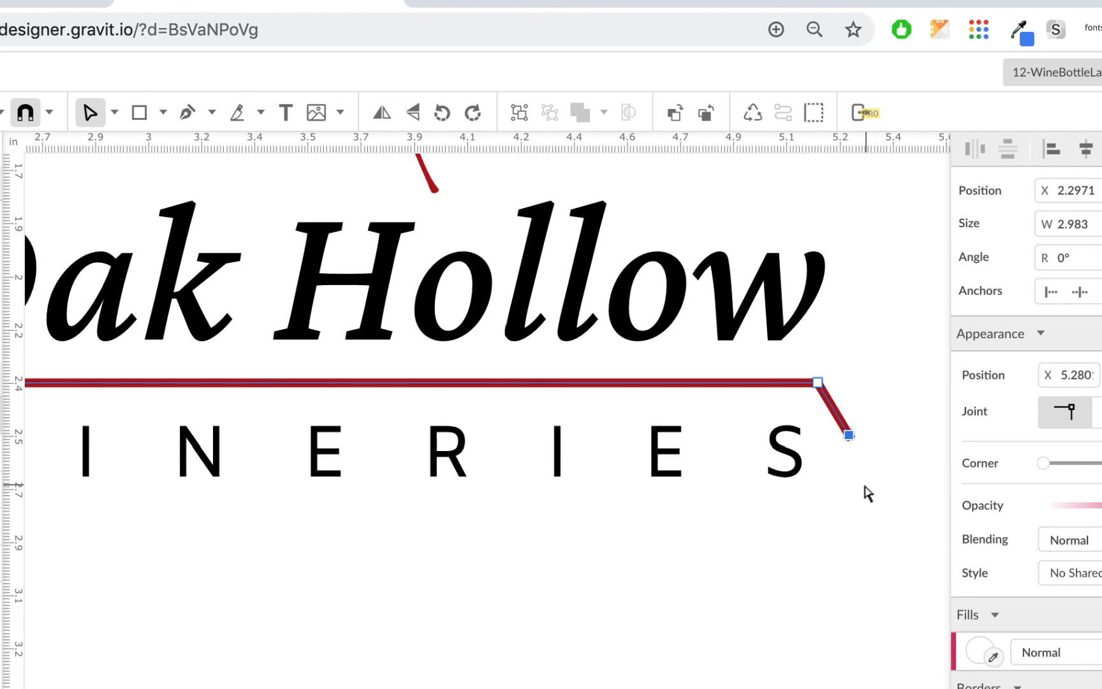
key("Delete")
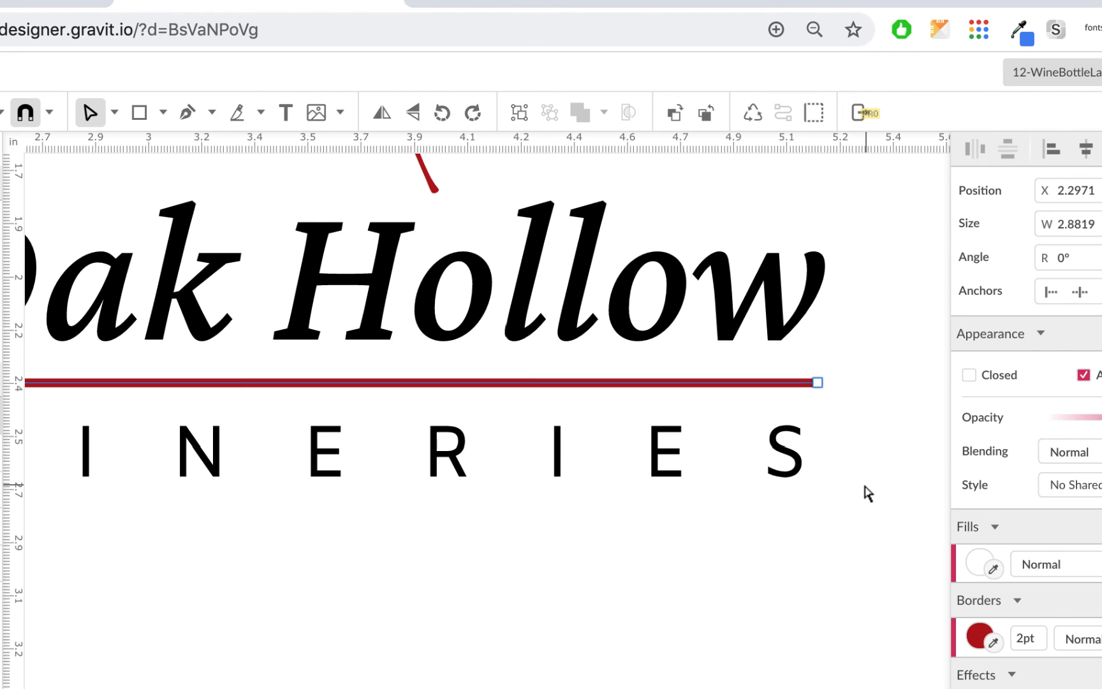
key("super+minus")
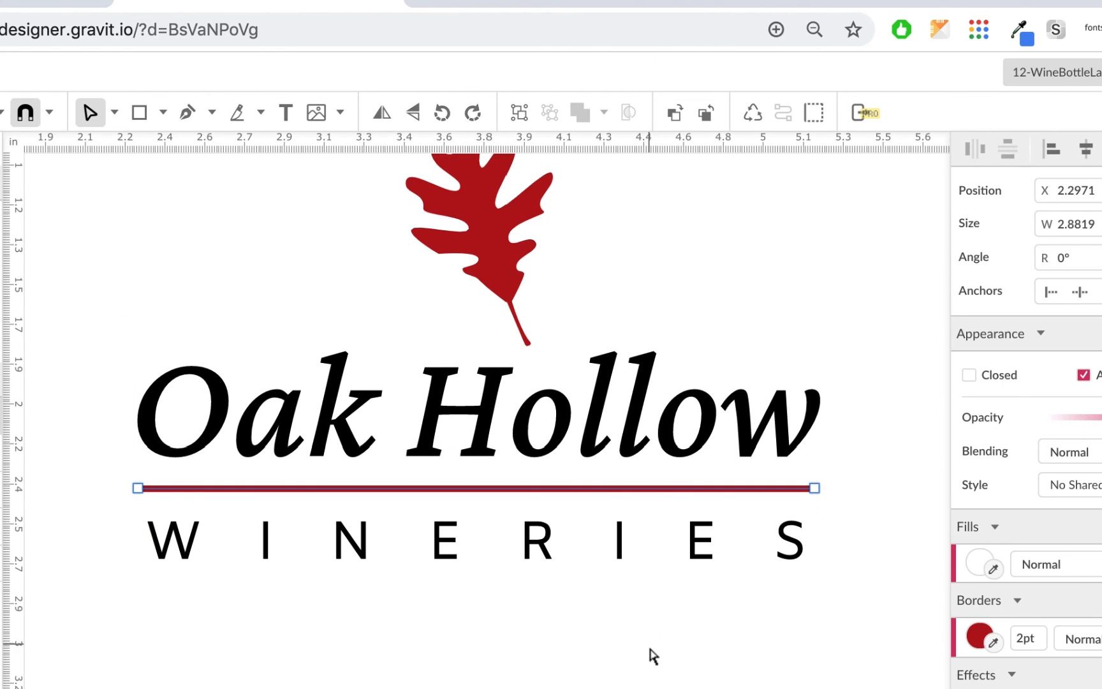
left_click(660, 663)
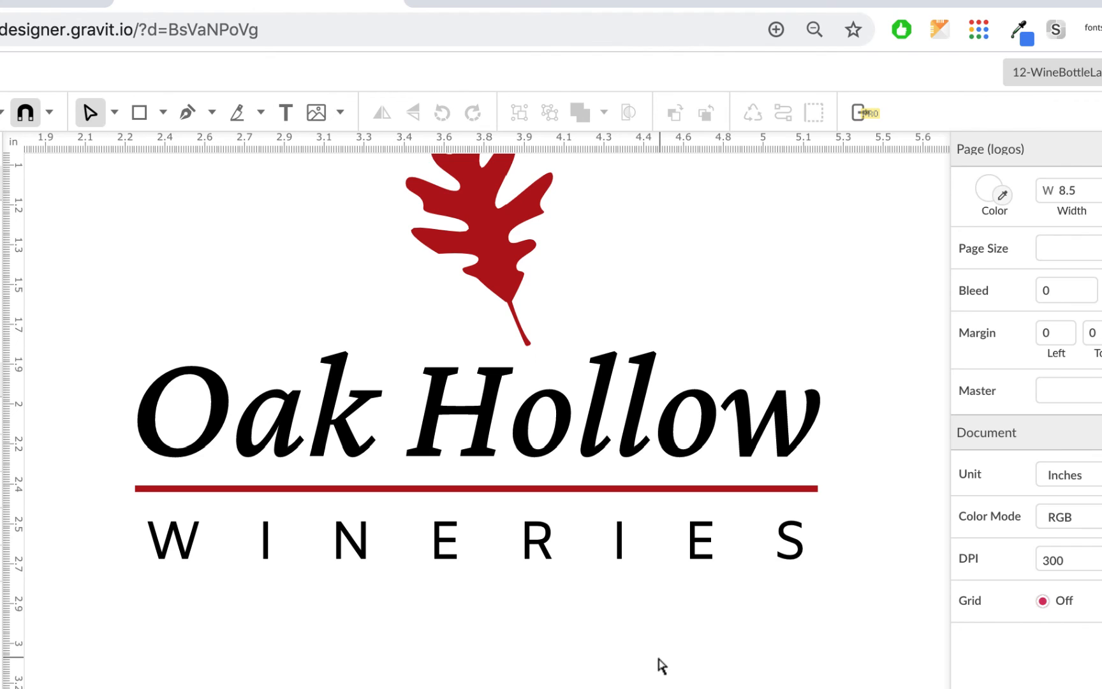
Step: Duplicate the red oak leaf and place the copy to the right of the logo
key("super+minus")
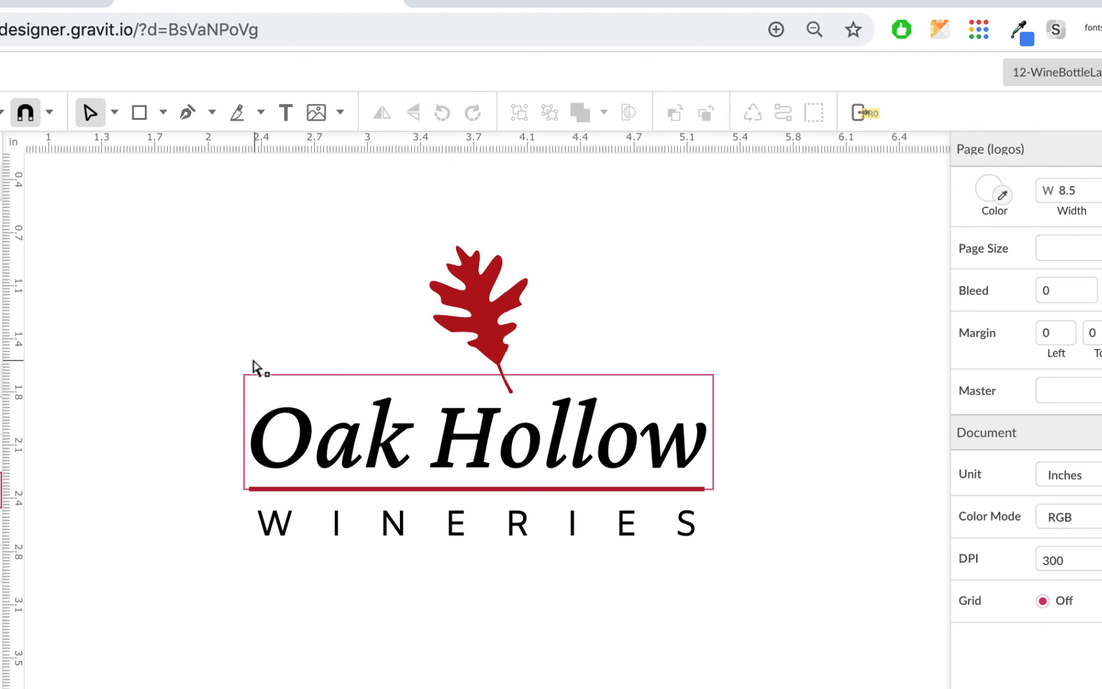
left_click(114, 112)
left_click(123, 146)
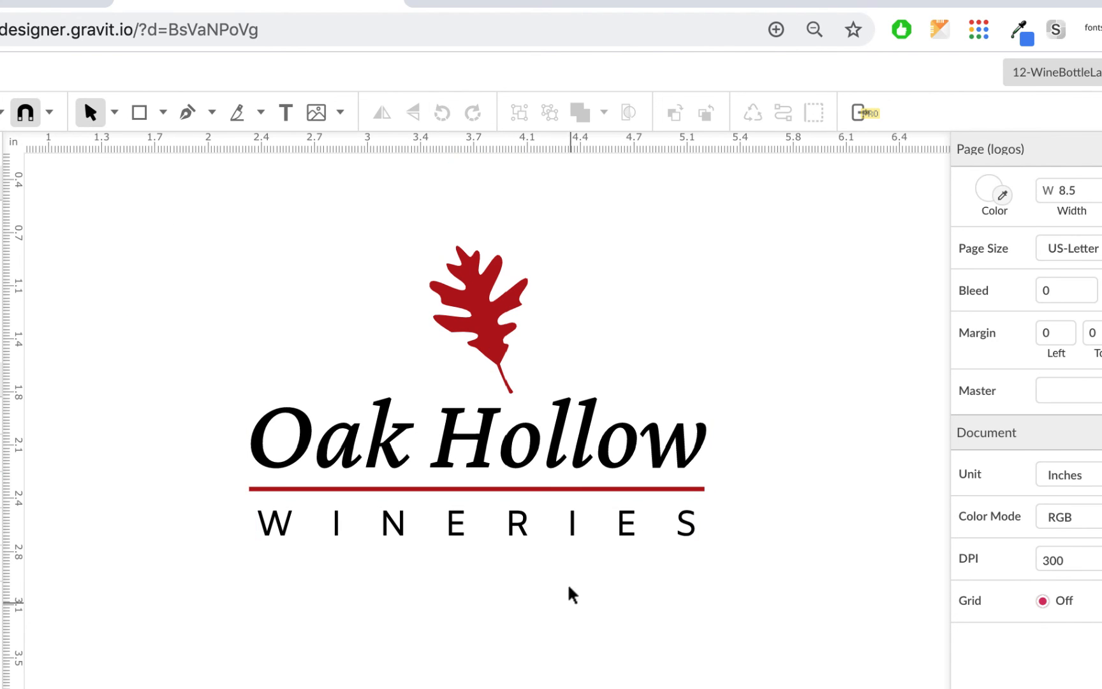
left_click(573, 533)
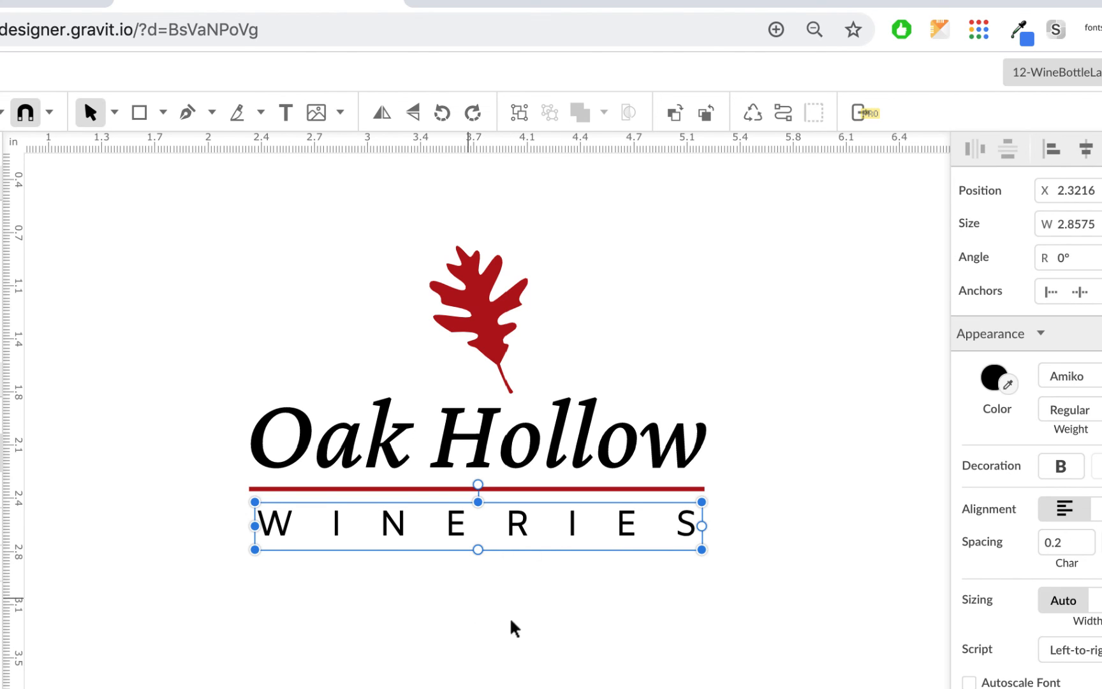
scroll(654, 571, "down", 1)
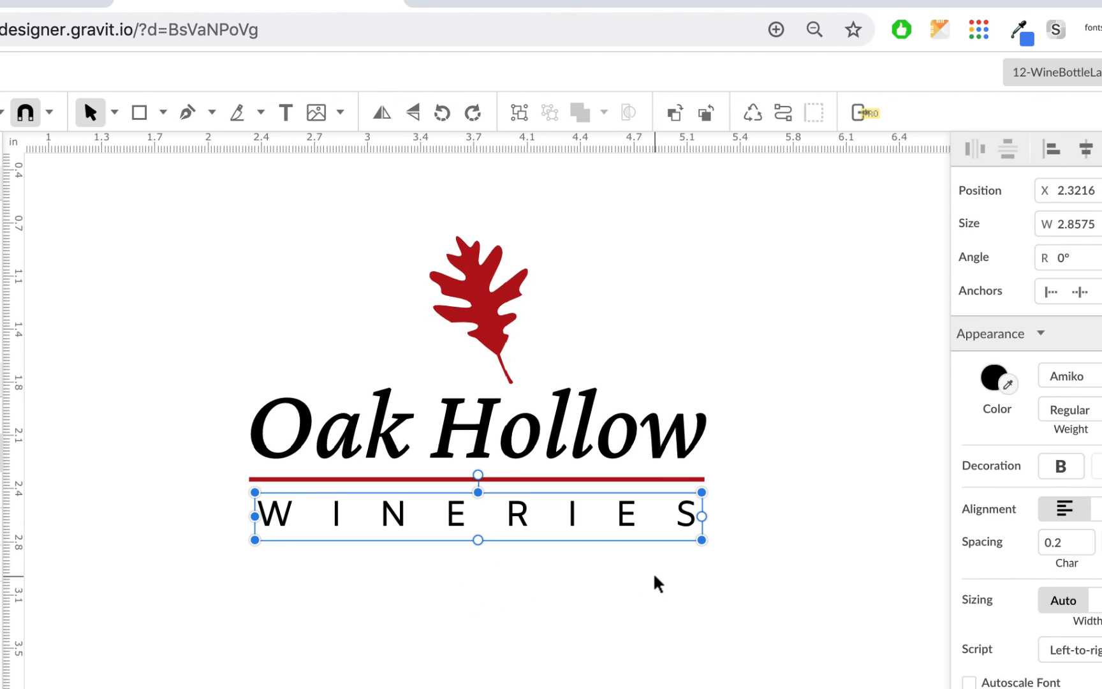
left_click(676, 623)
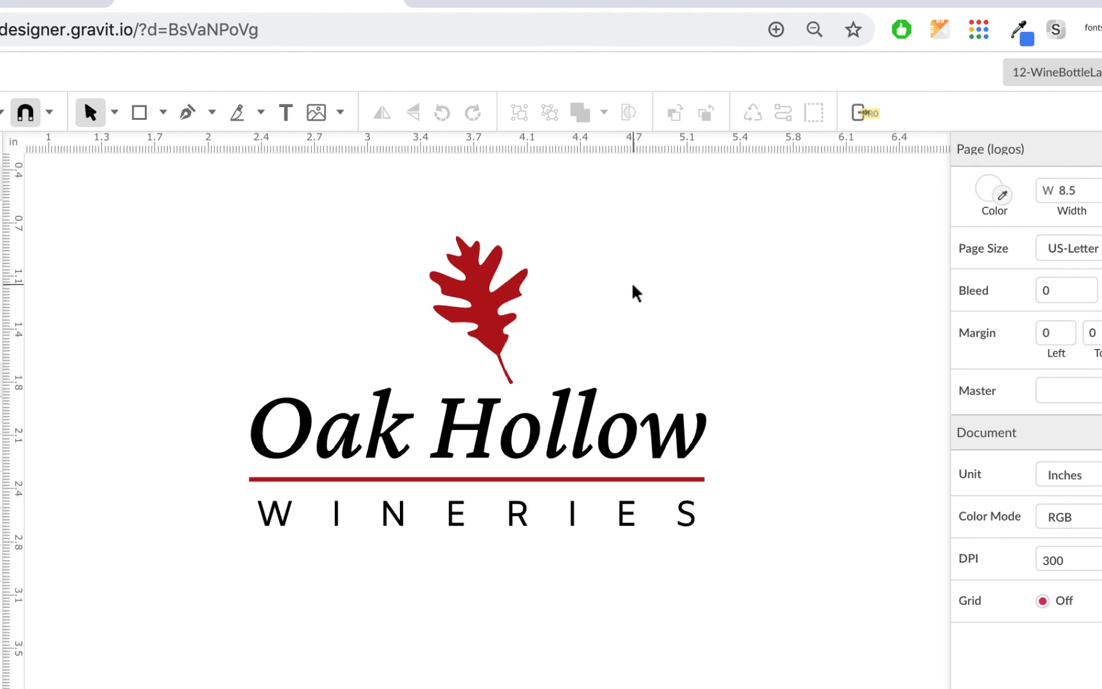
left_click_drag(479, 297, 746, 276)
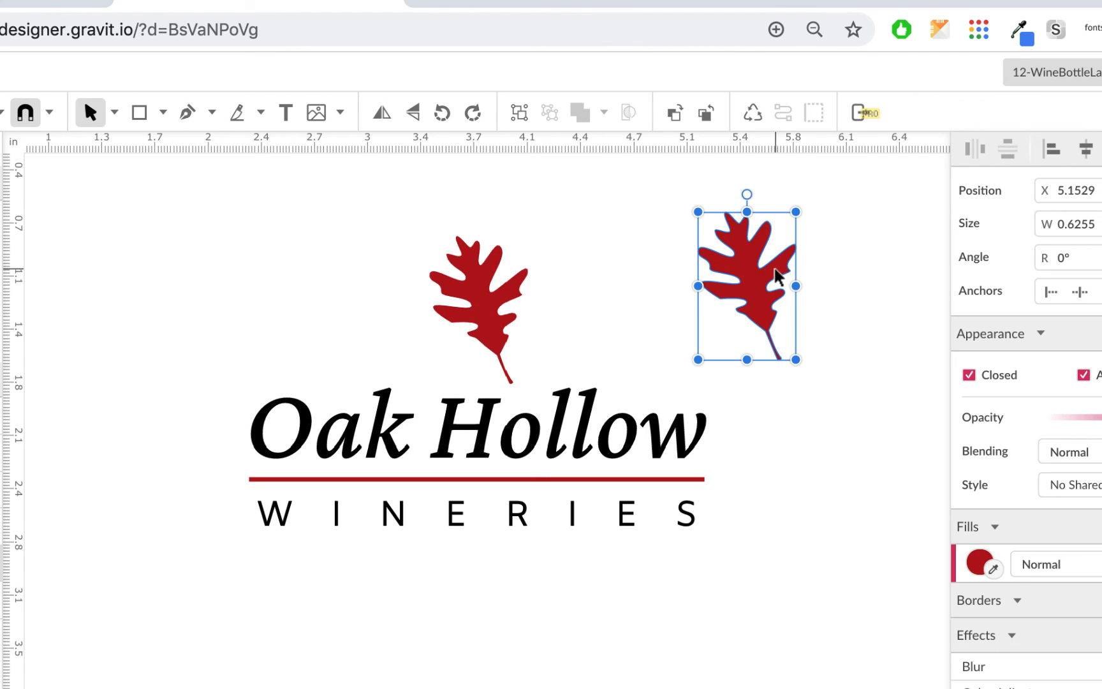
Step: Draw an ellipse about 0.8 by 1.1 in to the right of the leaves with the Ellipse tool
left_click(164, 112)
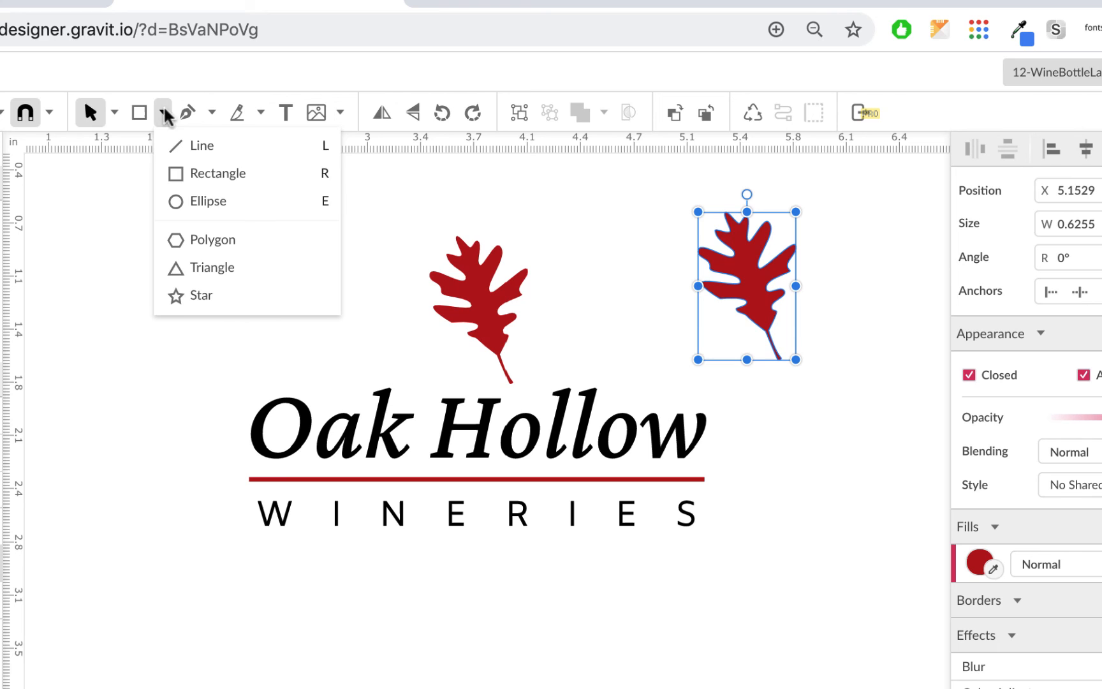
left_click(200, 202)
left_click(821, 201)
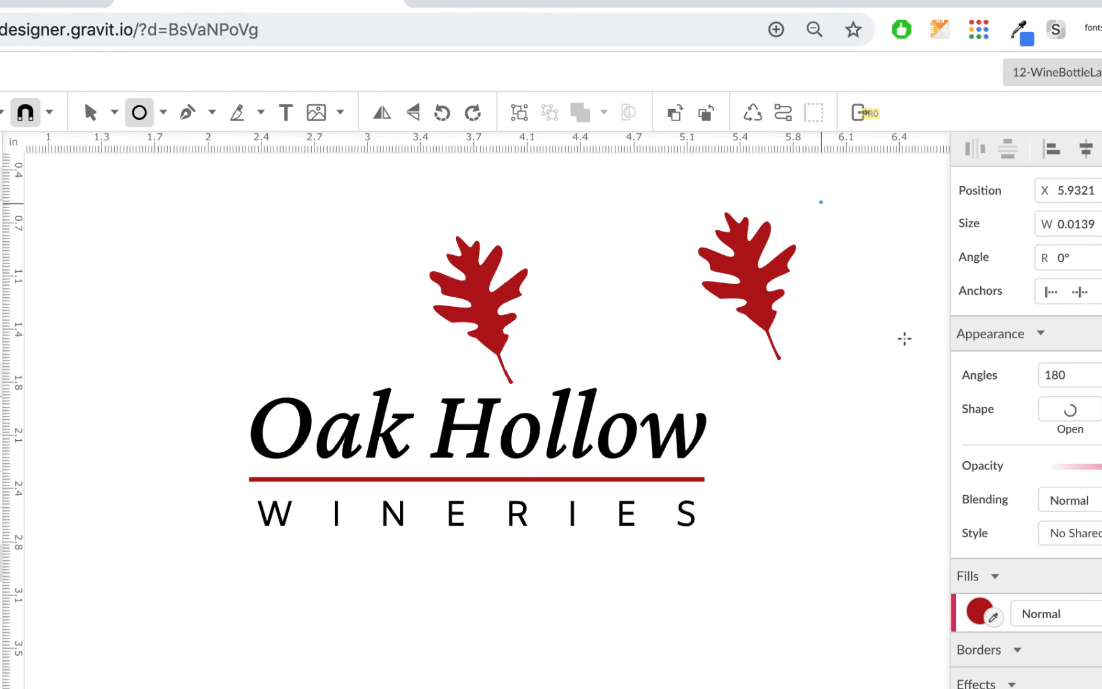
mouse_move(905, 339)
left_mouse_down()
mouse_move(939, 374)
mouse_move(931, 378)
left_mouse_up()
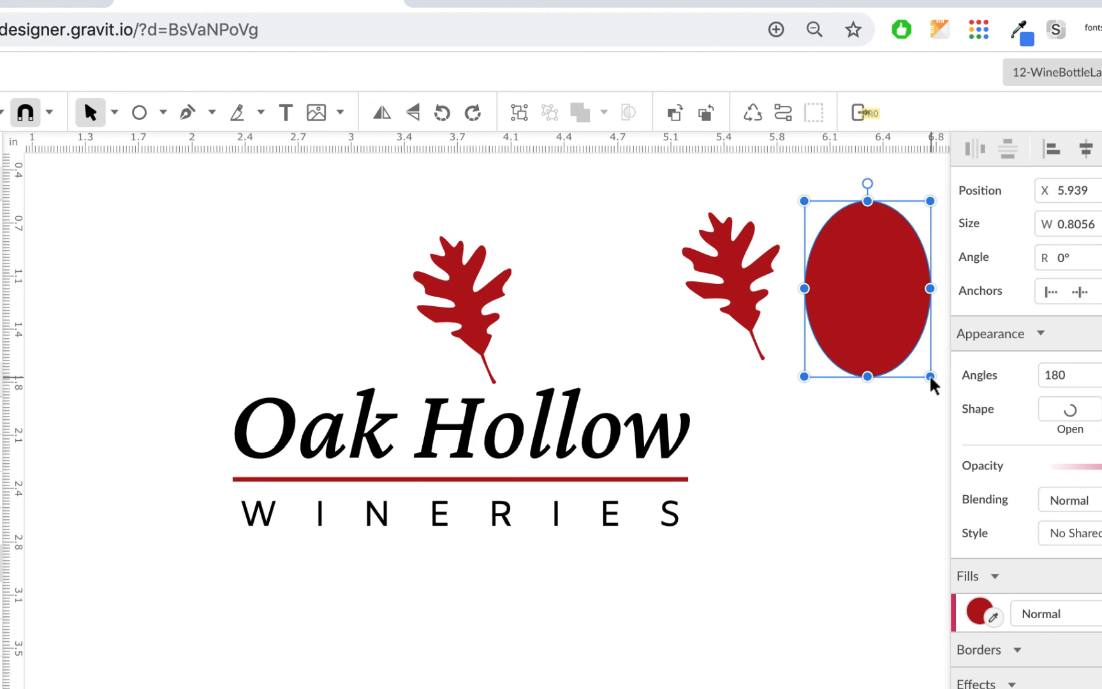
Step: Move the copied leaf onto the ellipse and change its fill to white
left_click_drag(714, 246, 847, 252)
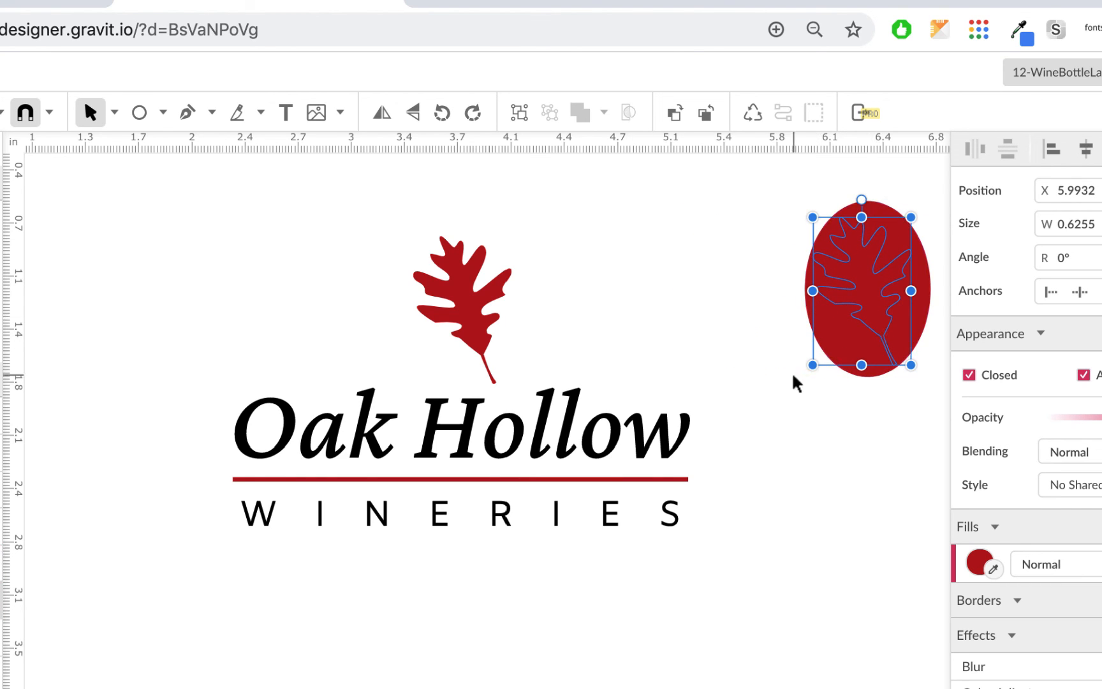
left_click(979, 562)
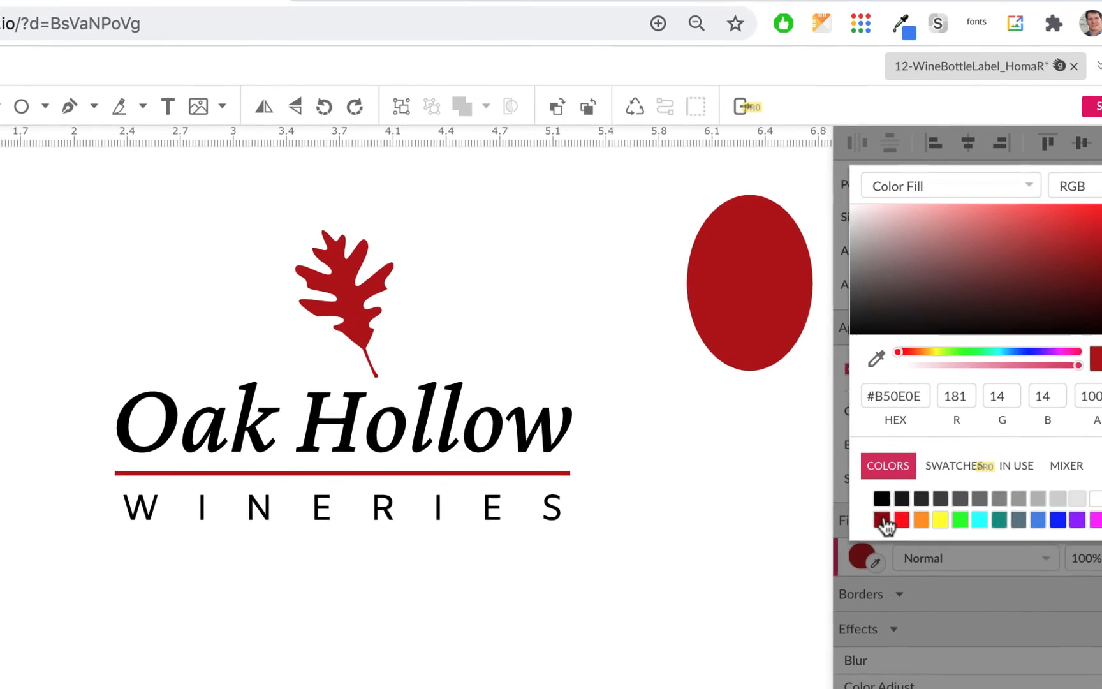
left_click(1041, 496)
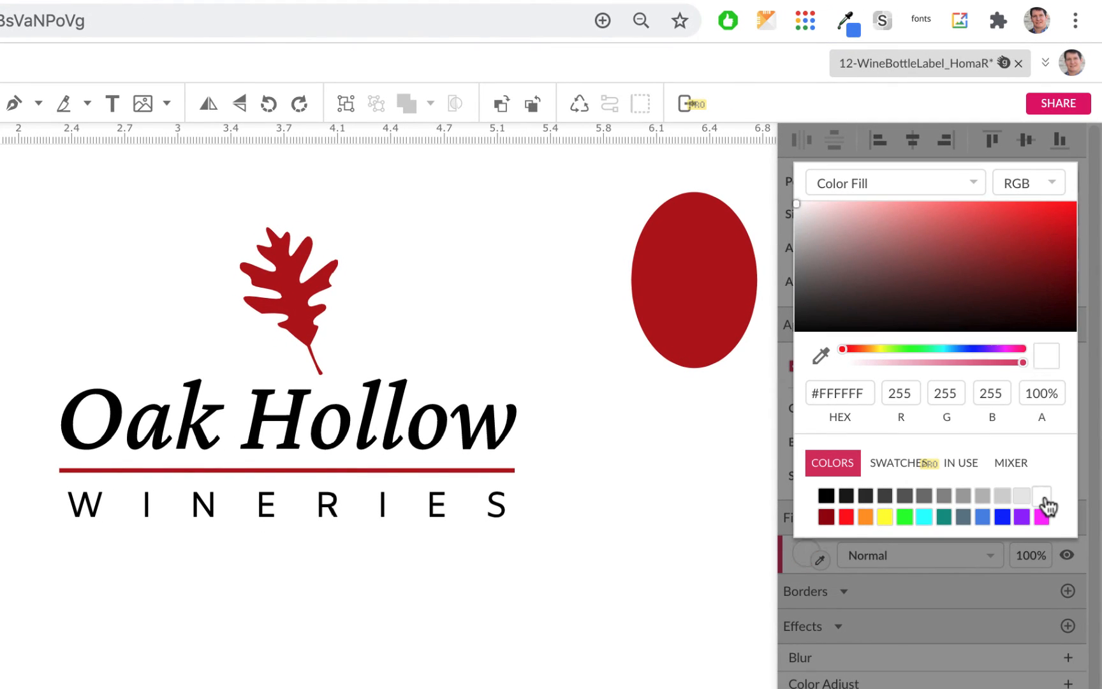
Step: Send the ellipse backward so the white leaf sits in front of it
left_click(686, 360)
left_click(686, 364)
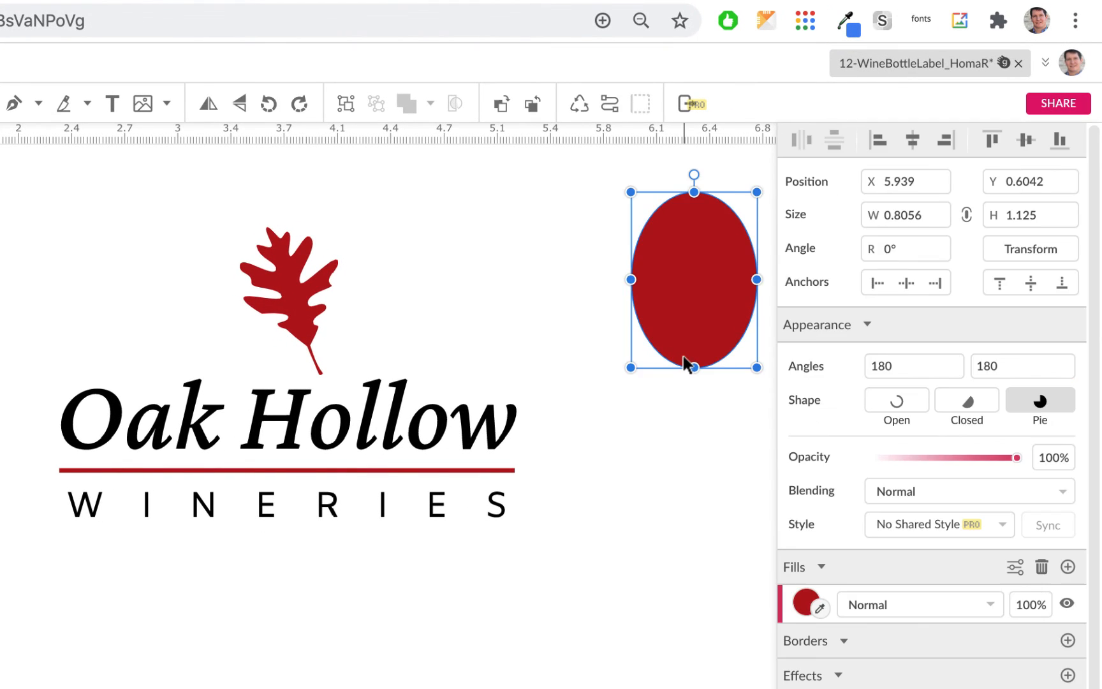
left_click(533, 105)
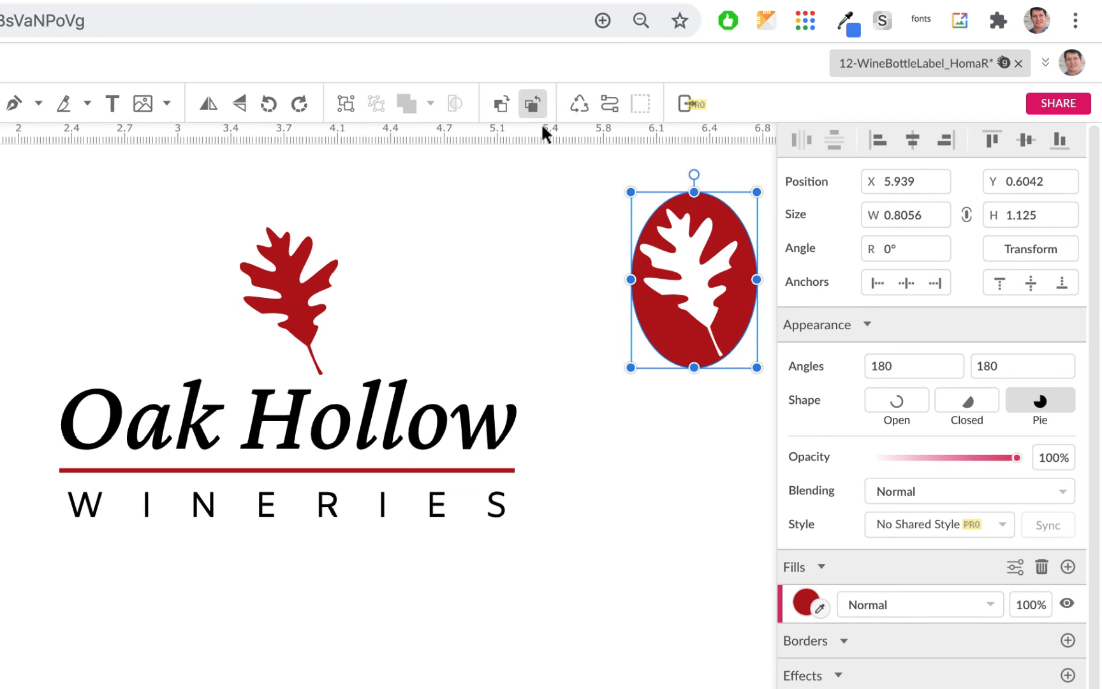
Step: Resize, reposition and tilt the white leaf about 14 degrees so it fills the ellipse with its stem at the bottom edge
left_click(677, 411)
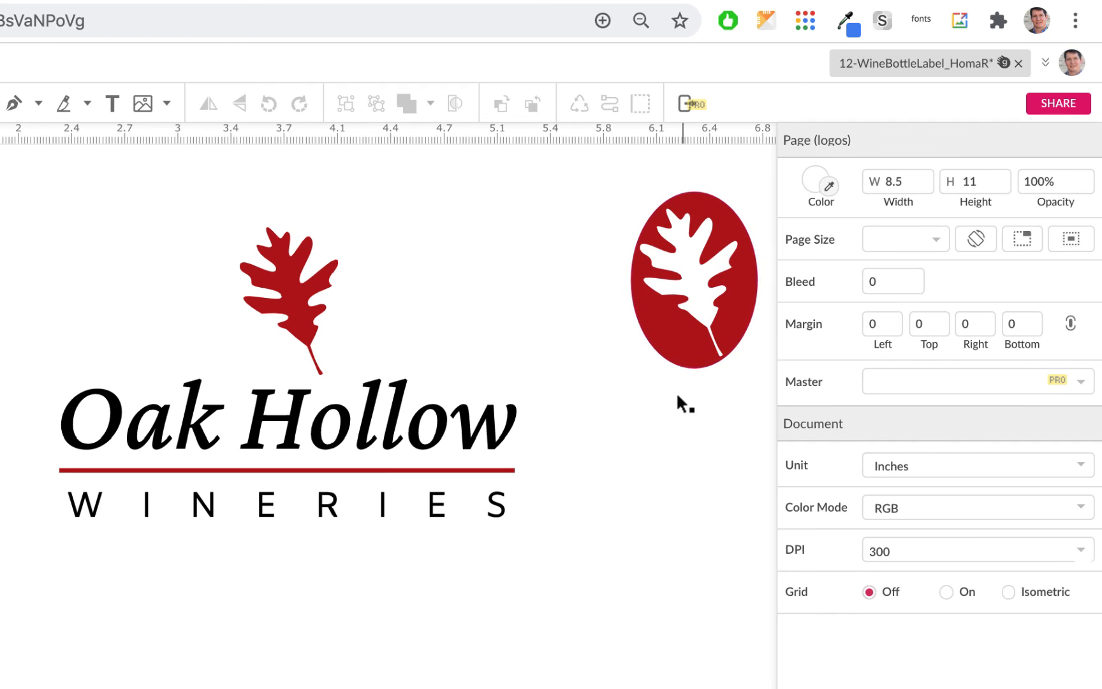
left_click(694, 296)
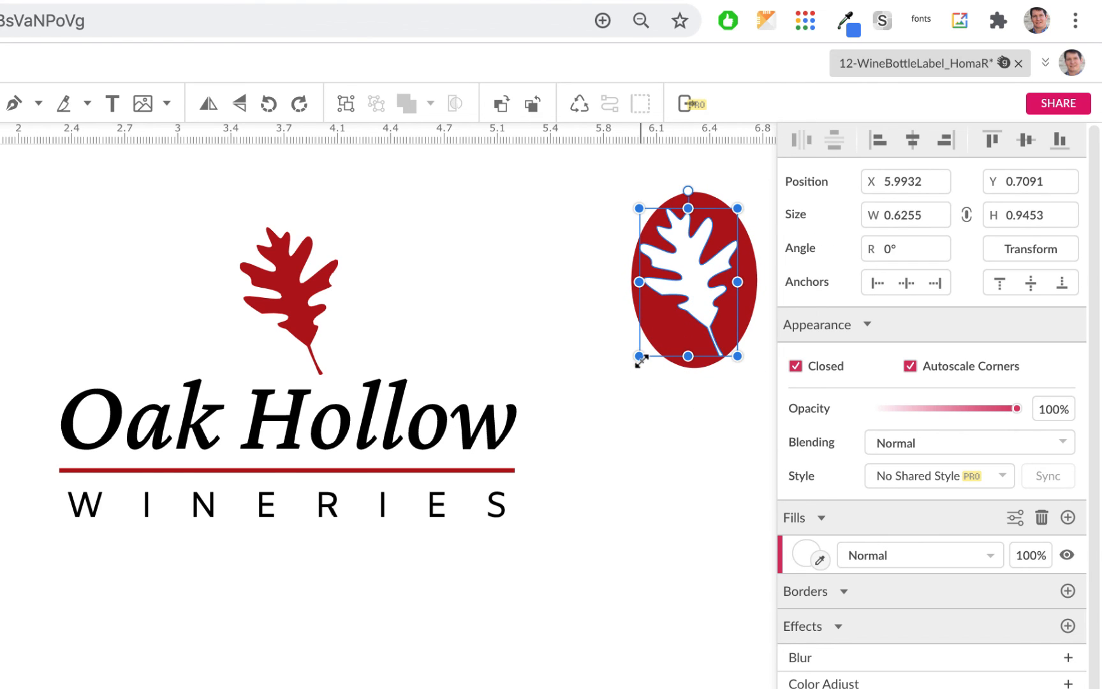
left_click_drag(640, 357, 626, 382)
left_click_drag(707, 283, 700, 284)
left_click(621, 374)
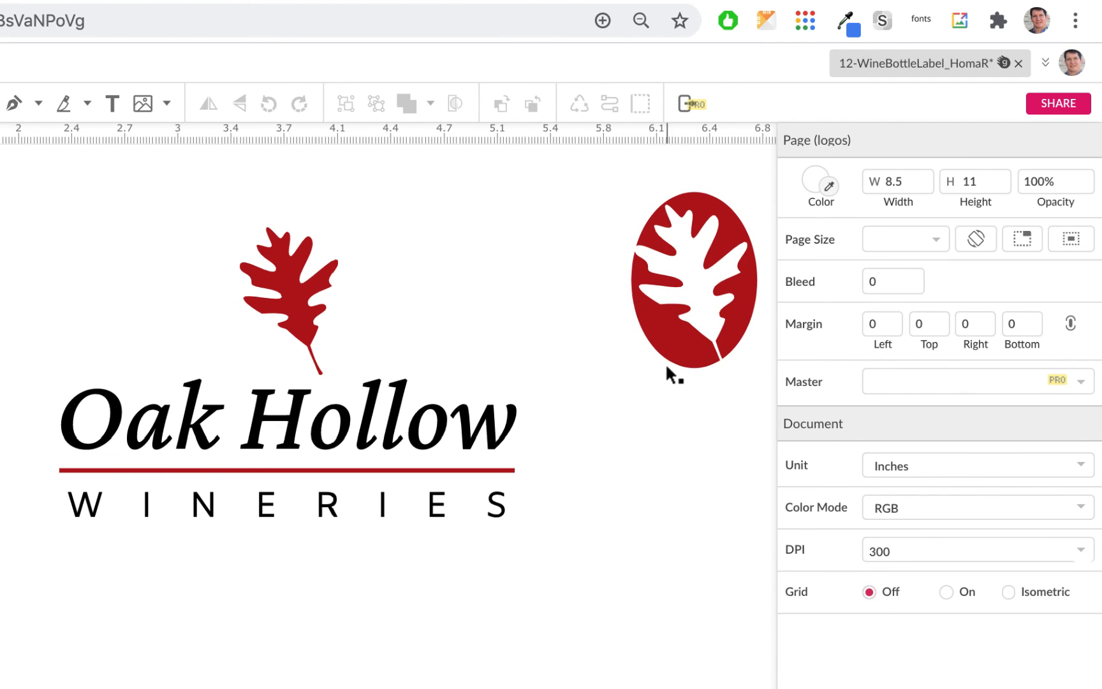
left_click(700, 298)
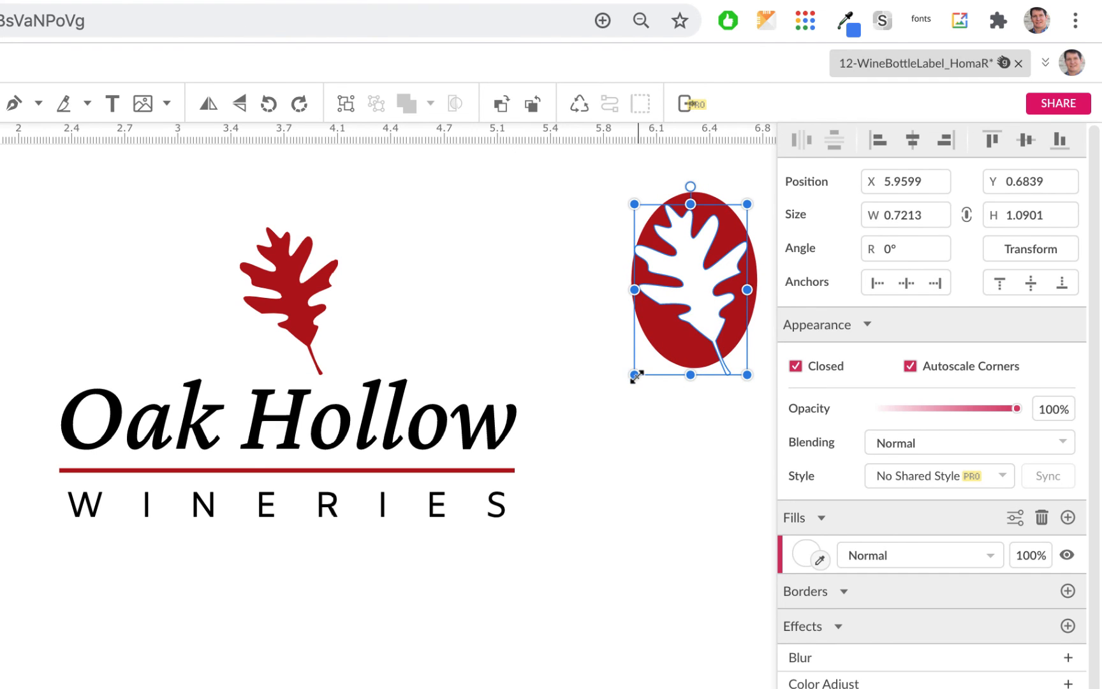
left_click_drag(634, 377, 625, 396)
left_click_drag(680, 288, 701, 288)
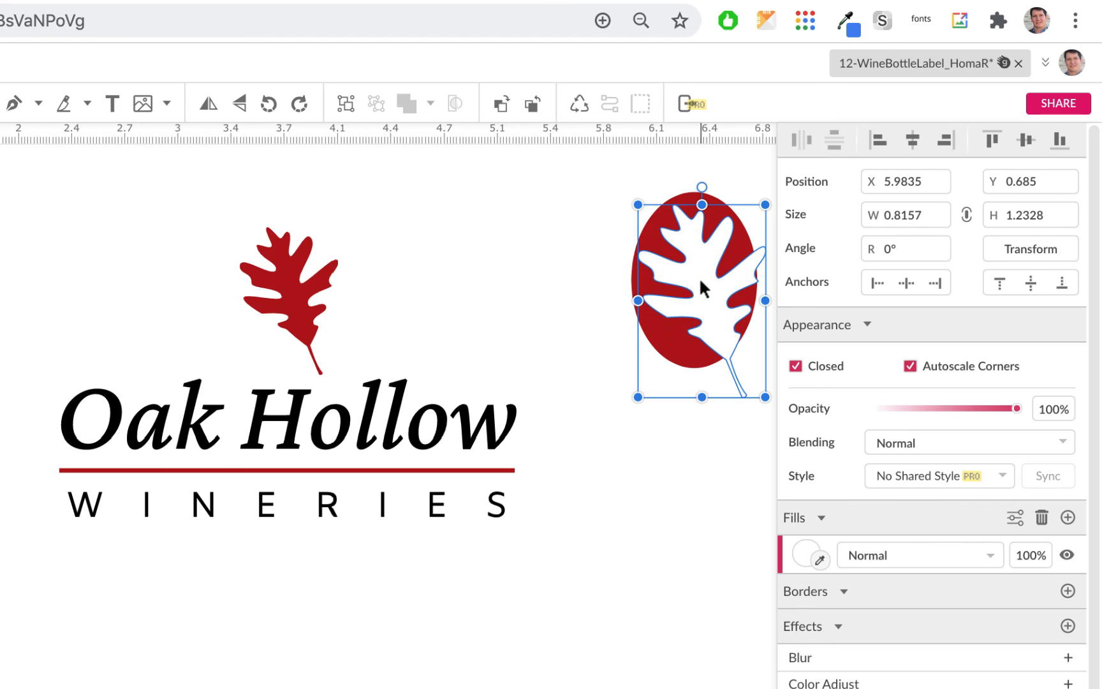
left_click(536, 274)
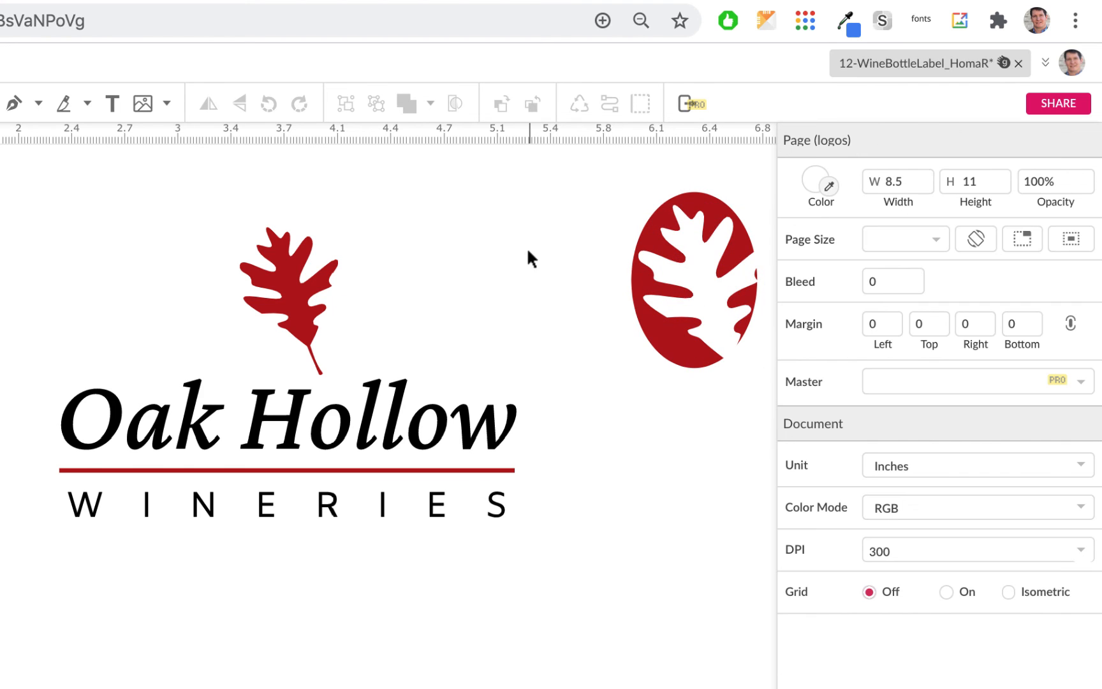
left_click(712, 299)
left_click_drag(710, 301, 706, 302)
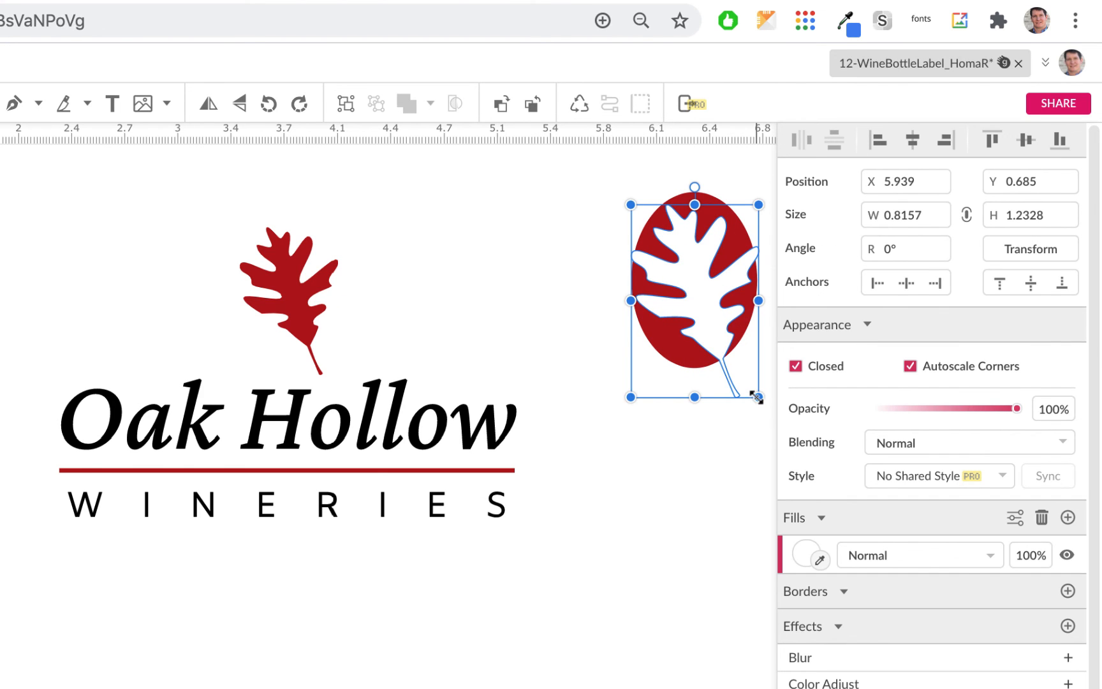
left_click_drag(759, 397, 740, 376)
left_click_drag(701, 283, 709, 288)
left_click(696, 436)
left_click(709, 310)
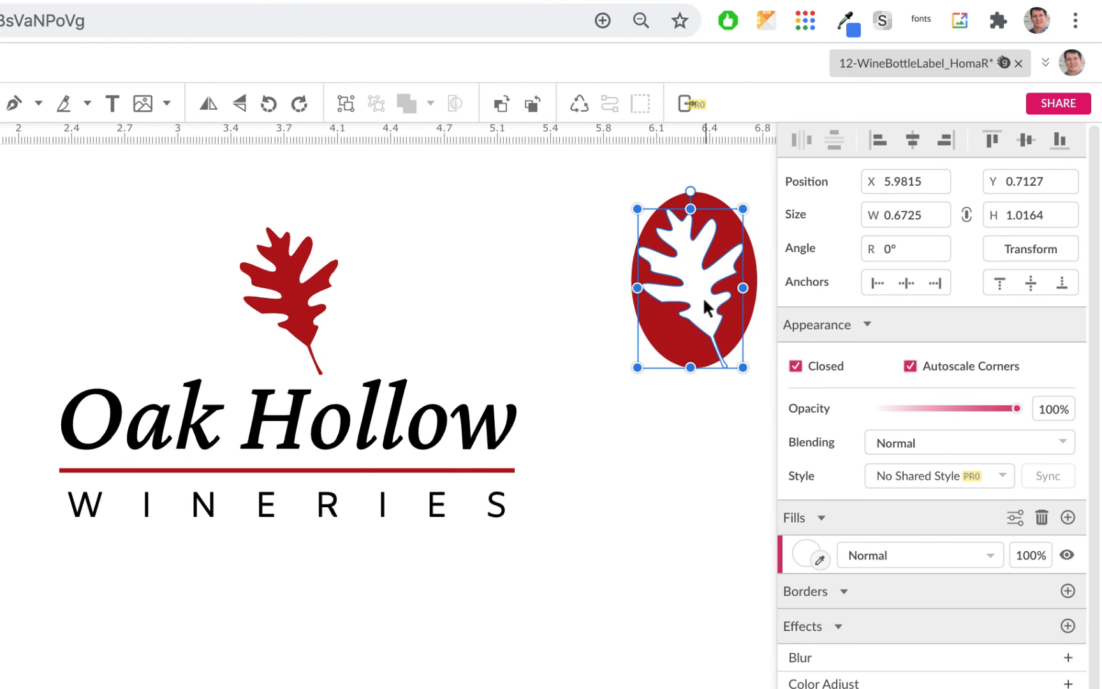
left_click_drag(691, 193, 715, 195)
left_click(729, 466)
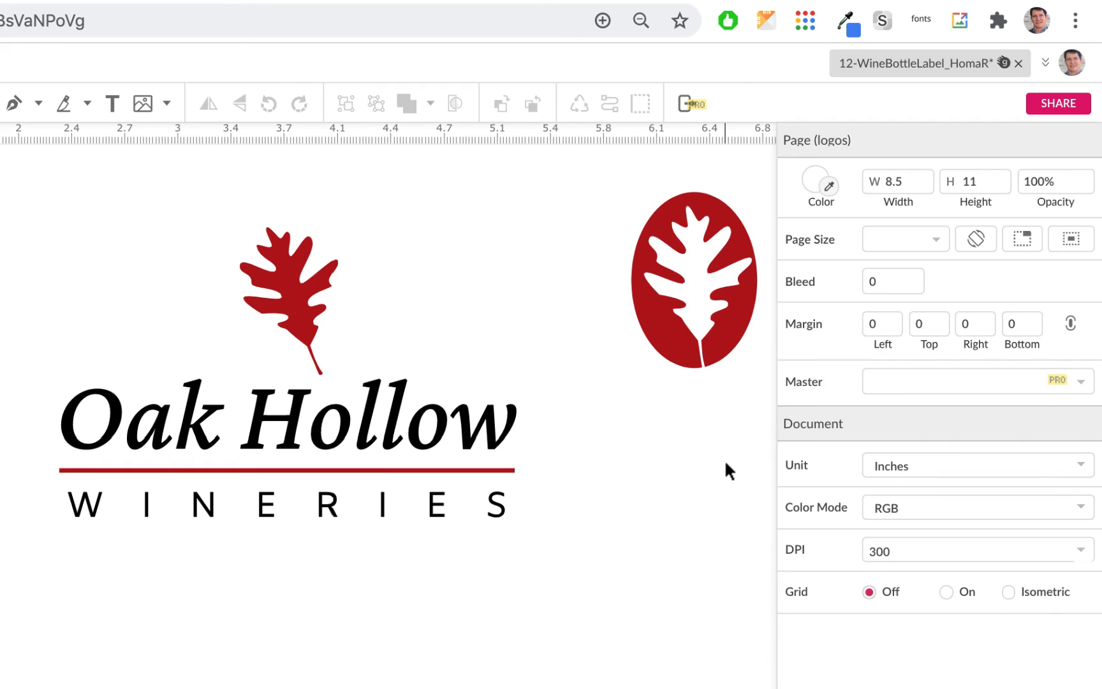
Step: Move the leaf-and-ellipse emblem beside the original leaf and drag the original red leaf off the page
left_click_drag(598, 185, 475, 285)
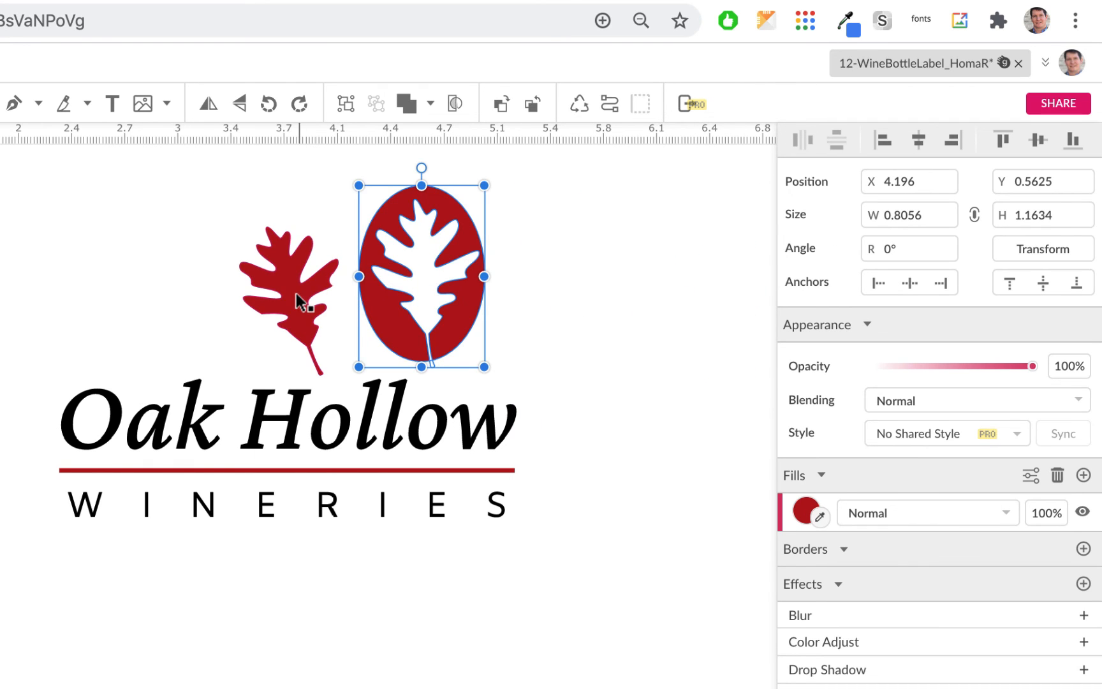
left_click_drag(253, 286, 0, 294)
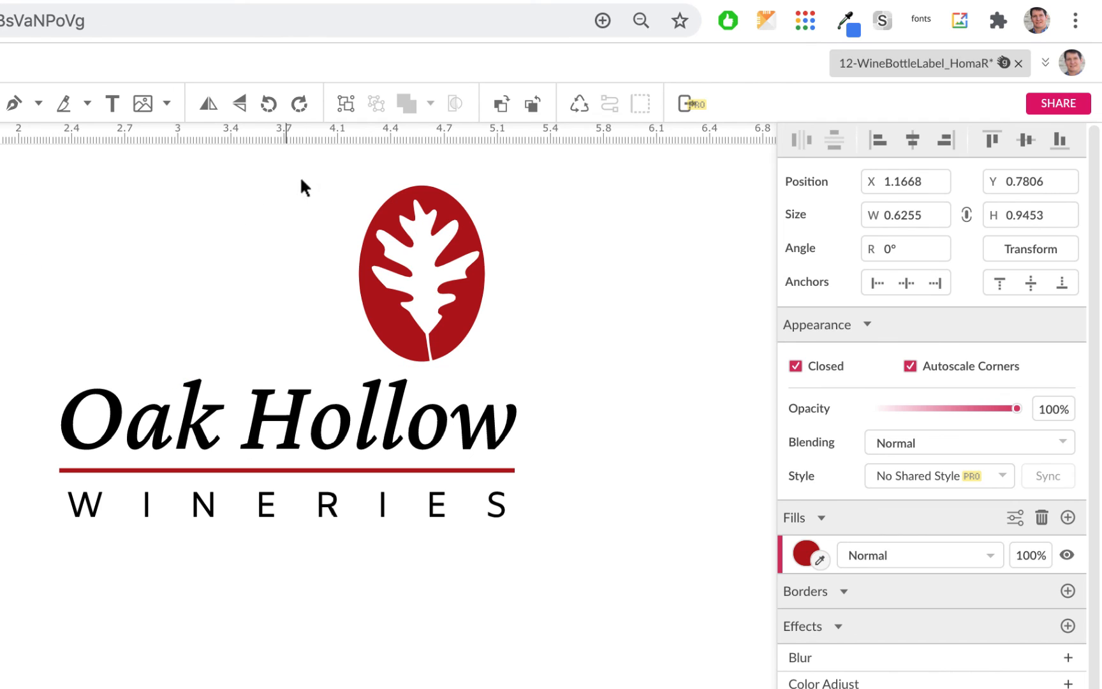
left_click(328, 242)
Step: Center the emblem above Oak Hollow and scale it down to about 0.71 by 1.02 in
left_click_drag(308, 197, 532, 324)
left_click_drag(374, 290, 315, 291)
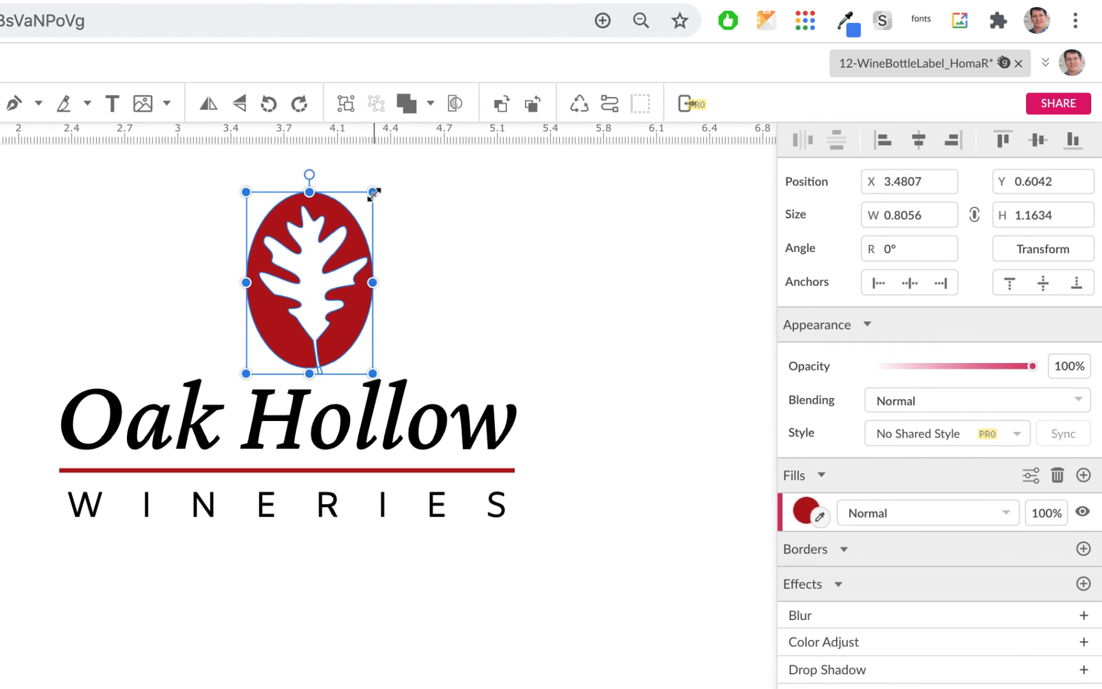
left_click_drag(374, 194, 352, 219)
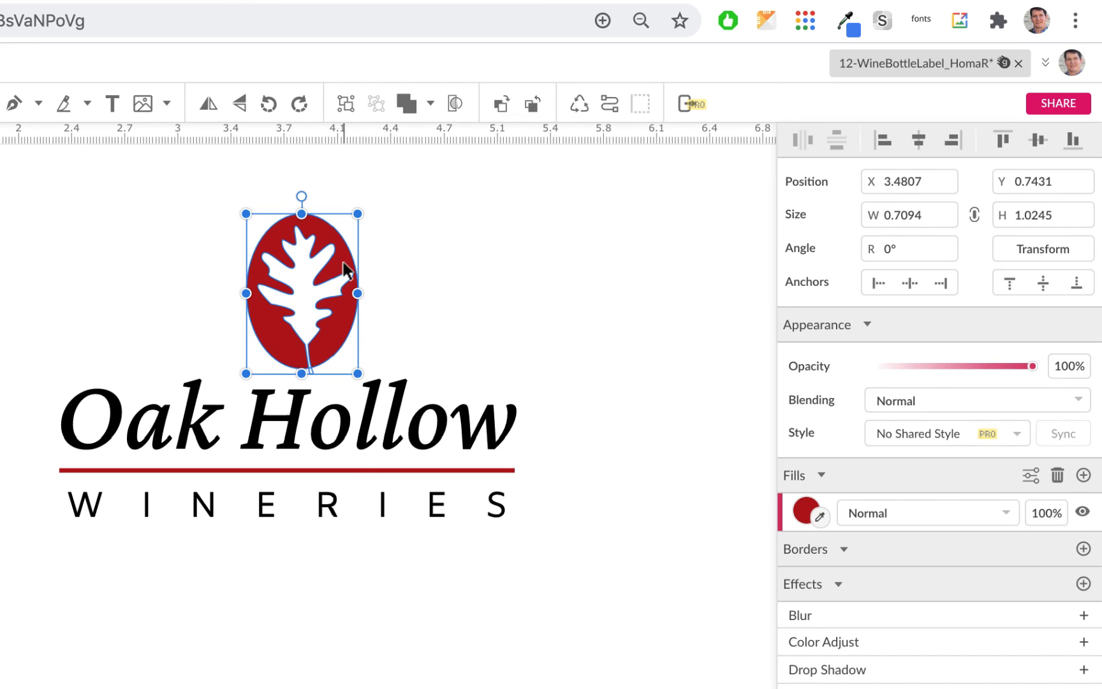
left_click_drag(319, 290, 305, 284)
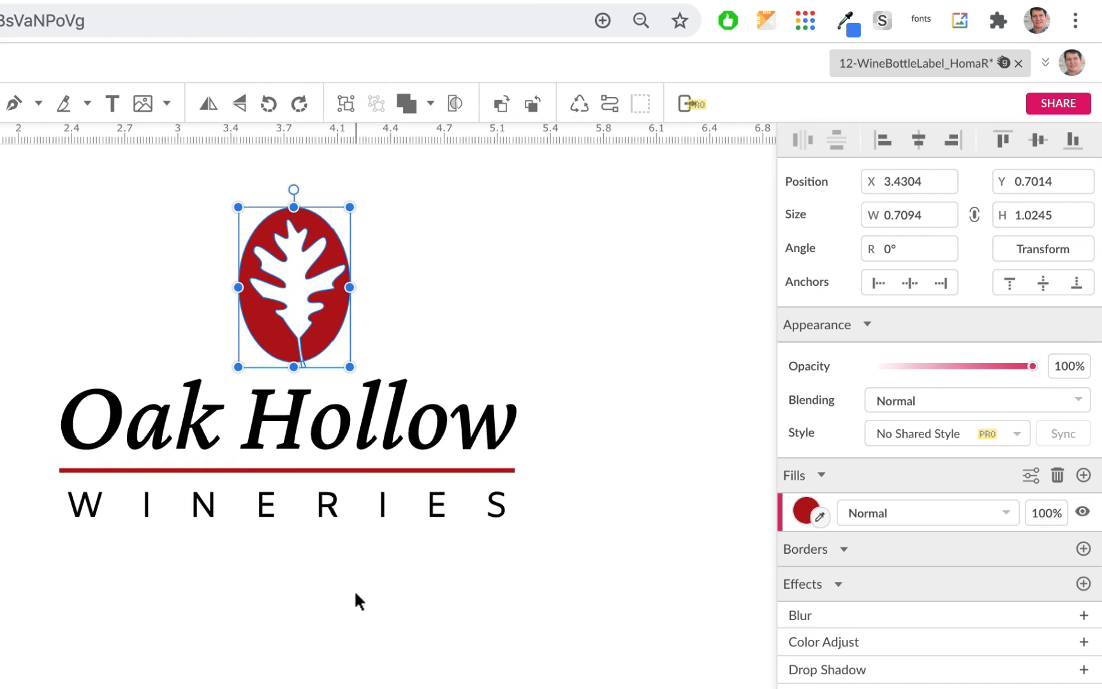
left_click(268, 558)
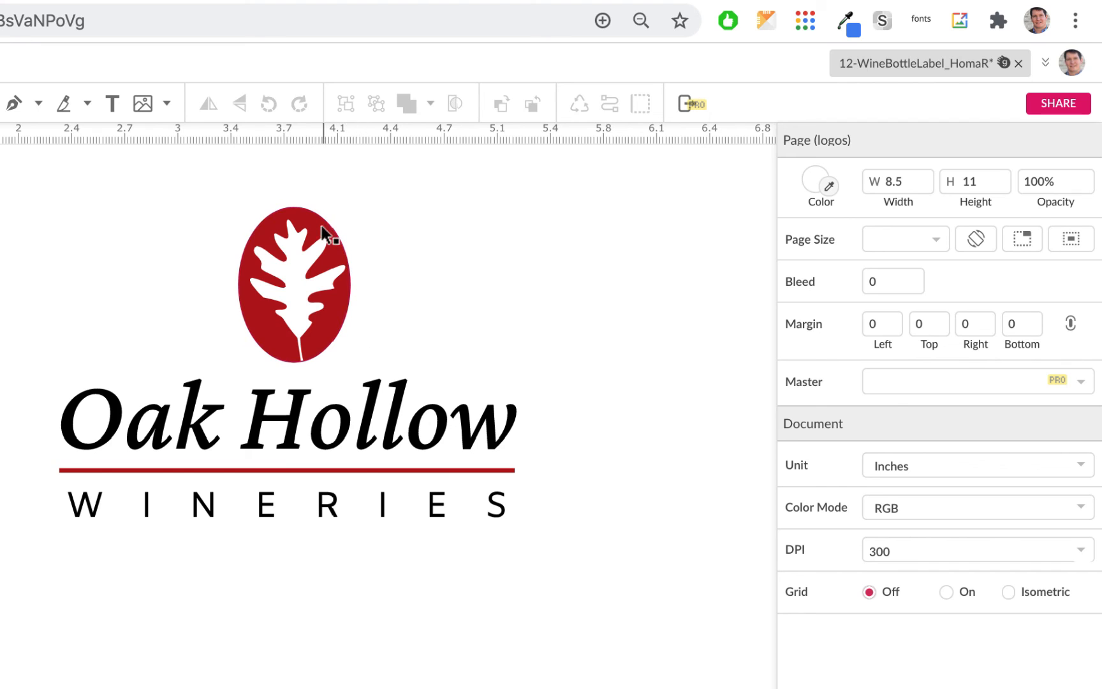
Step: Lower the ellipse's top edge so the oval is about 0.95 in tall
left_click(295, 220)
left_click_drag(295, 207, 294, 215)
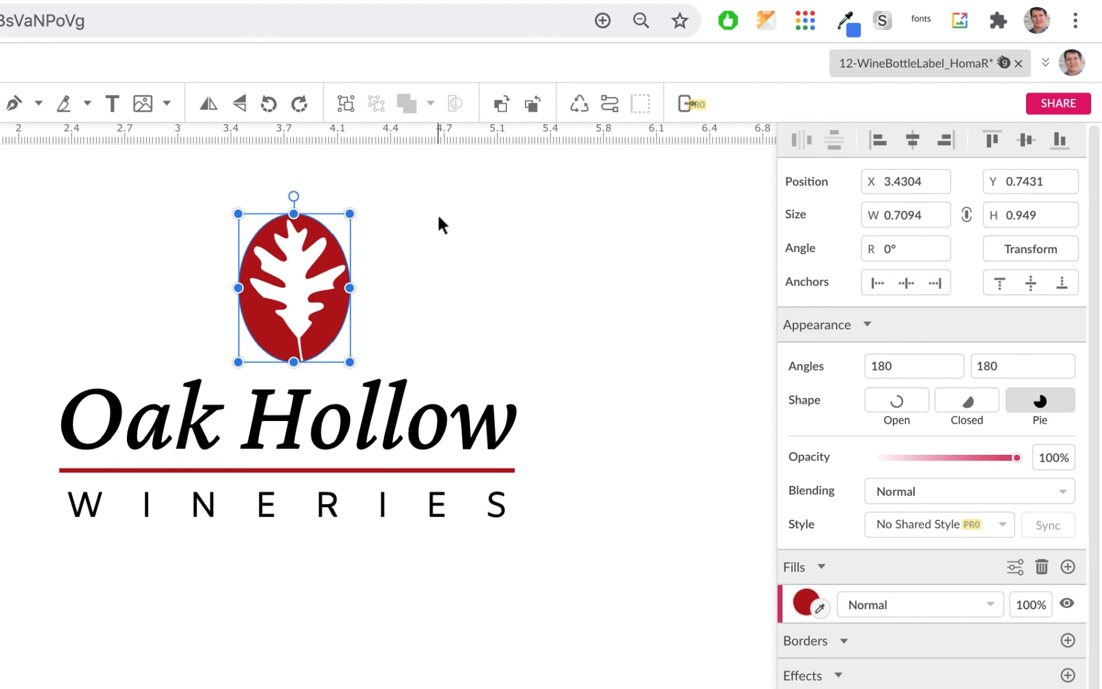
left_click(437, 214)
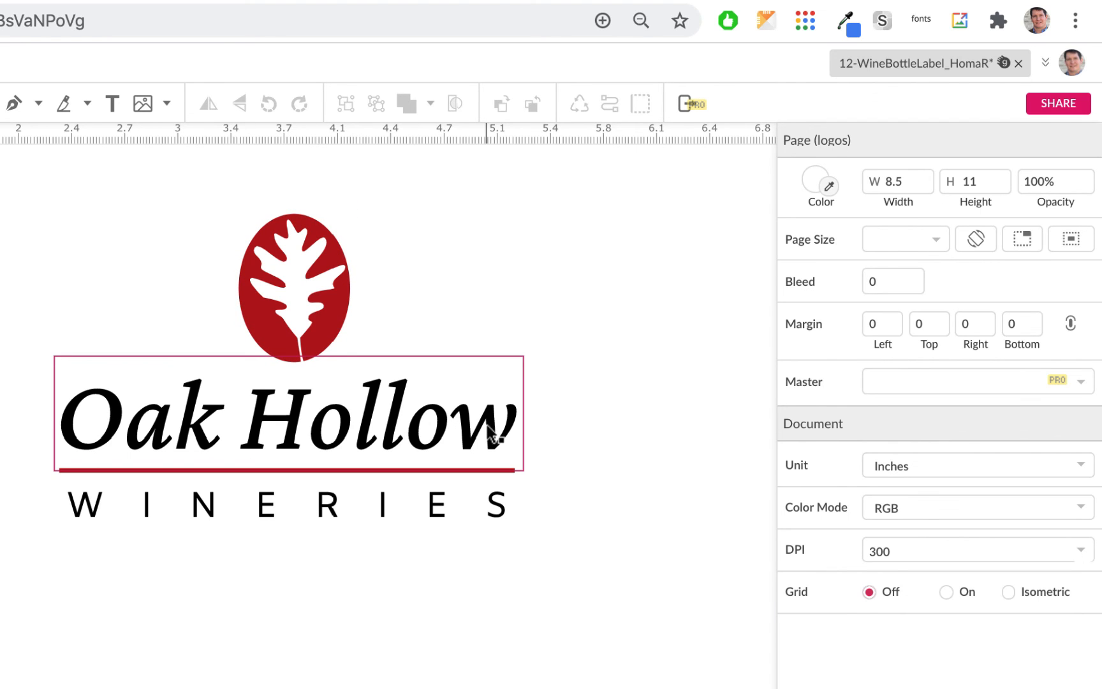
left_click(304, 265)
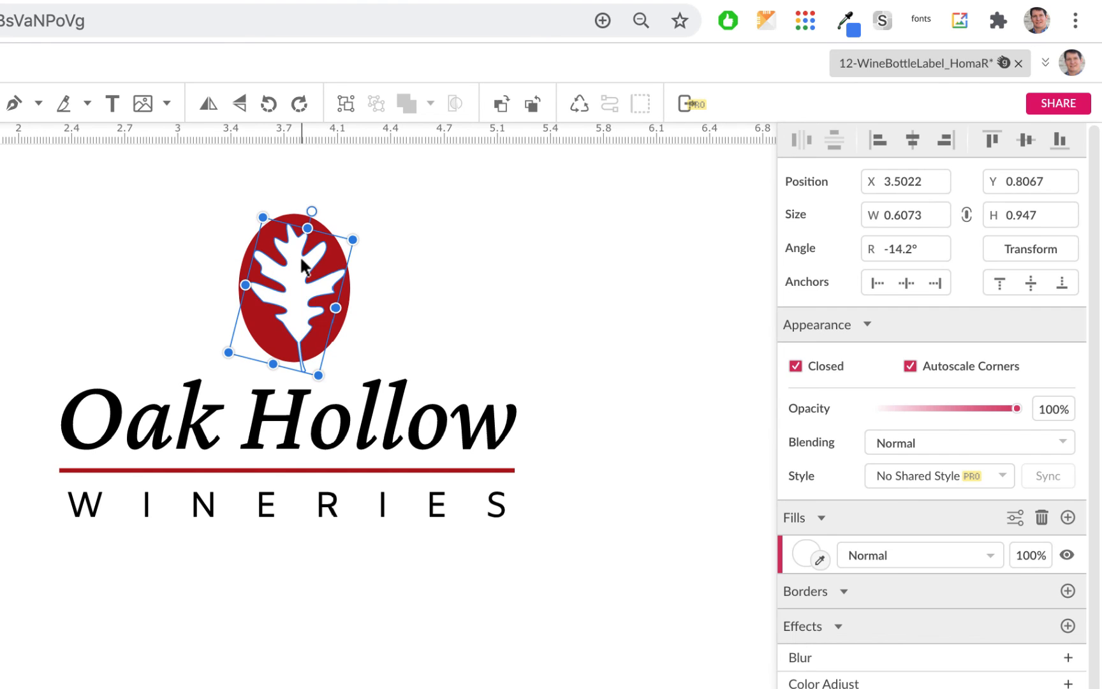
left_click(421, 266)
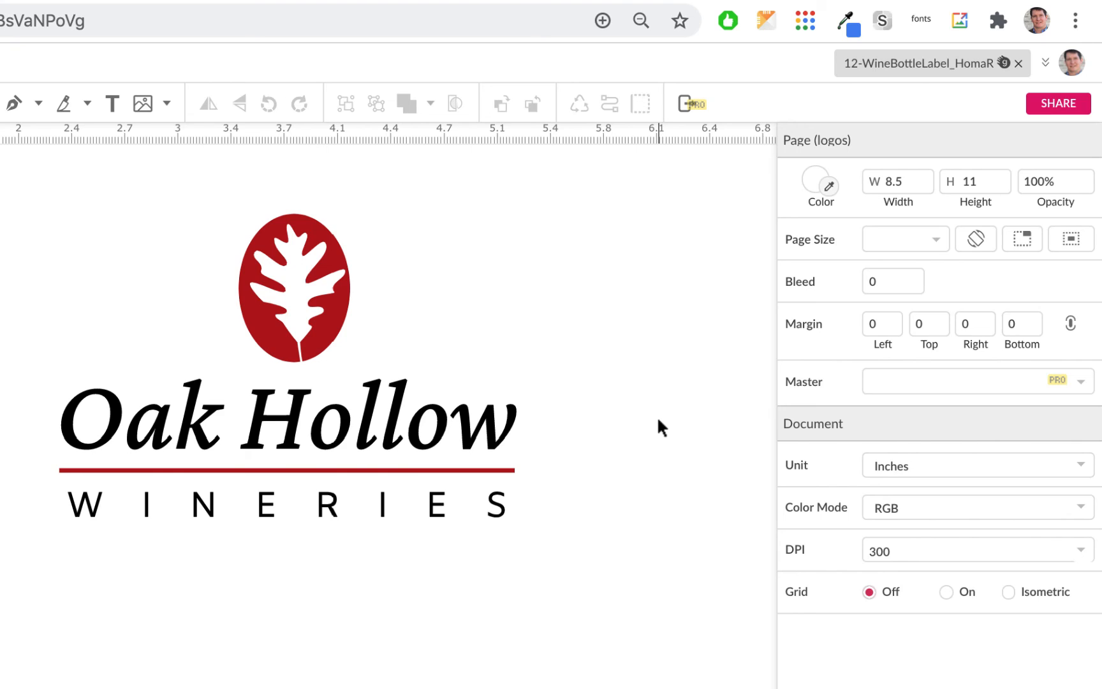
scroll(657, 420, "down", 1)
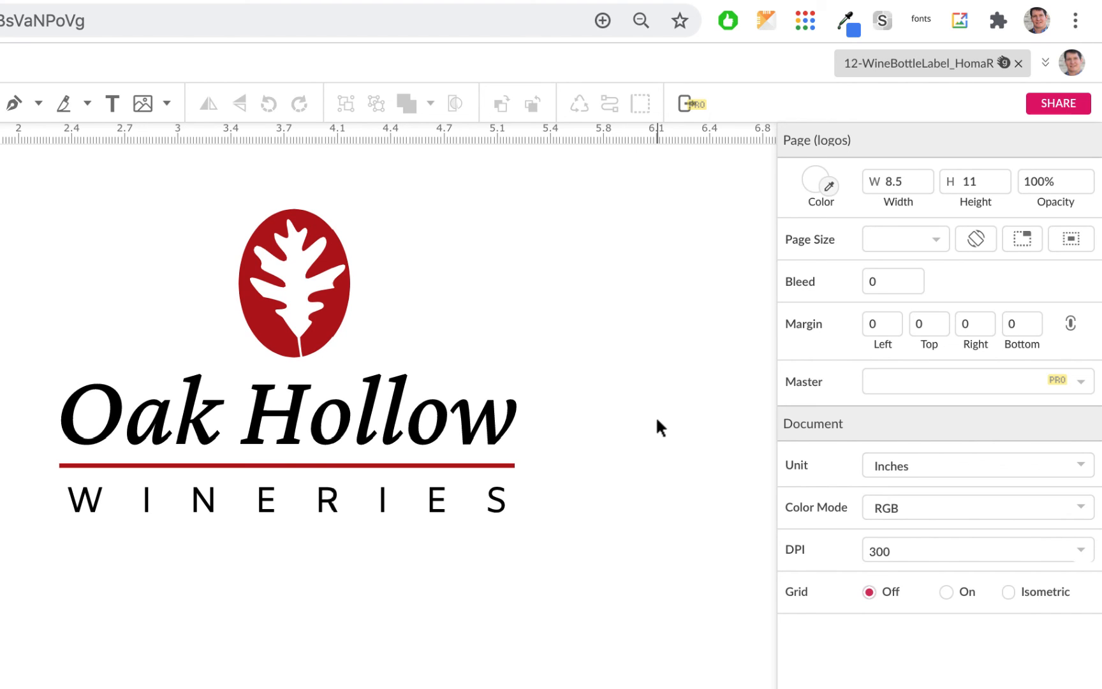